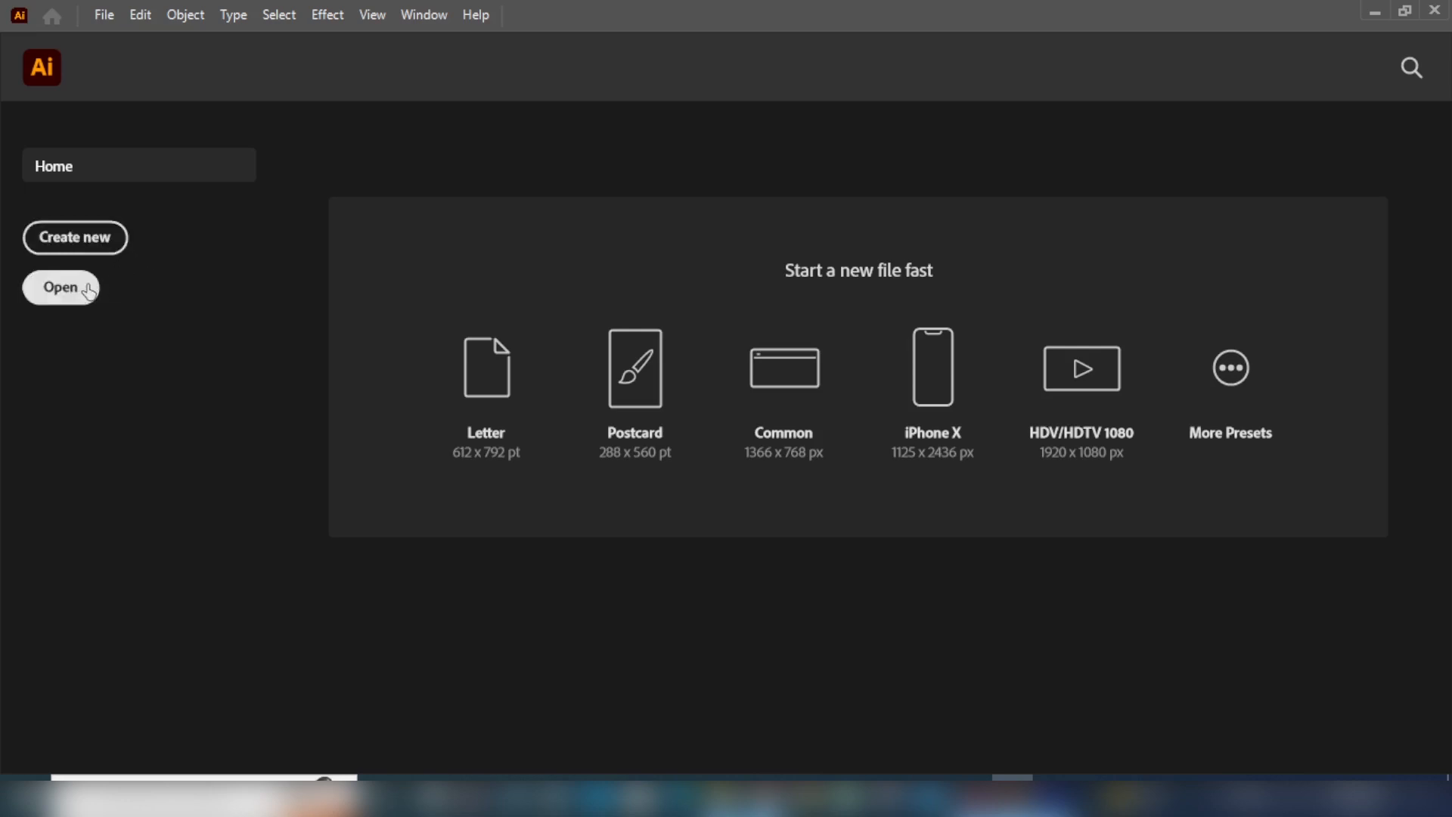
Start a new document, name it Heart and keep Pixels as its unit
click(103, 242)
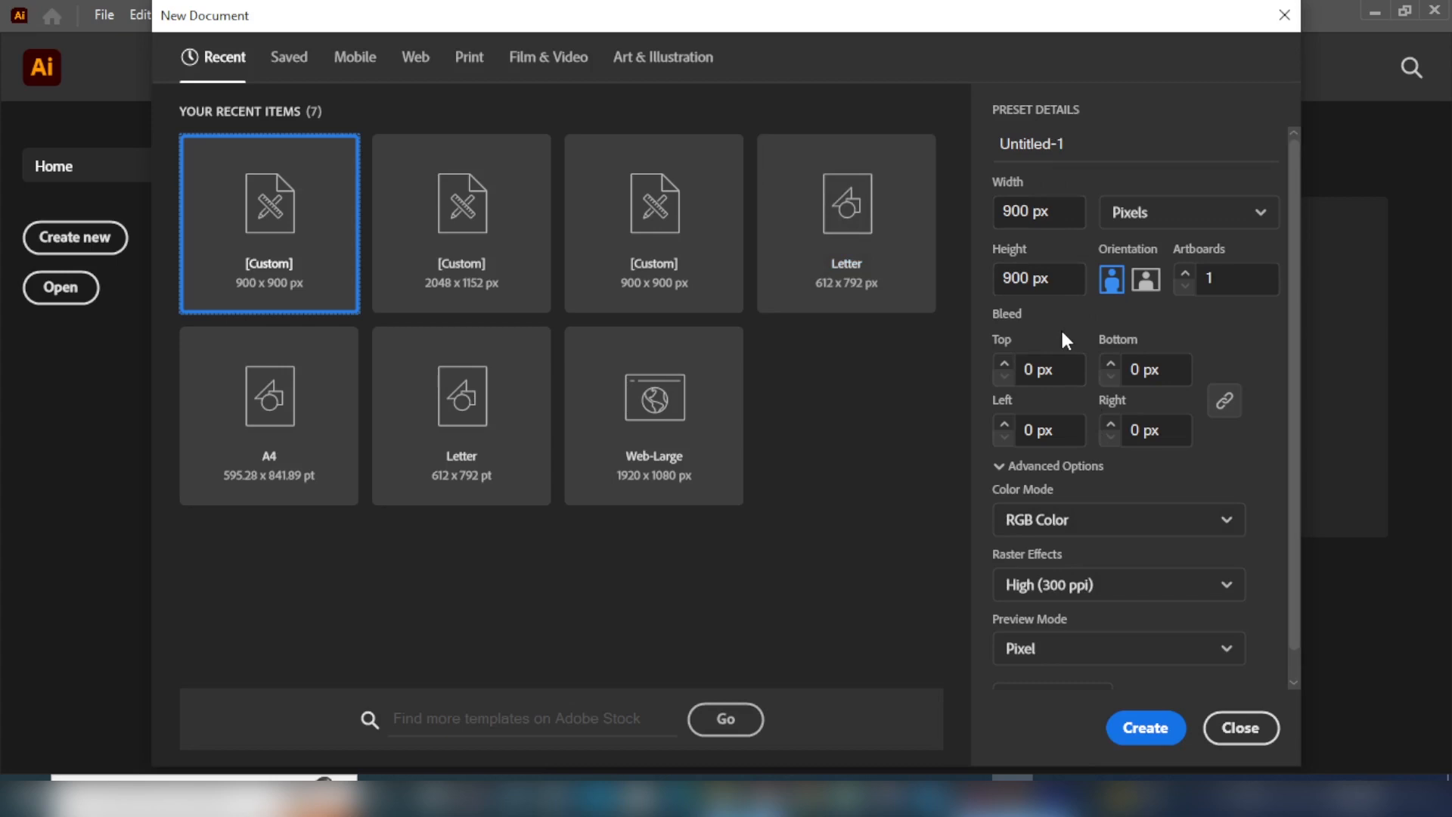
drag(1079, 141, 987, 146)
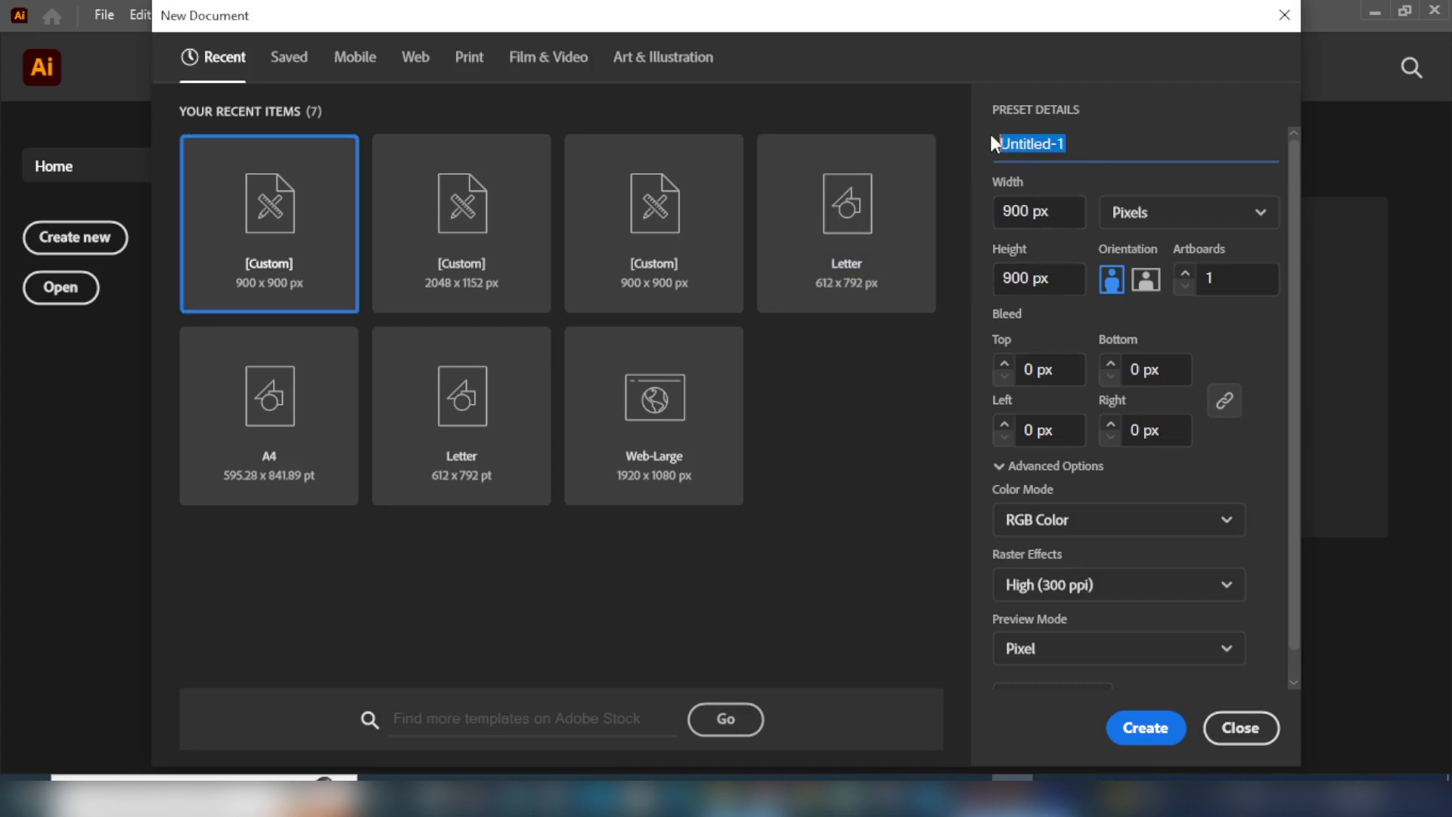
key(BackSpace)
text(Heart)
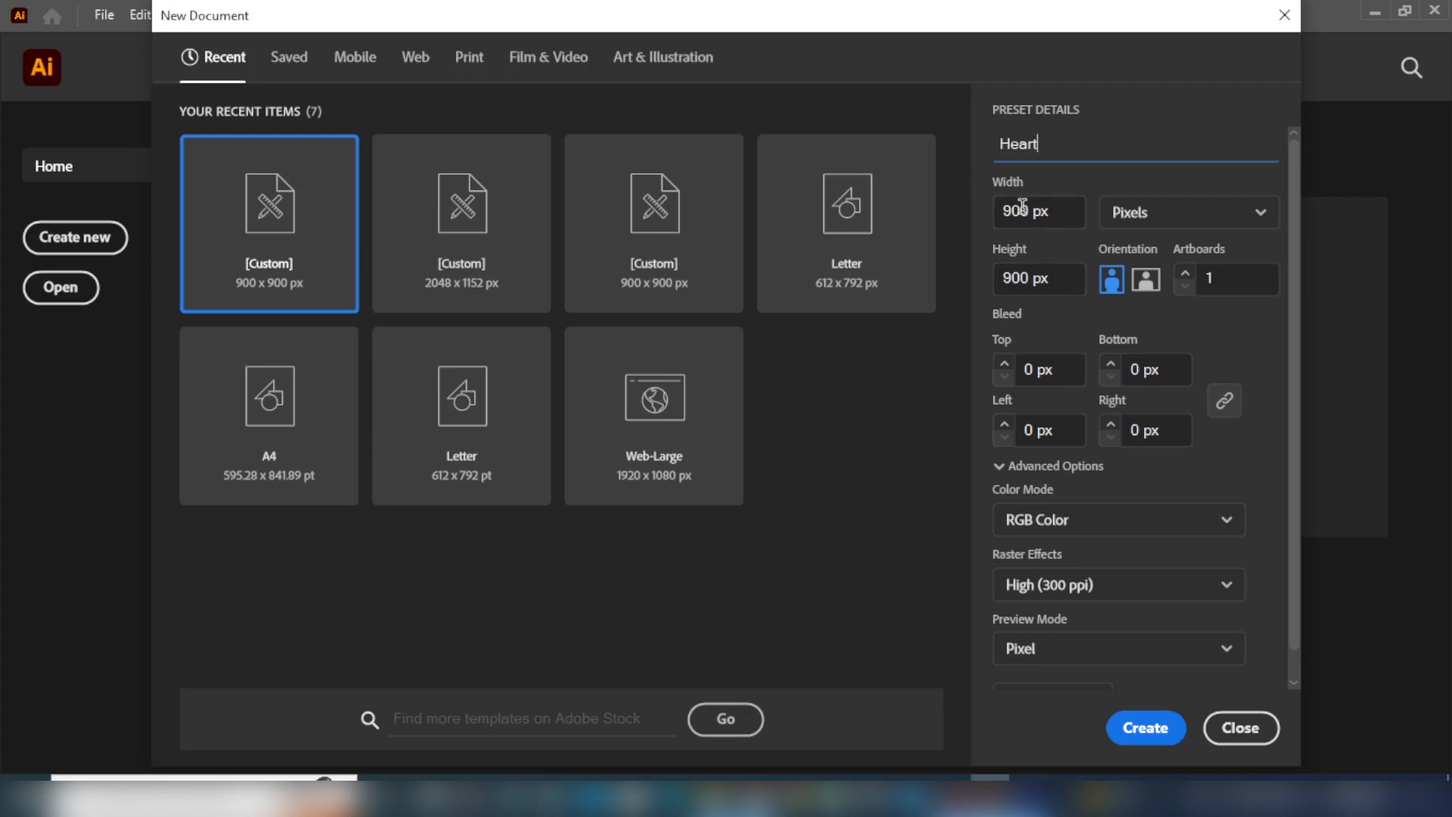
click(1205, 215)
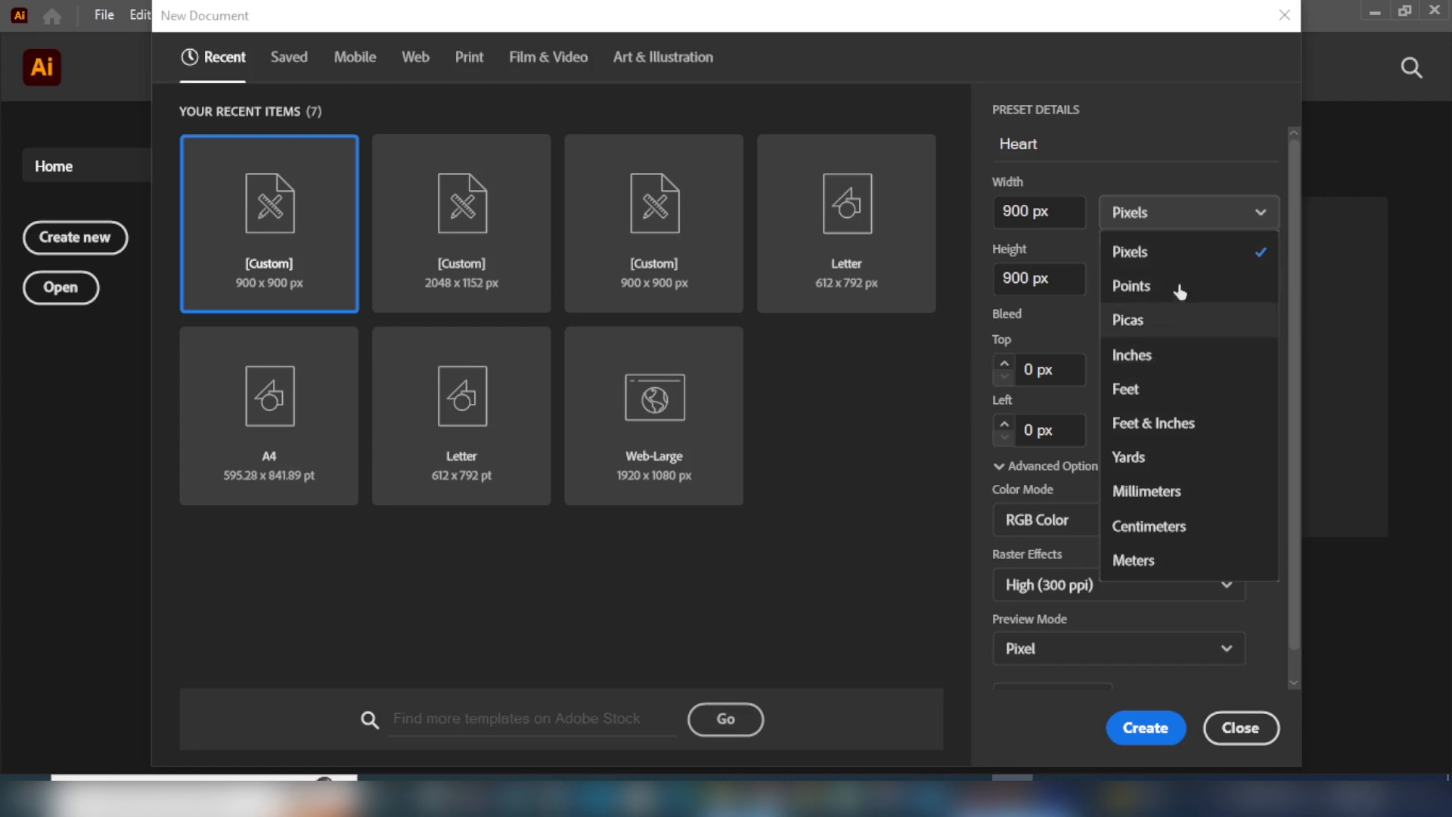
click(1179, 215)
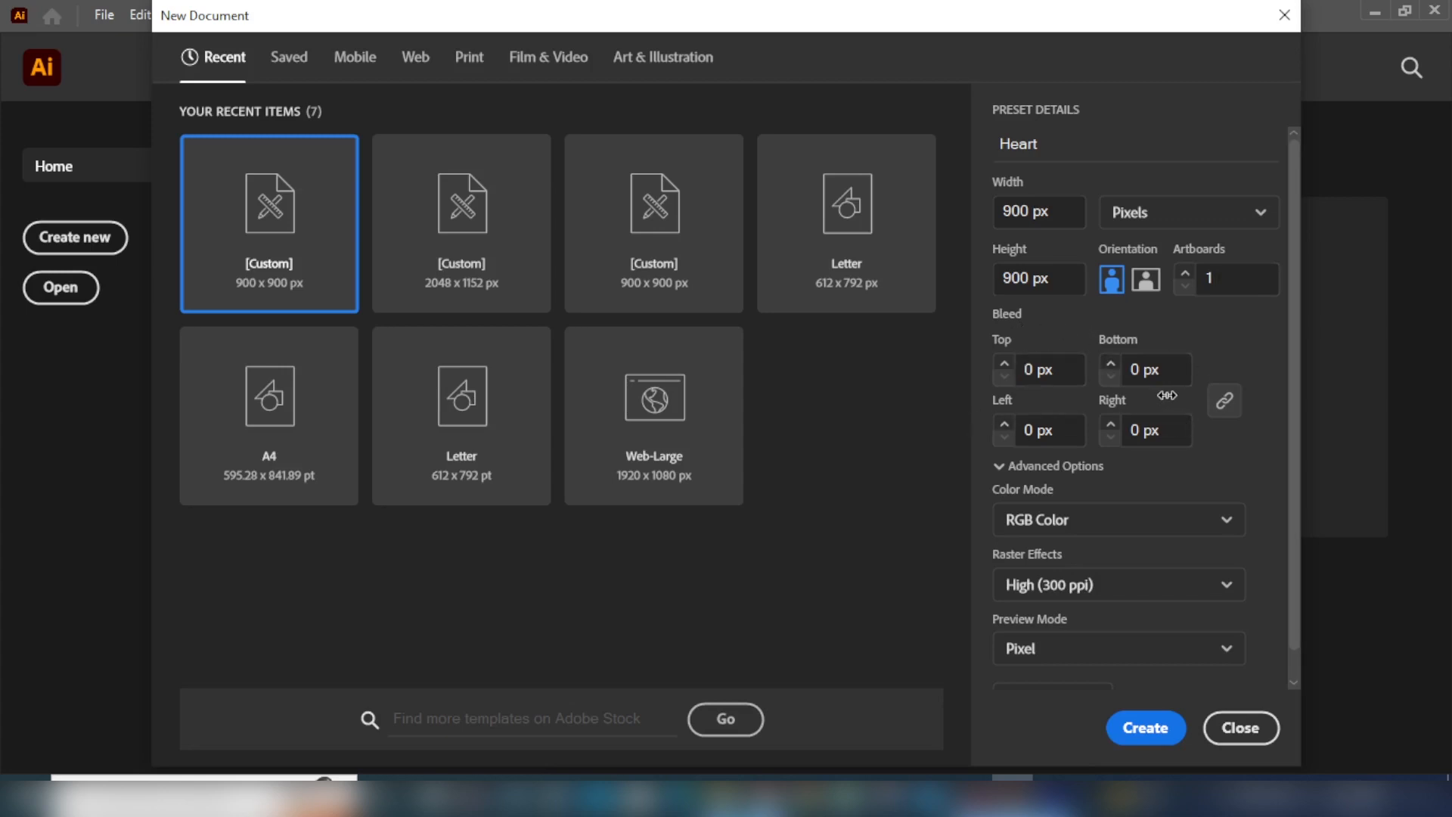
Create the 900 x 900 px document with RGB Color mode, High (300 ppi) raster effects and Pixel preview mode
scroll(1063, 490, down, 1)
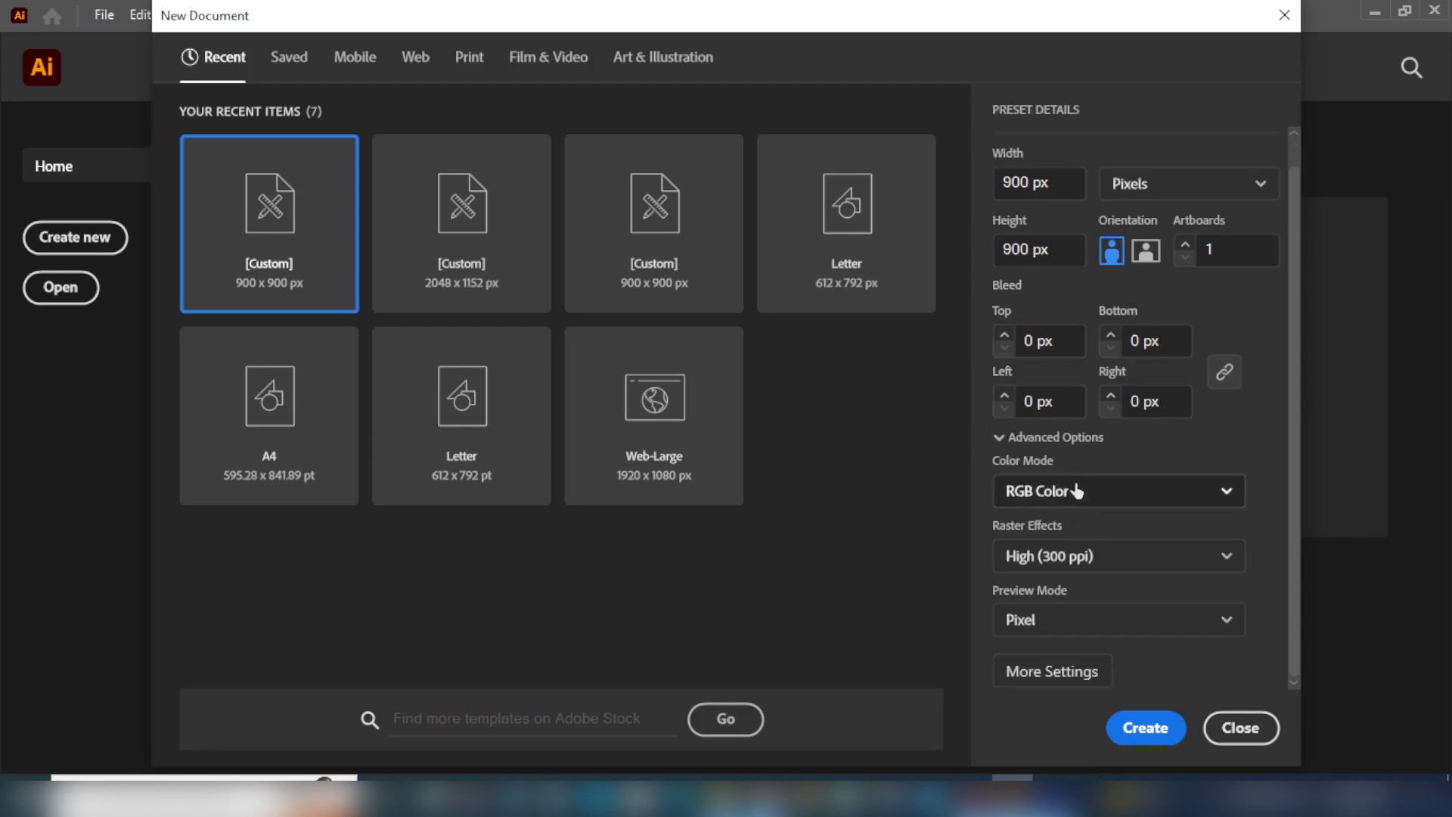
click(1077, 491)
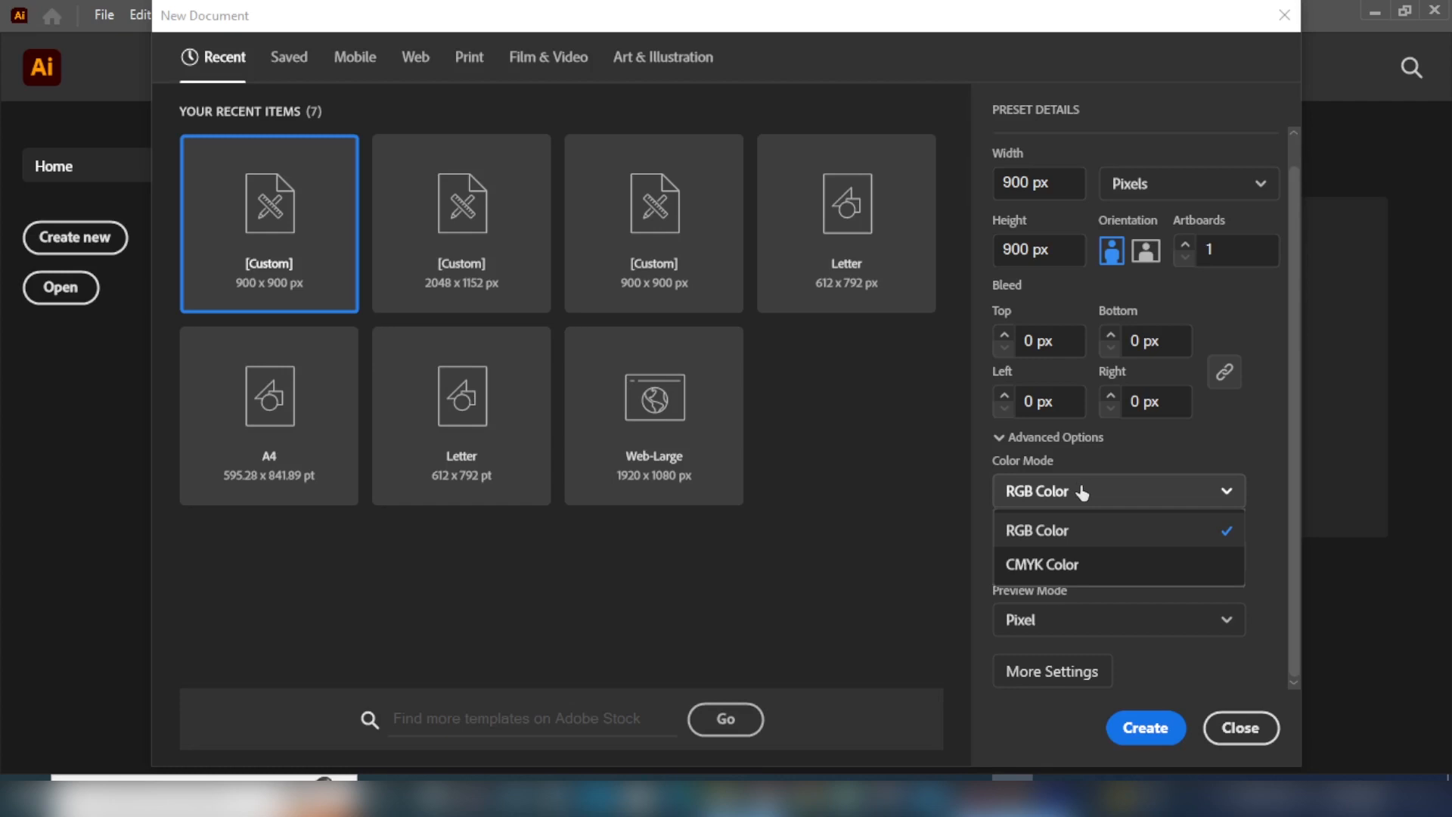
click(1072, 543)
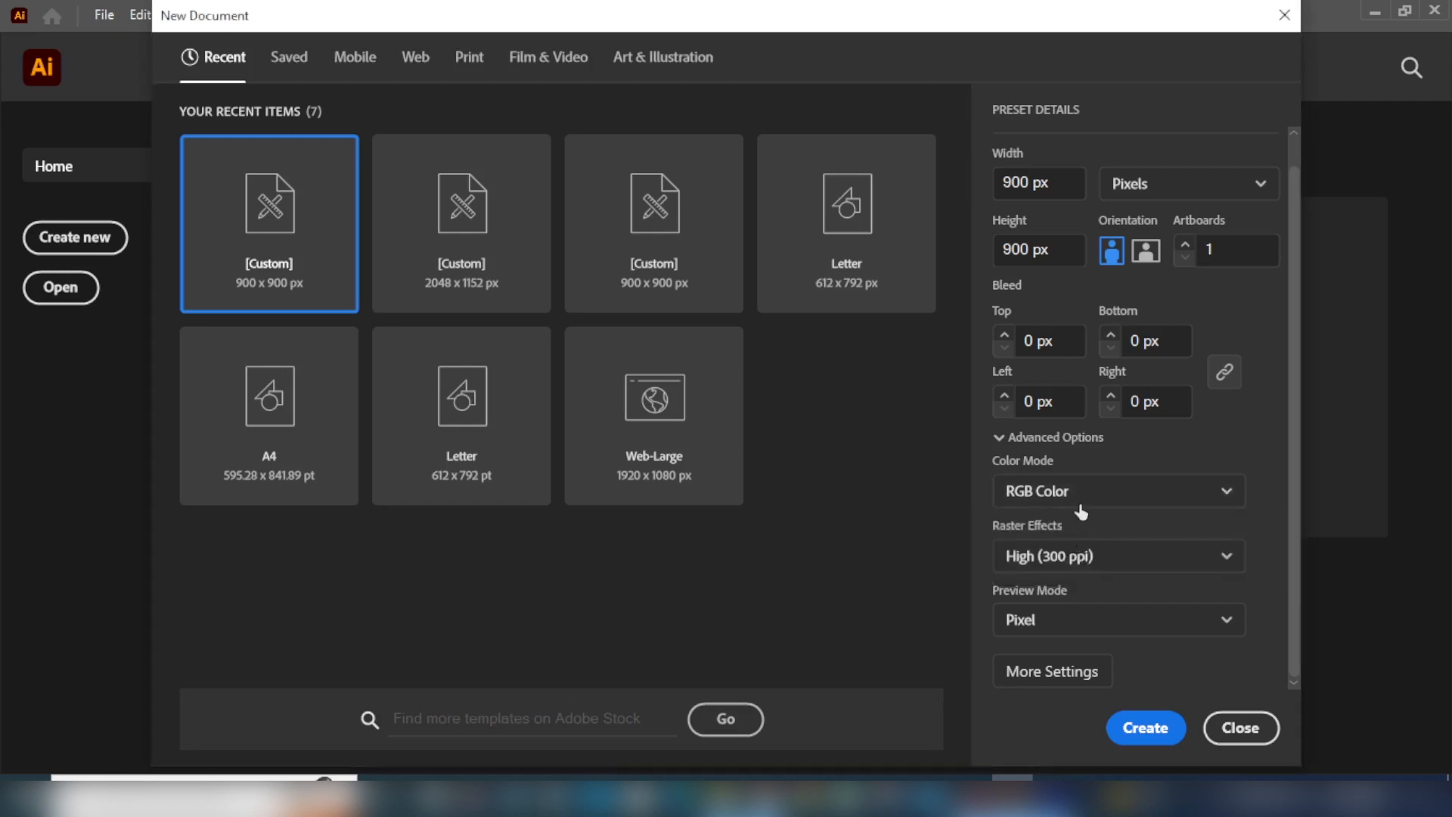
click(1077, 558)
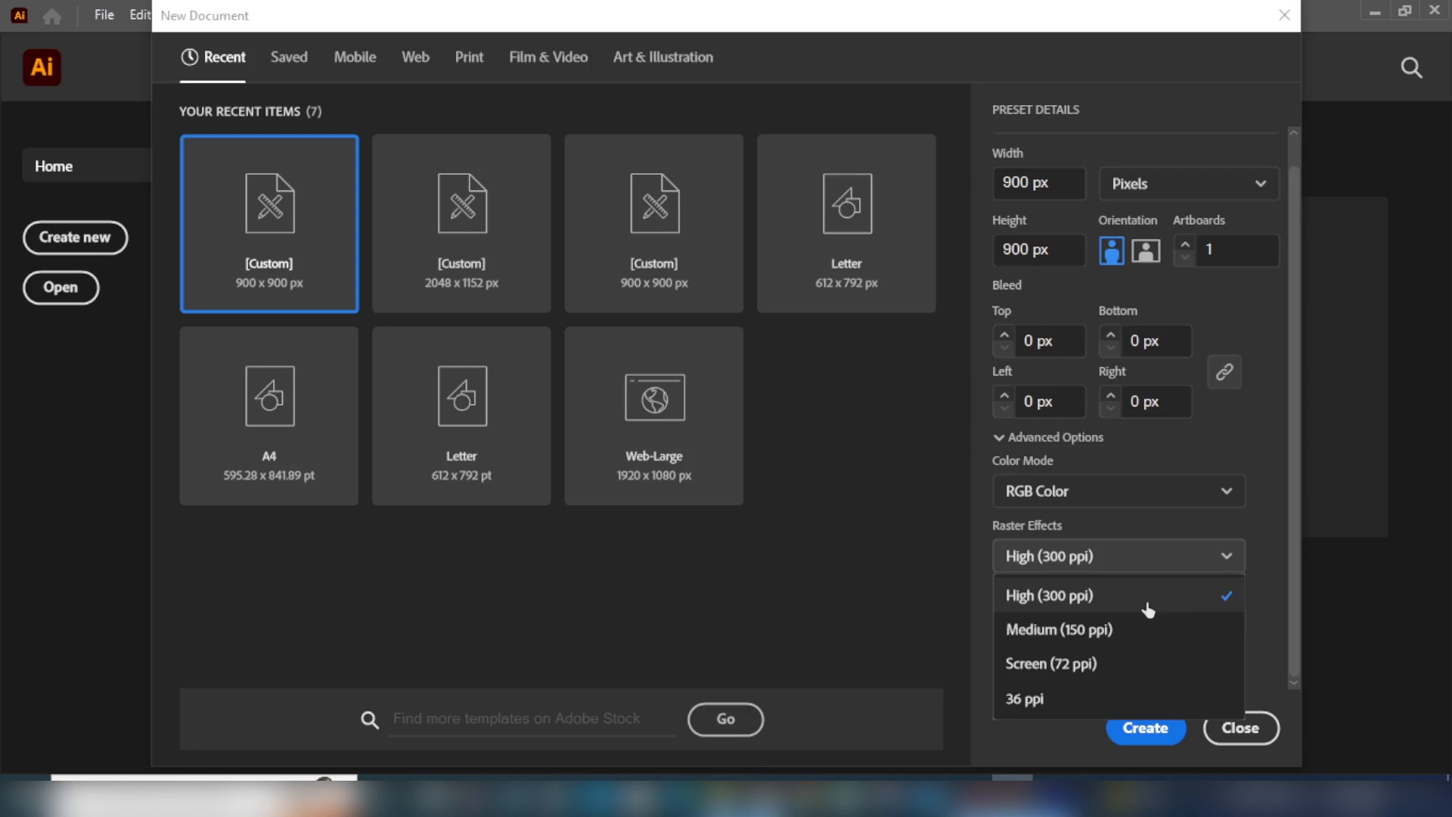
click(1089, 596)
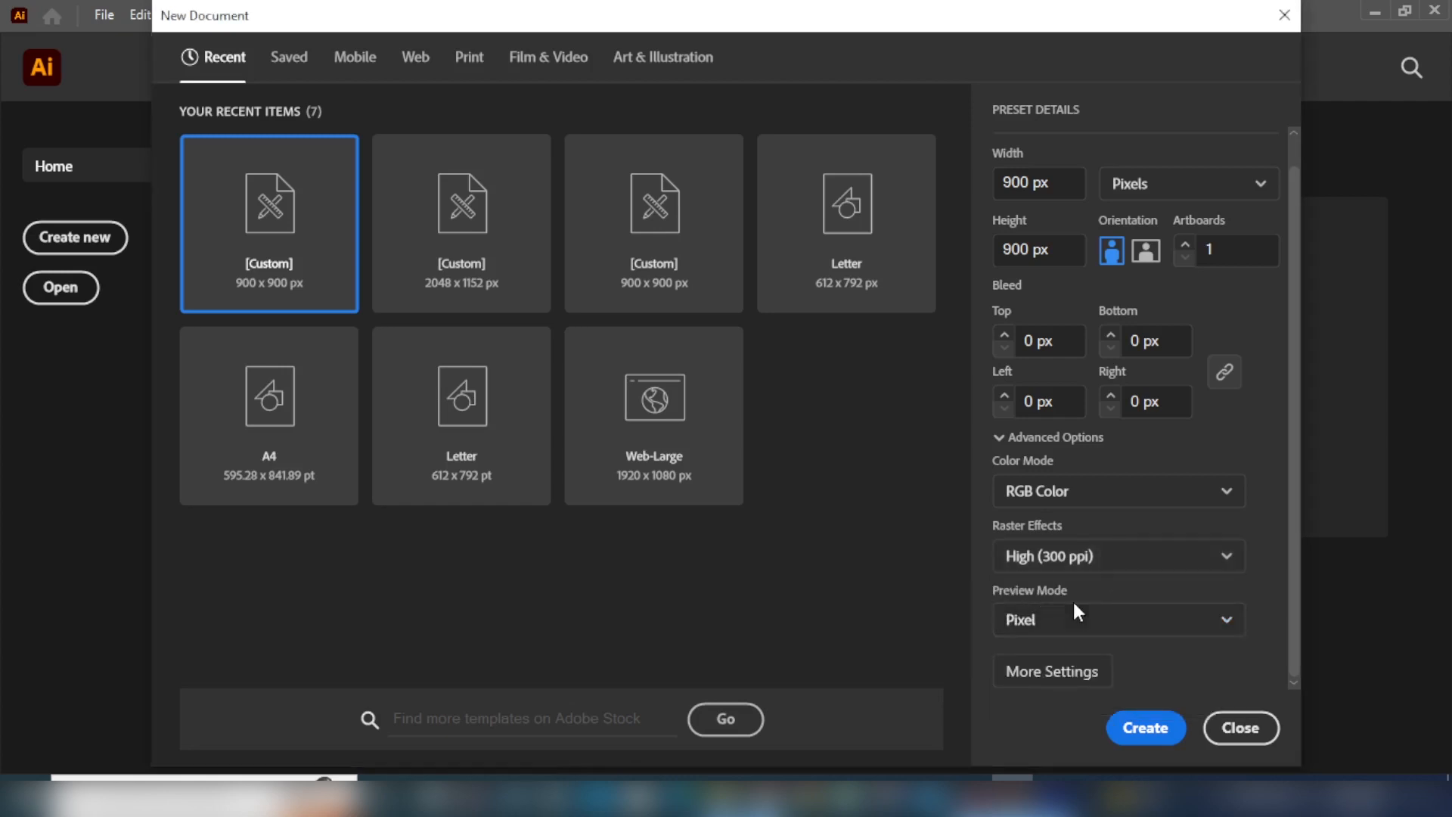
click(1064, 623)
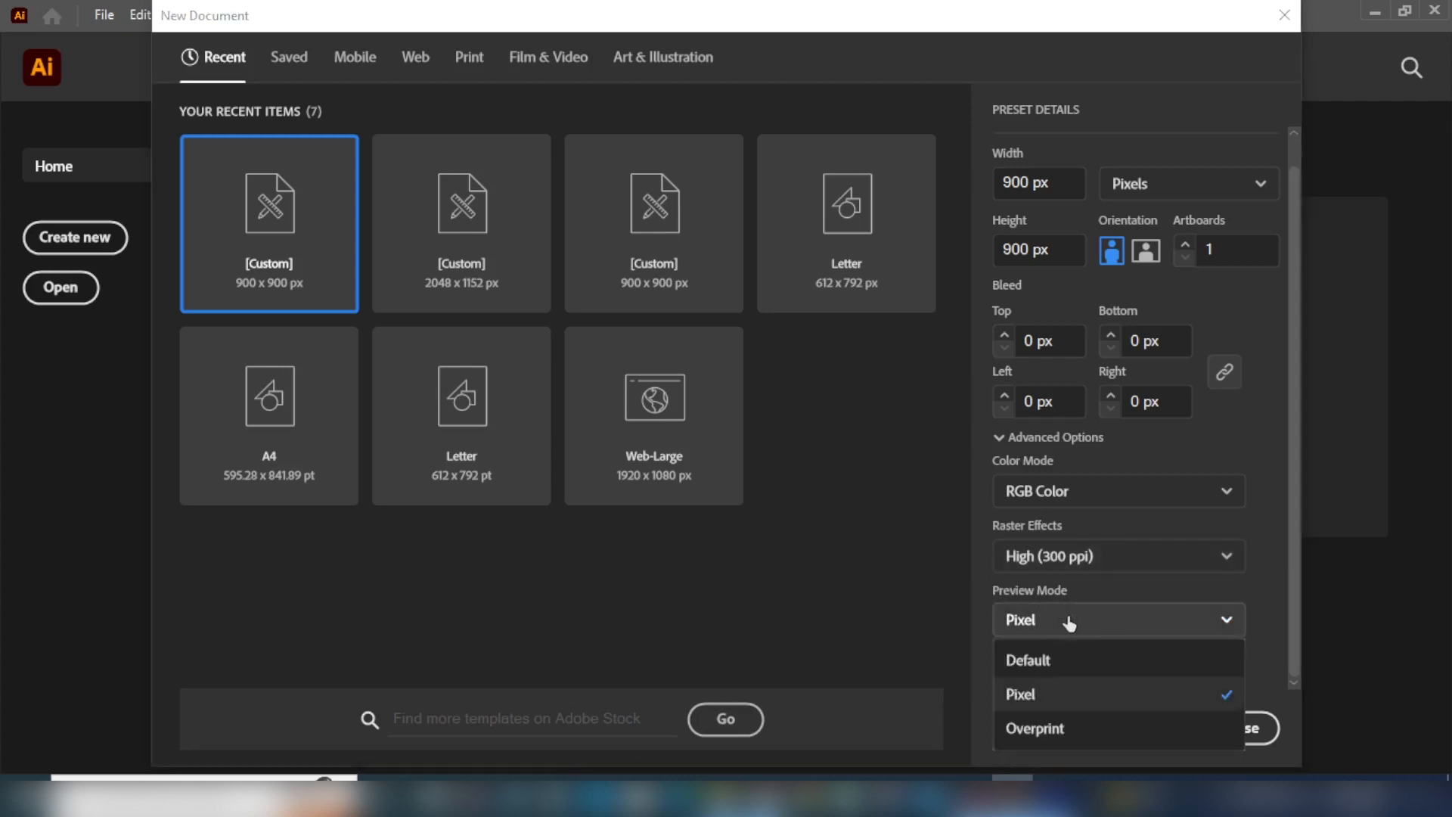
click(1082, 700)
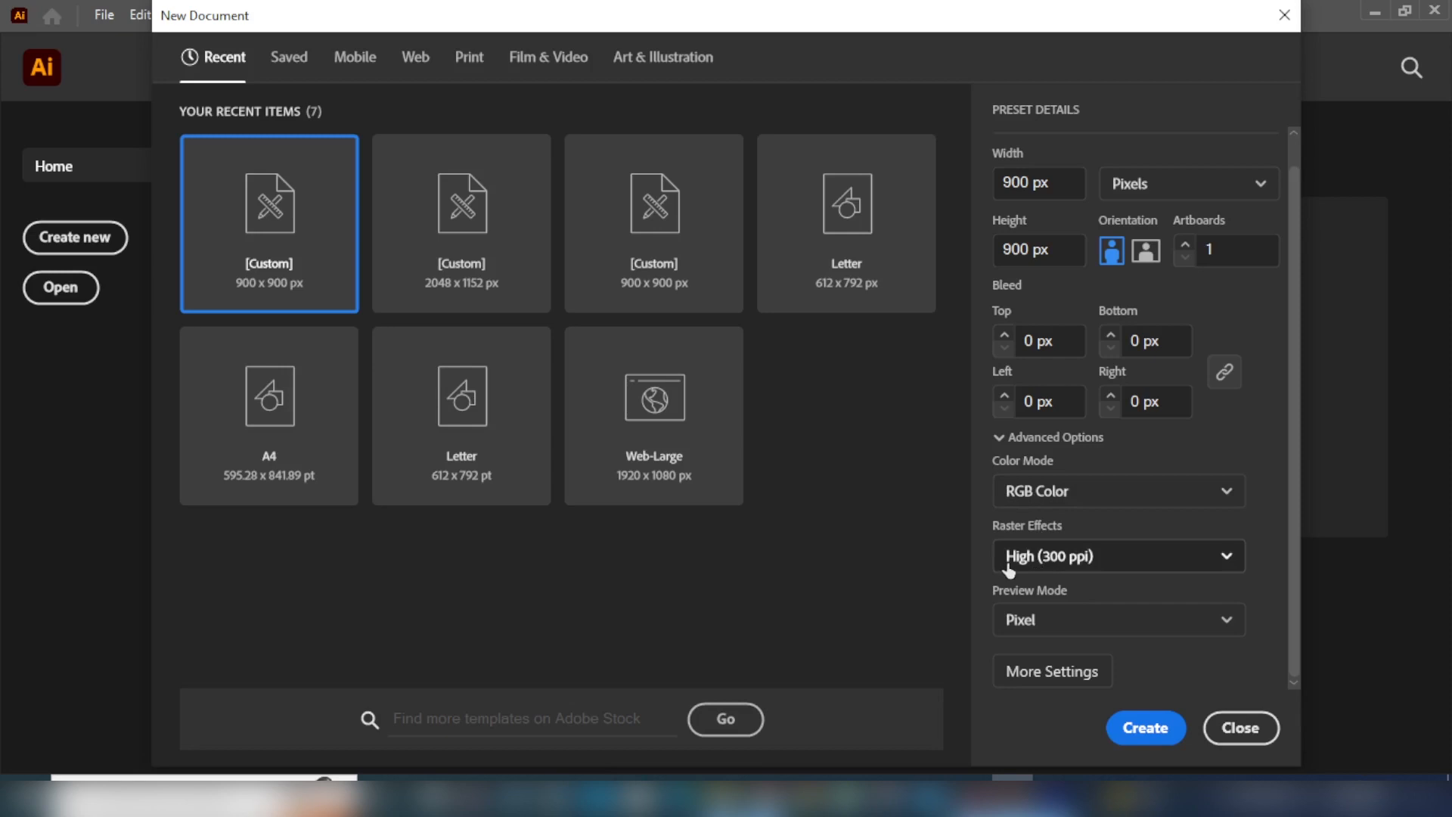
click(1157, 737)
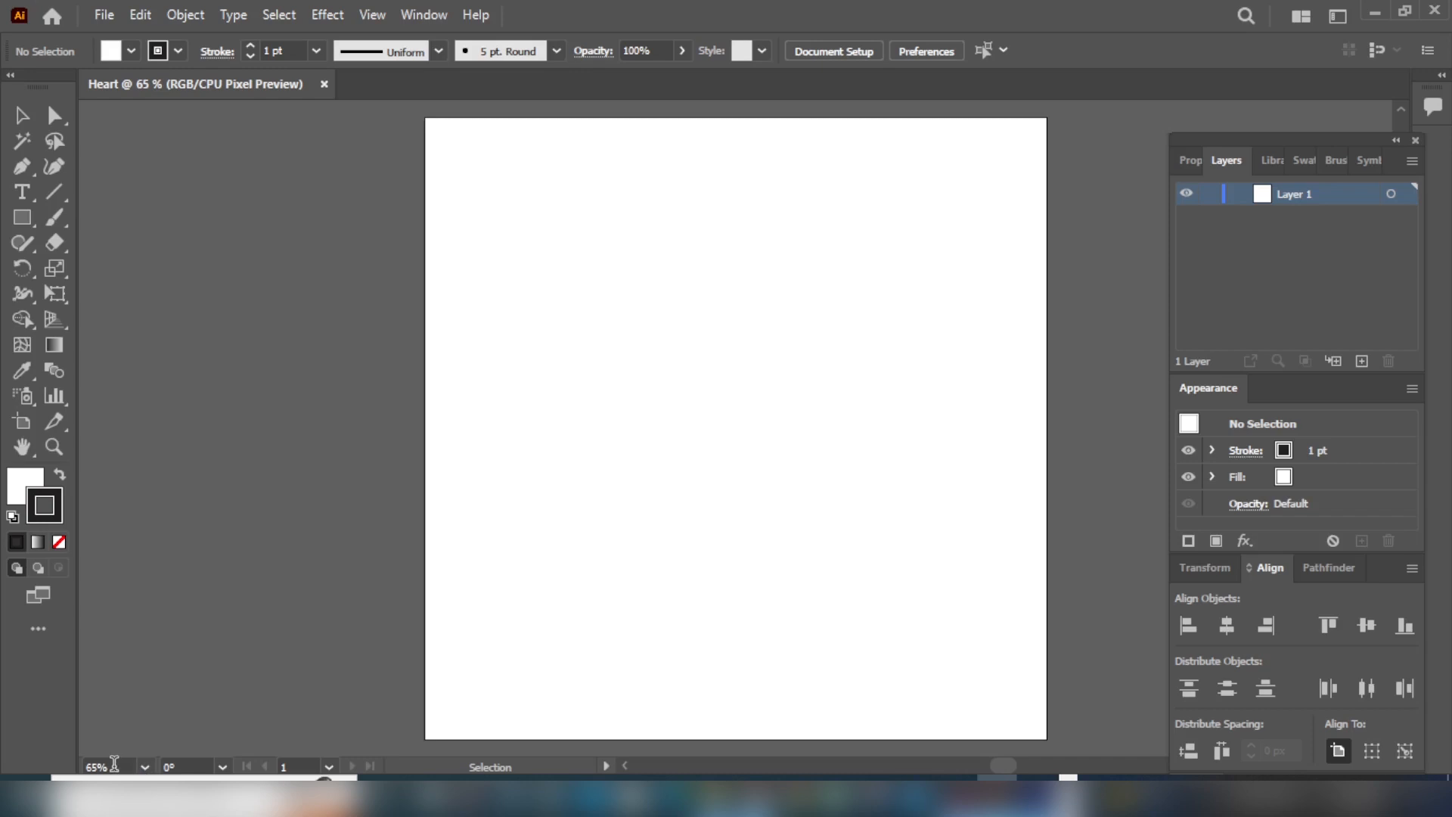
click(145, 767)
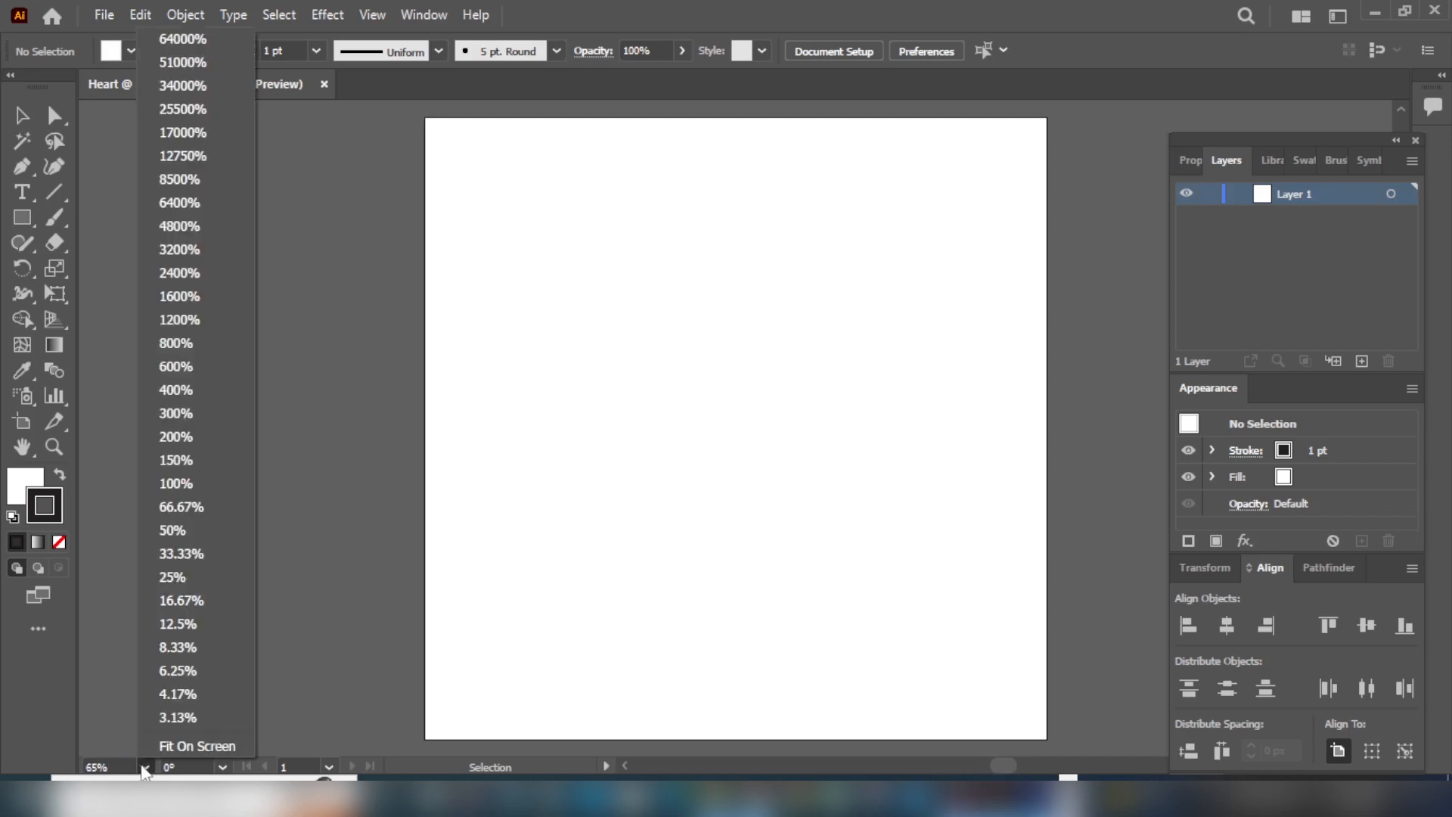
click(125, 729)
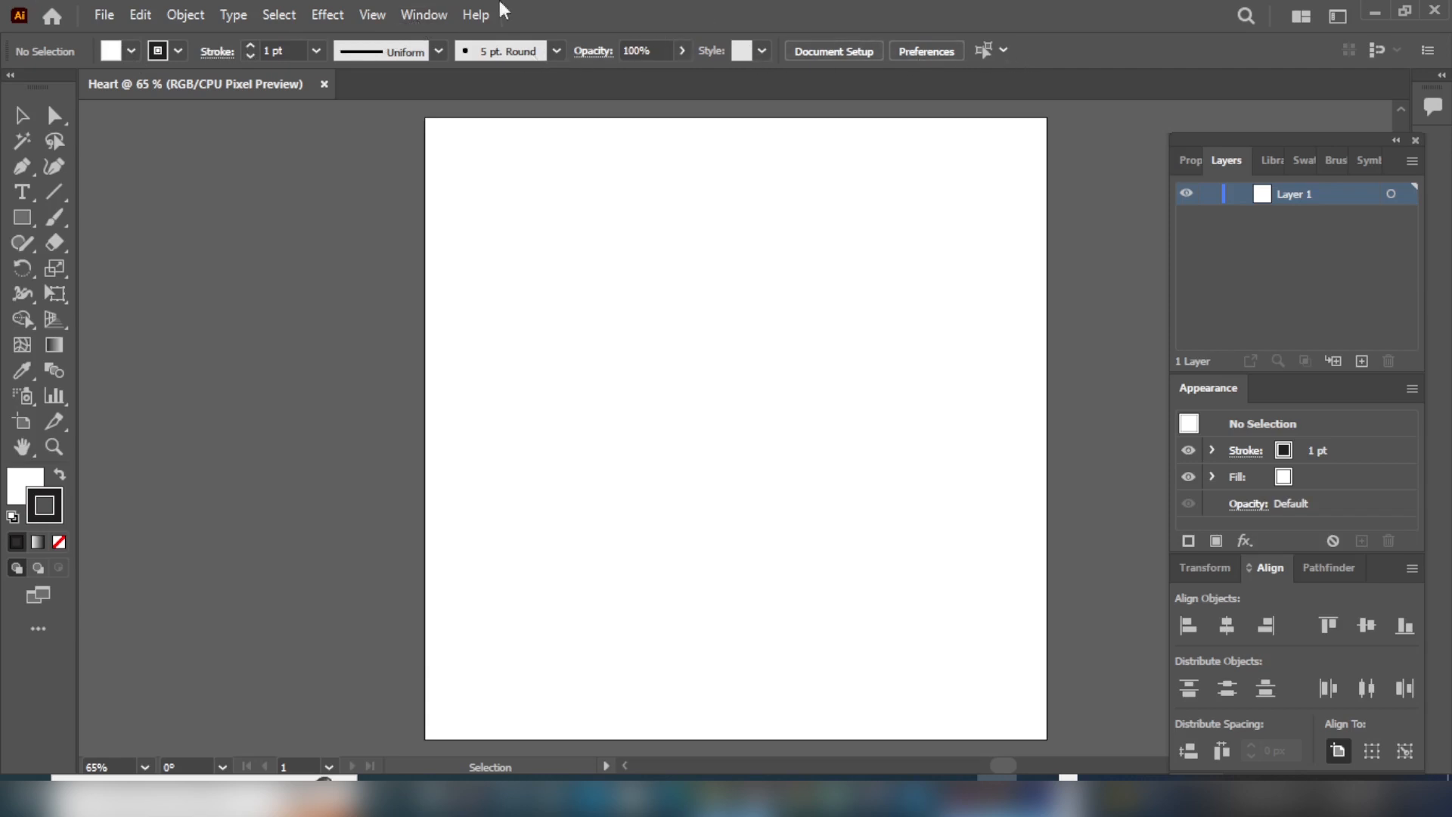
Hide the Control bar above the document and show it again
click(424, 15)
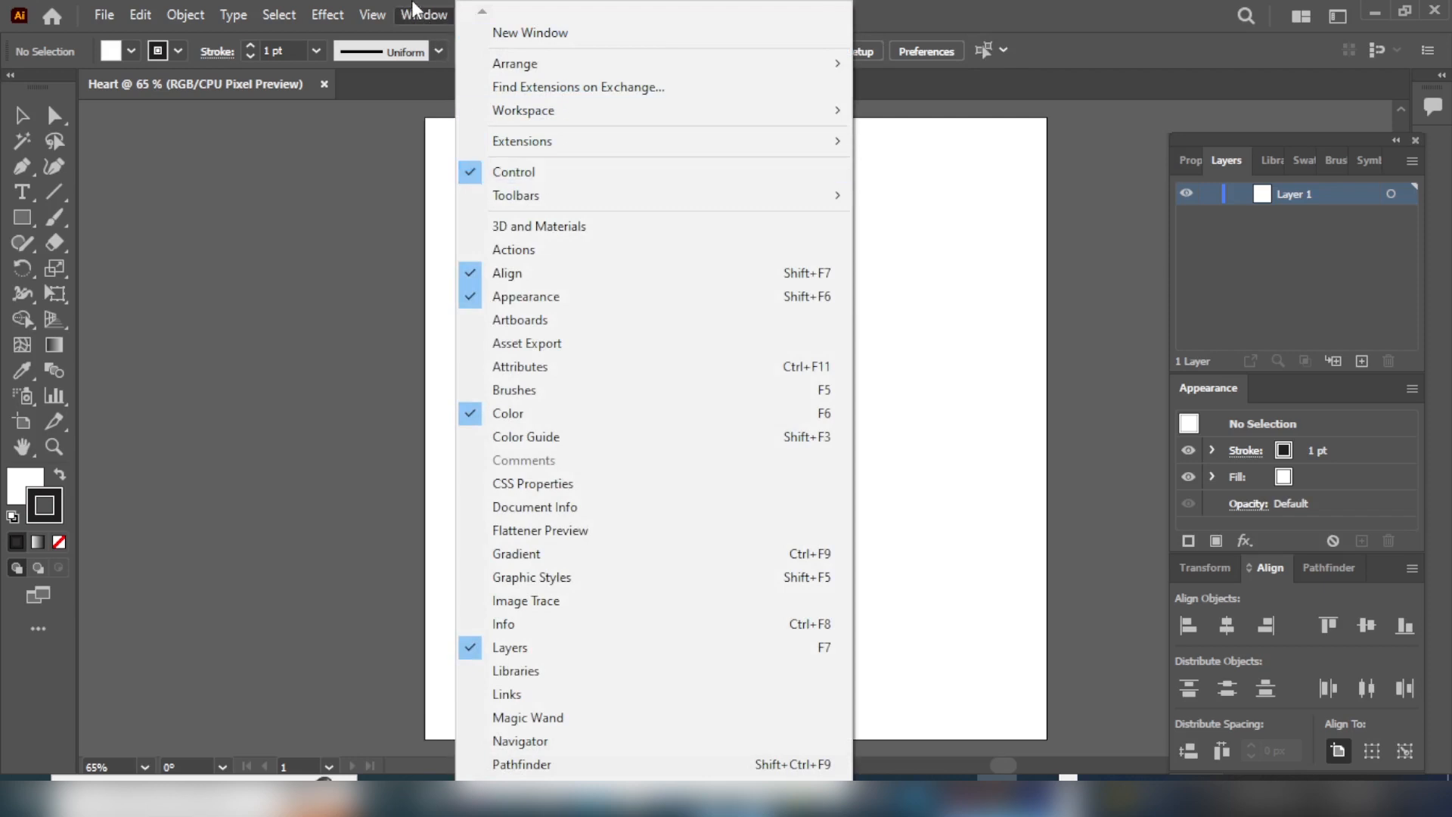
click(486, 174)
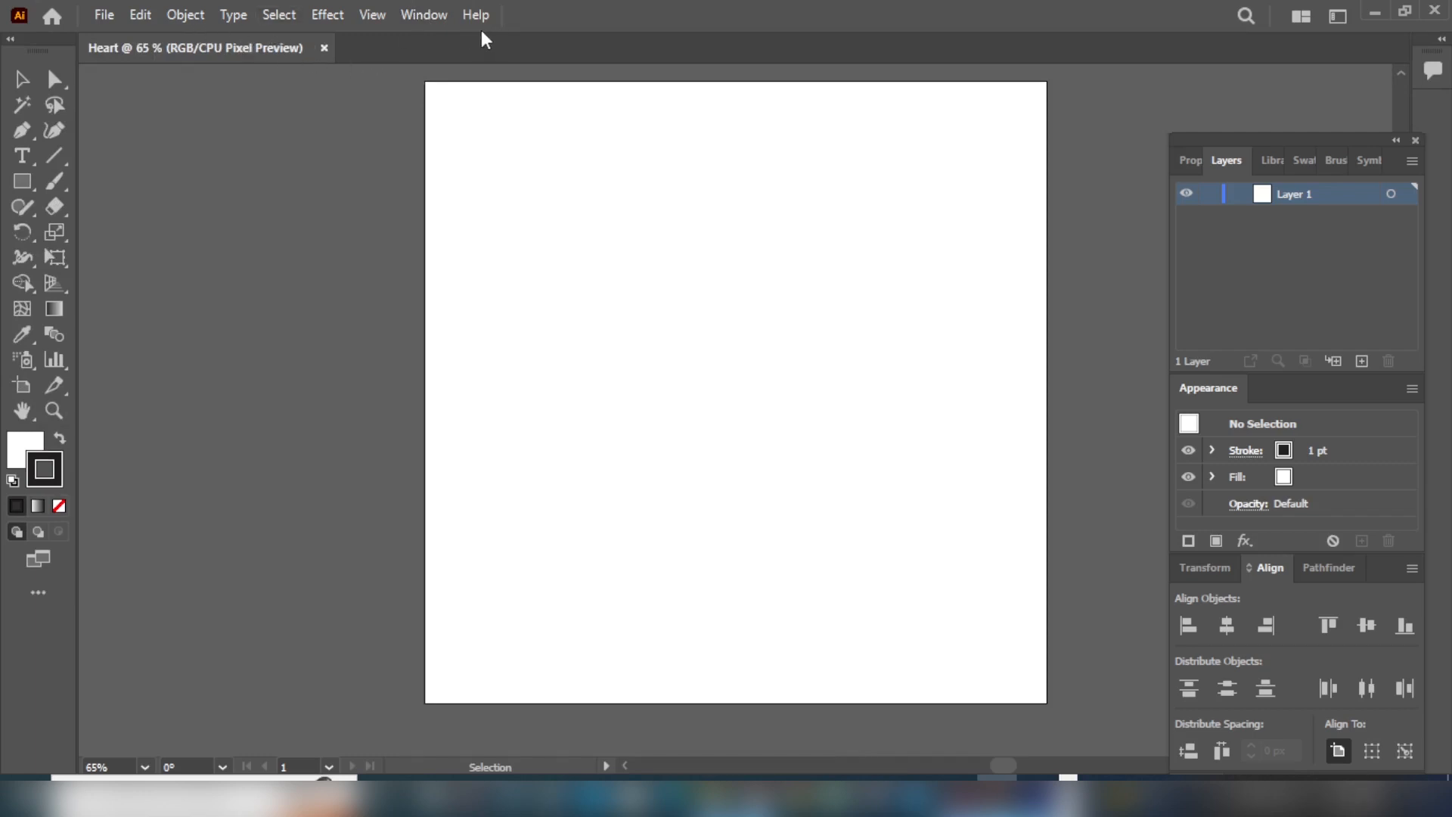
click(425, 16)
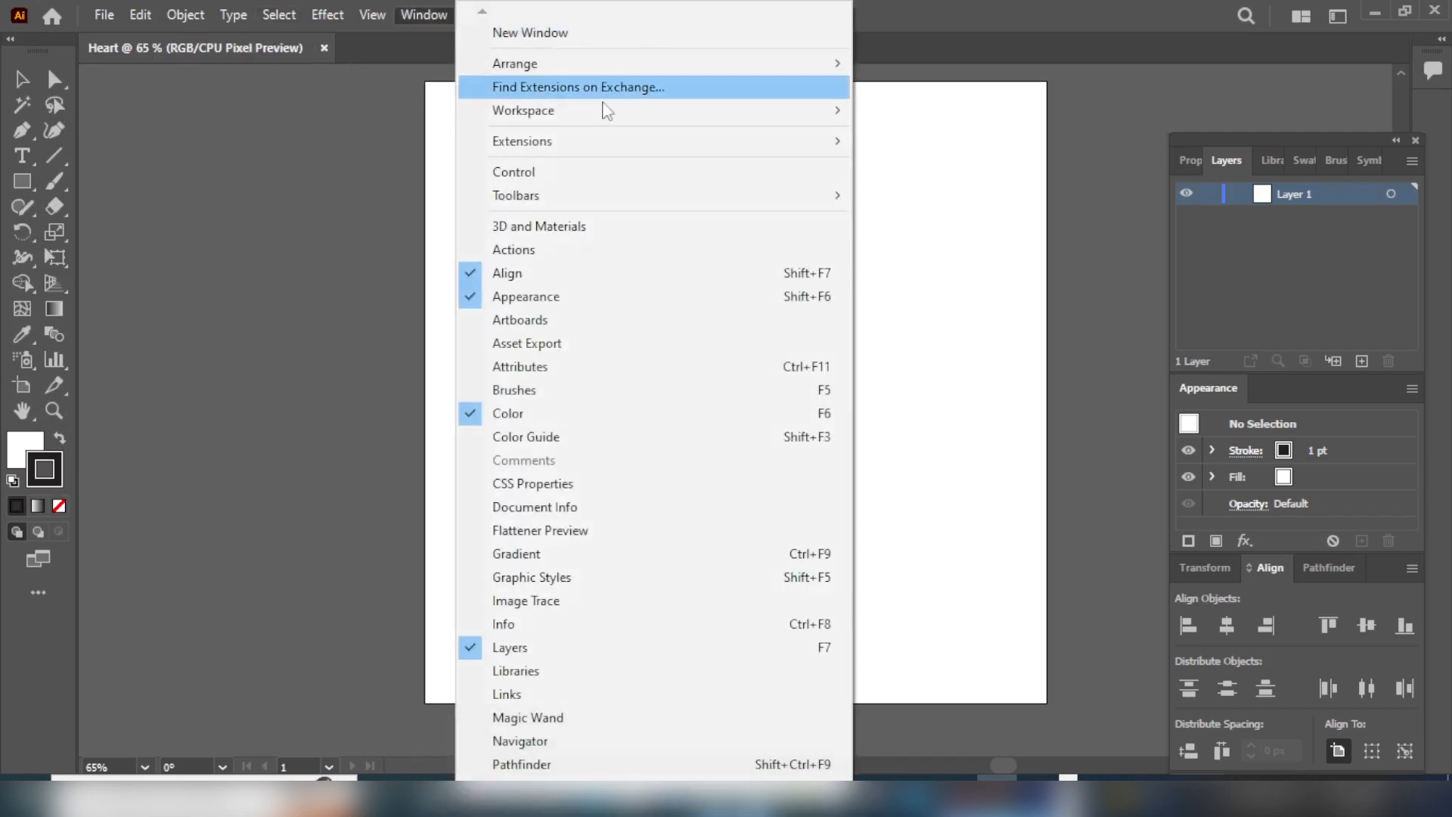
click(584, 183)
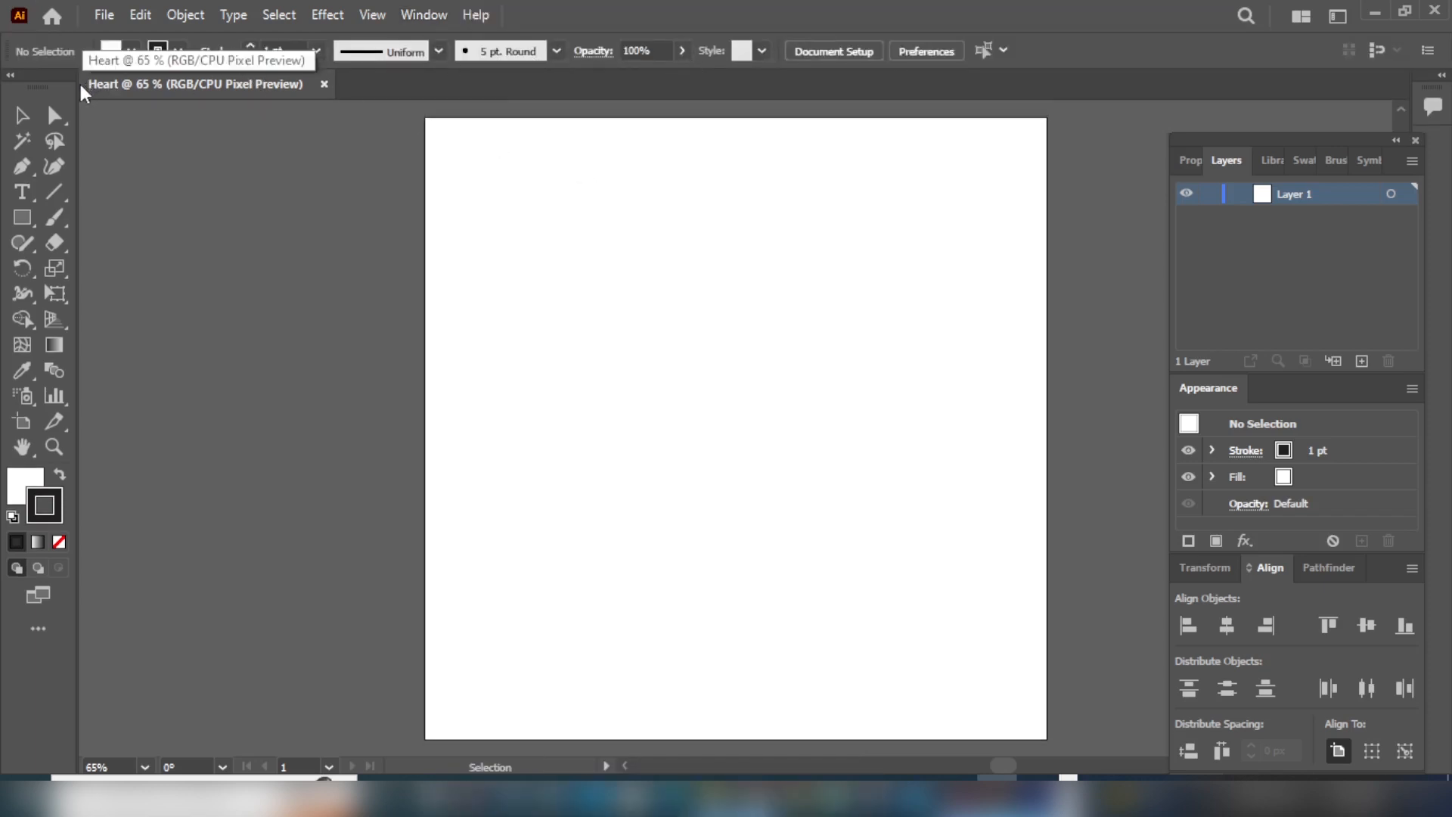
Switch the tools to the Basic toolbar and return to the Advanced toolbar
click(426, 16)
mouse_move(655, 198)
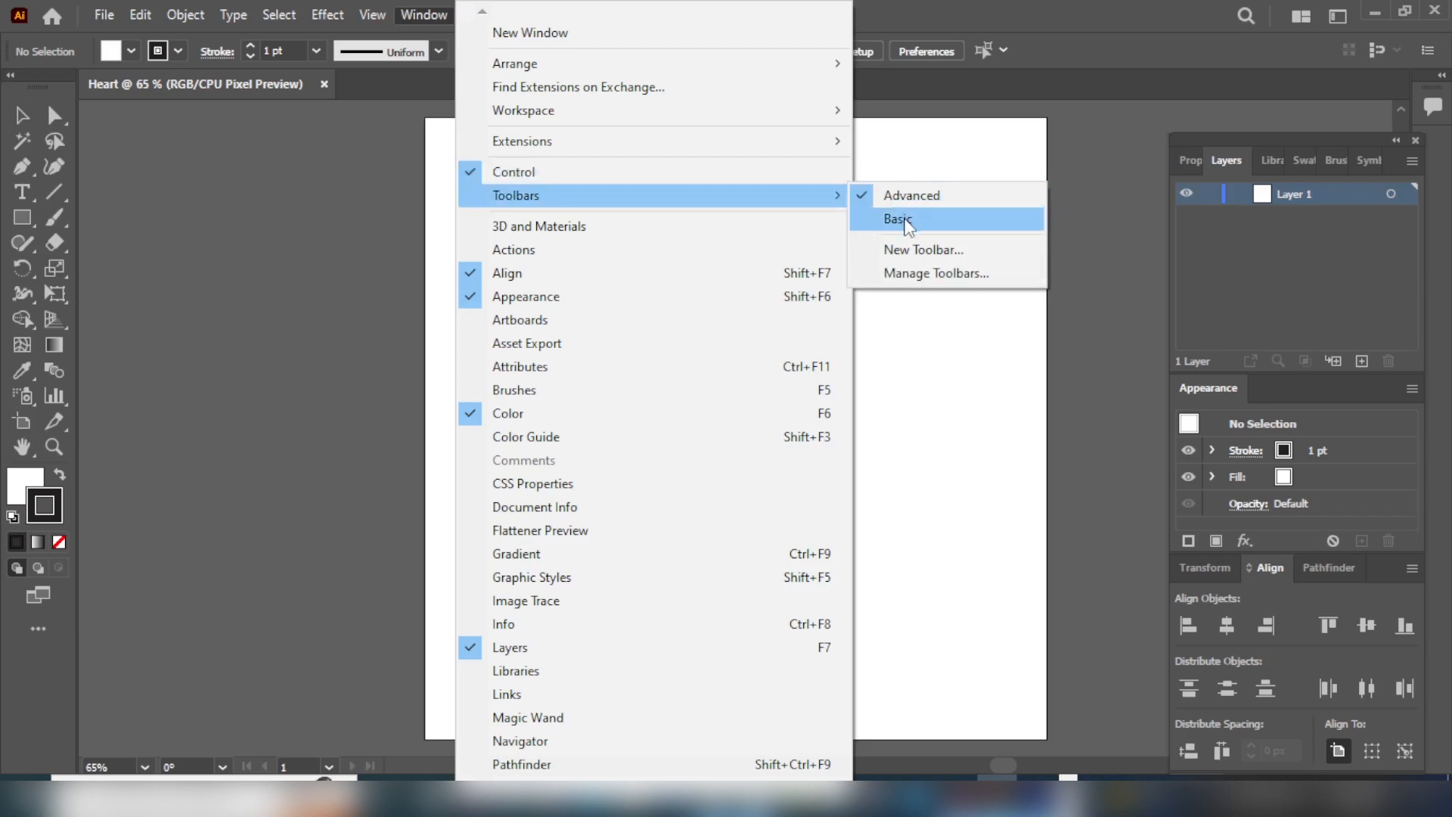
click(908, 221)
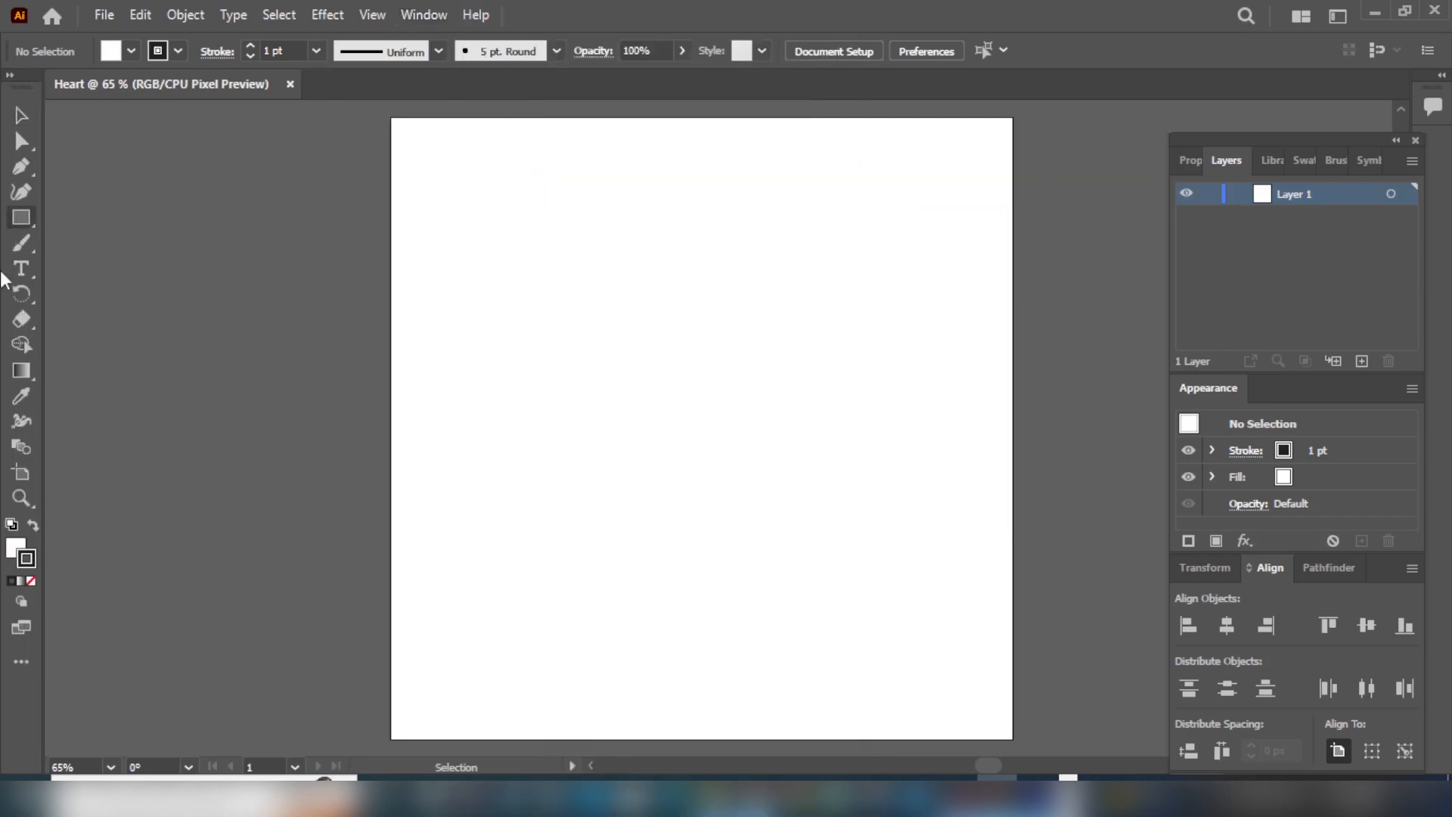
click(422, 17)
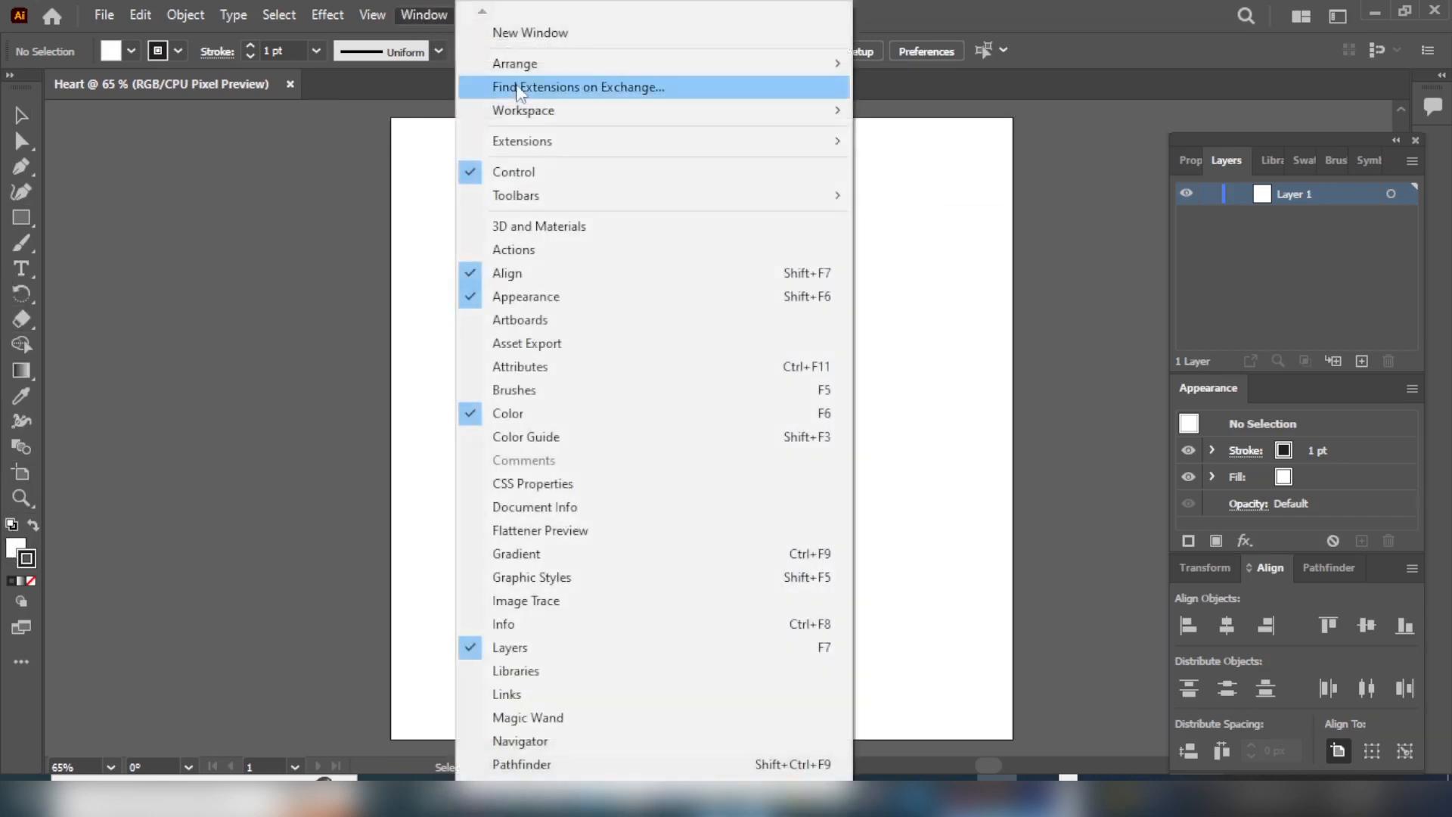
mouse_move(578, 203)
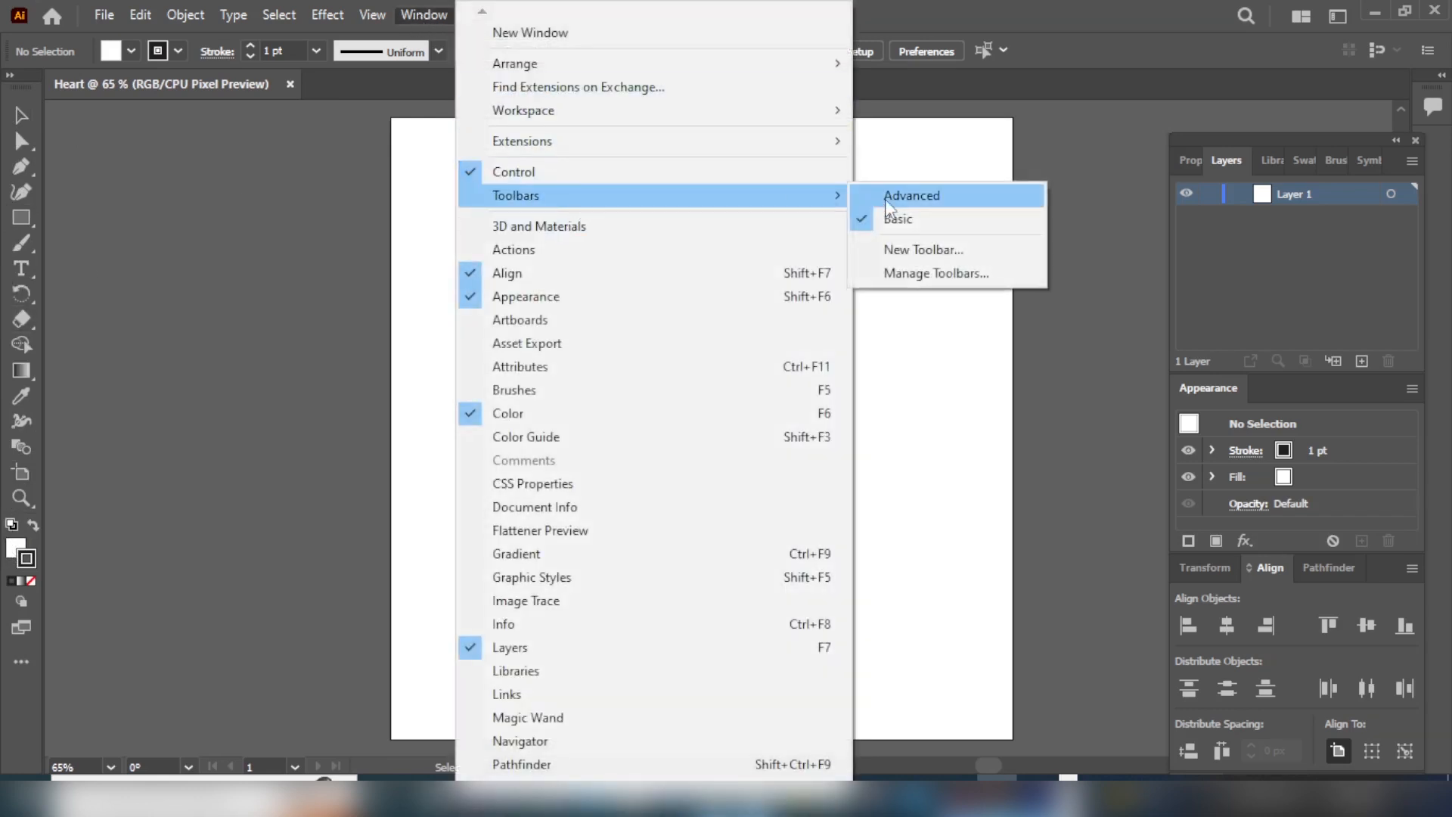
click(866, 197)
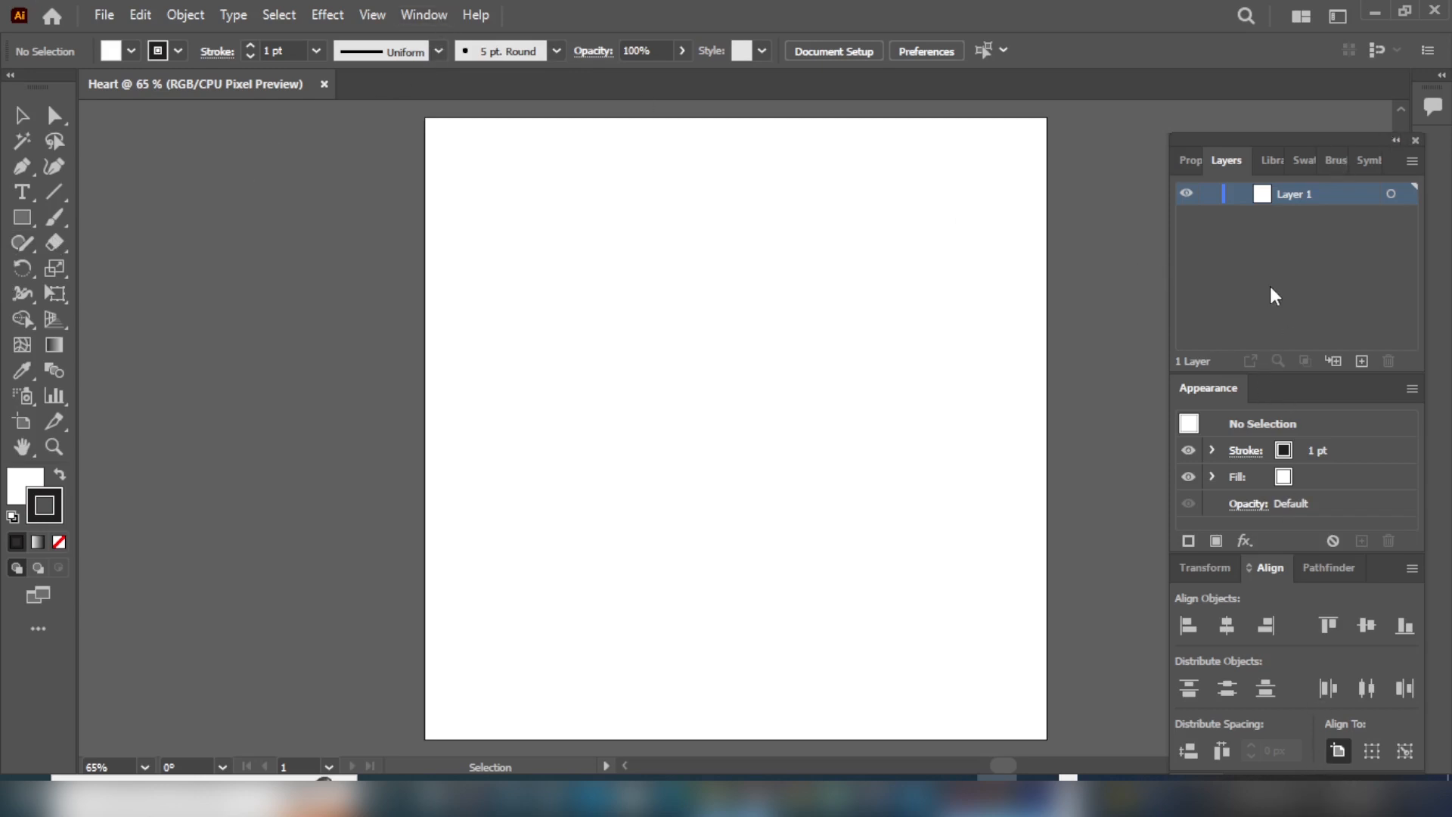
Look through the available brushes, swatches, layers and libraries and the full list of workspace panels
click(428, 15)
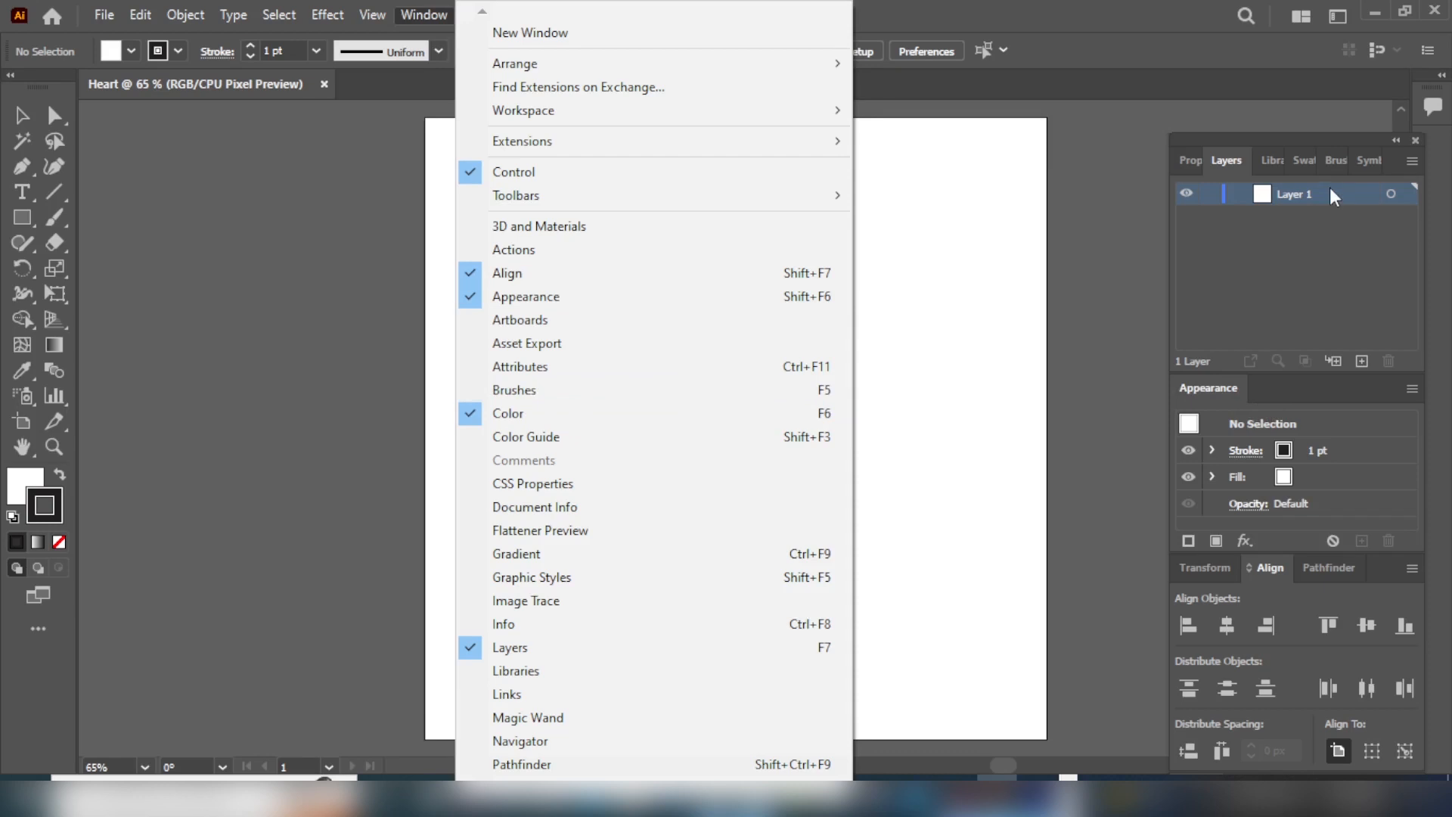
click(1339, 161)
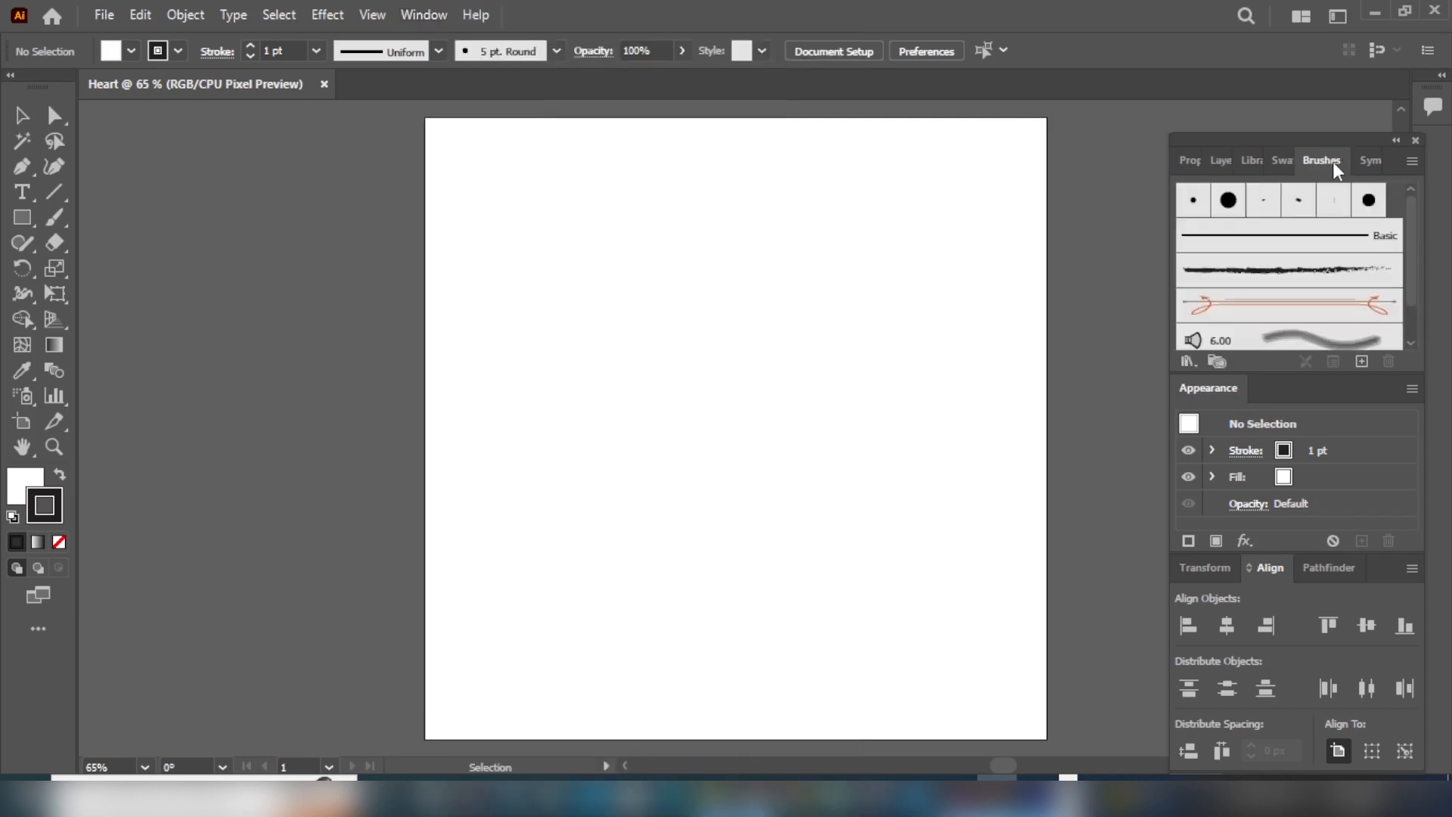
click(1288, 170)
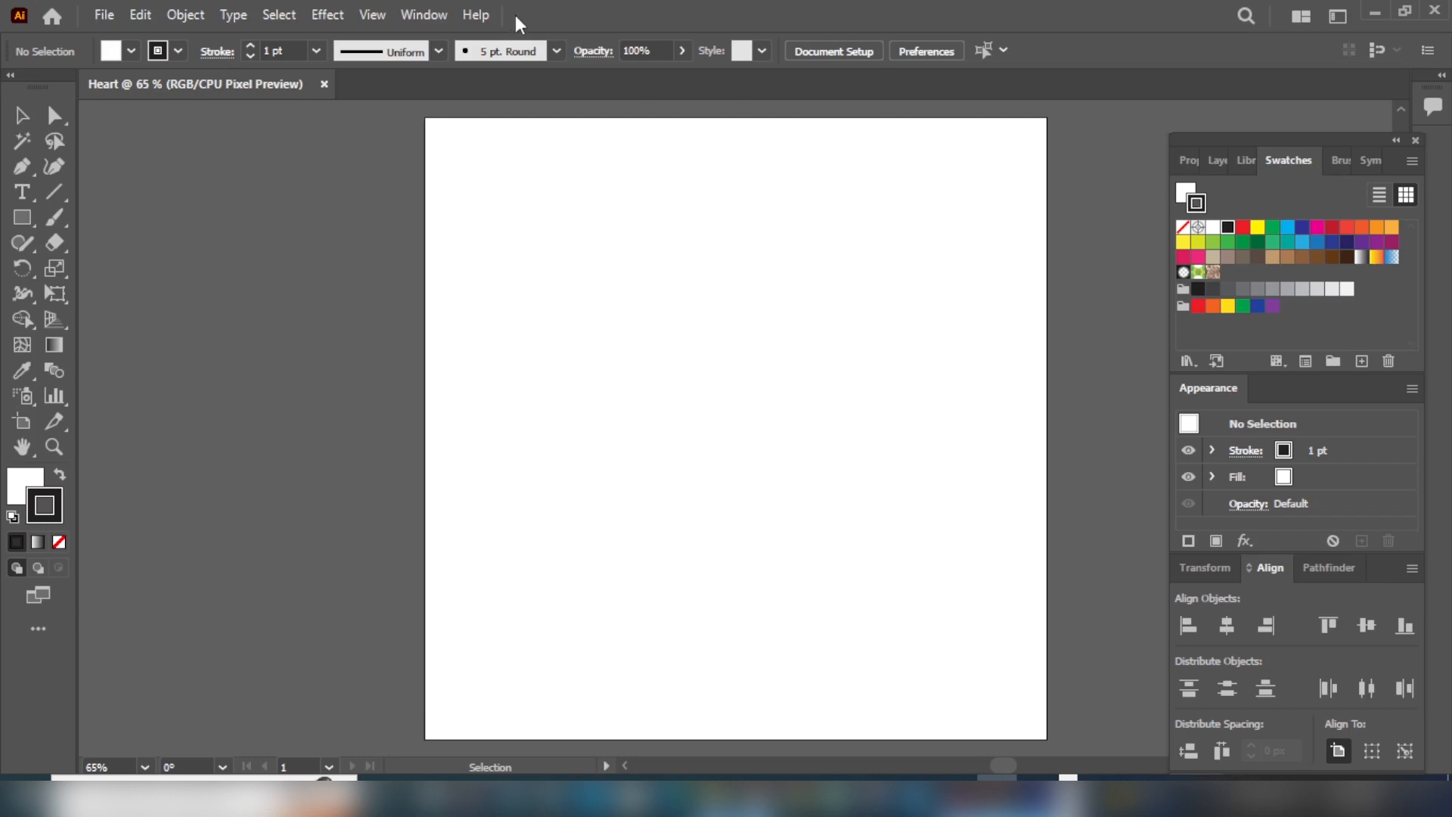
click(430, 17)
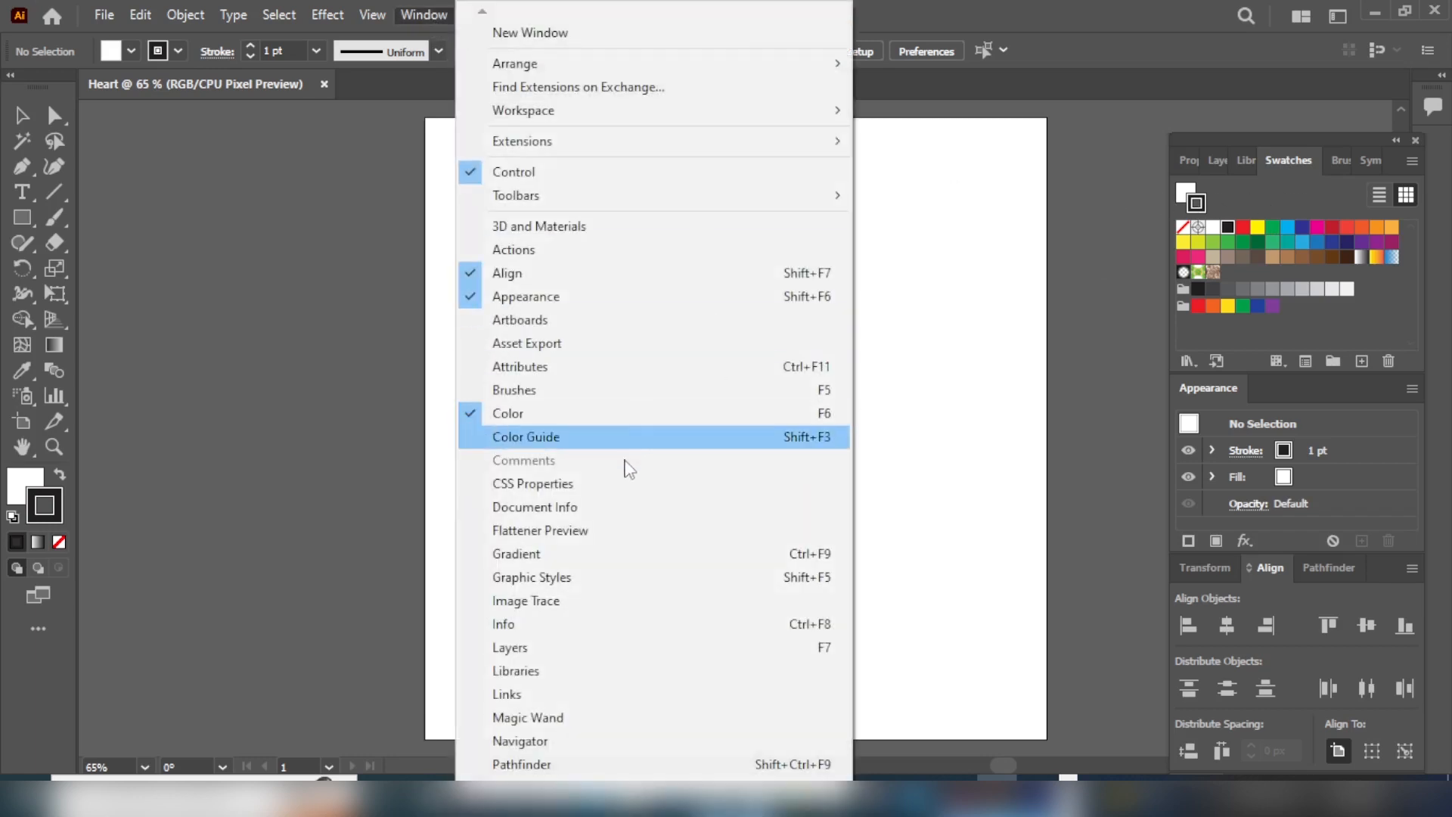
mouse_move(605, 798)
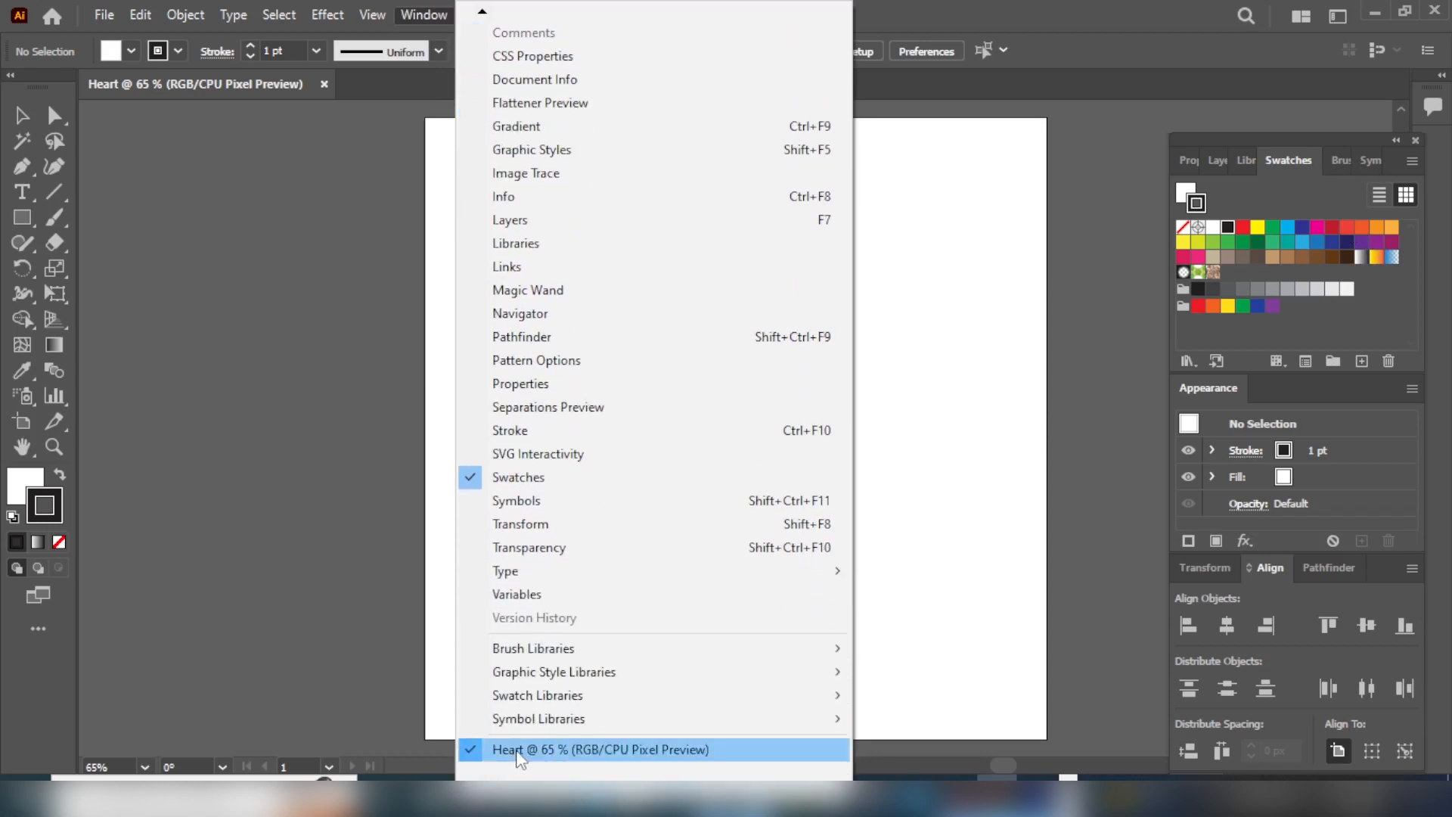
click(1012, 356)
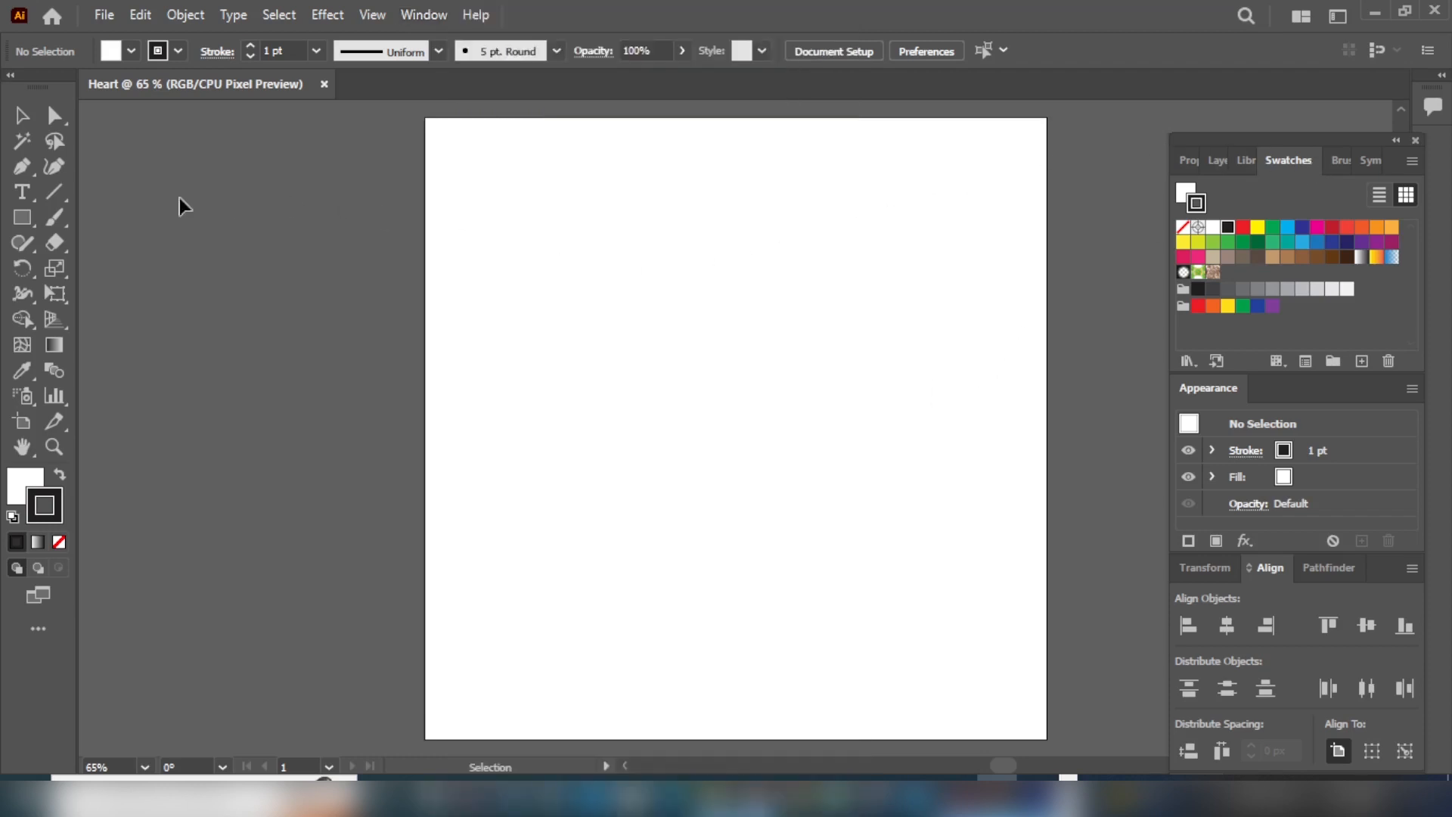
click(1217, 162)
click(1269, 162)
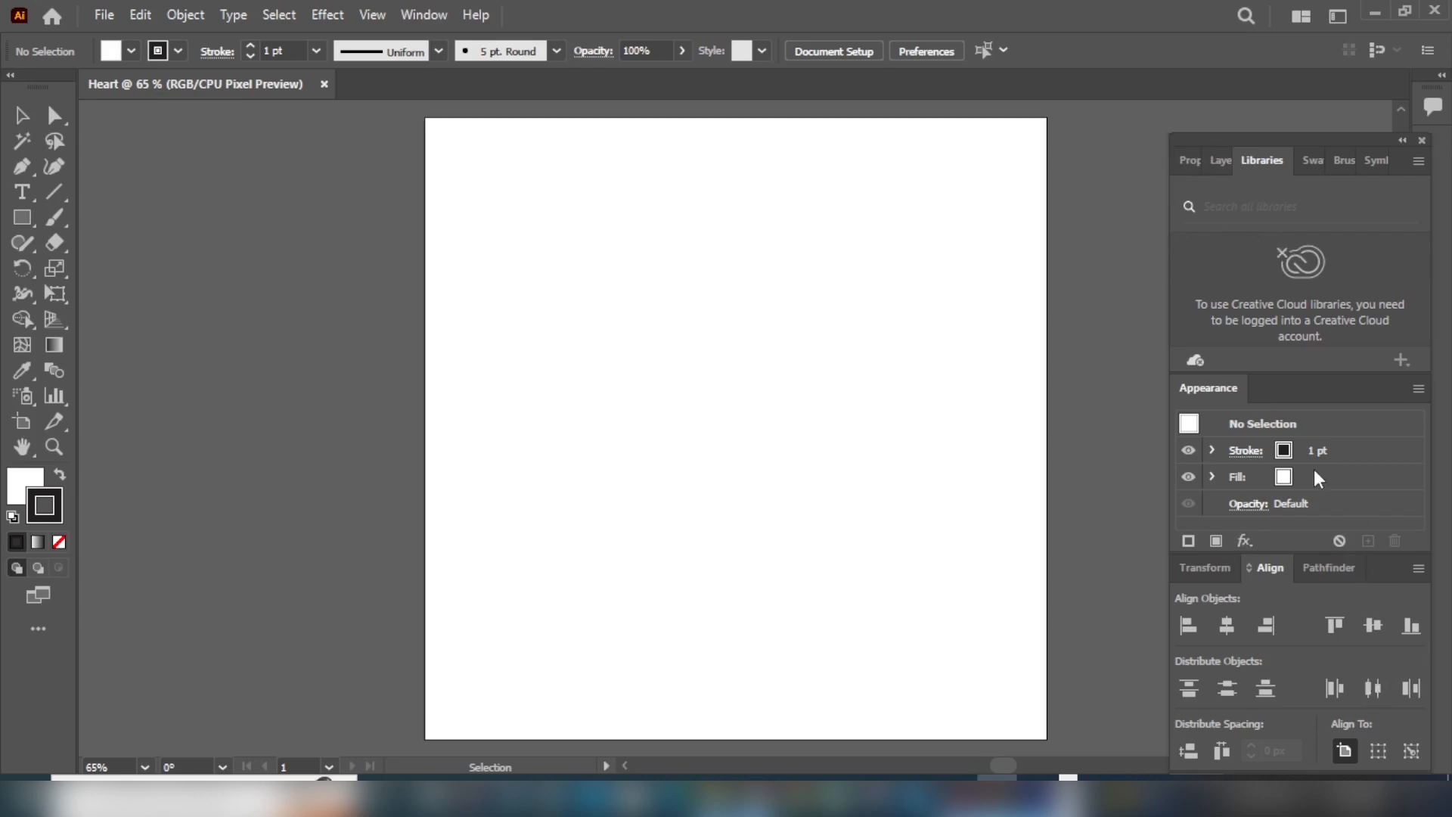
click(433, 12)
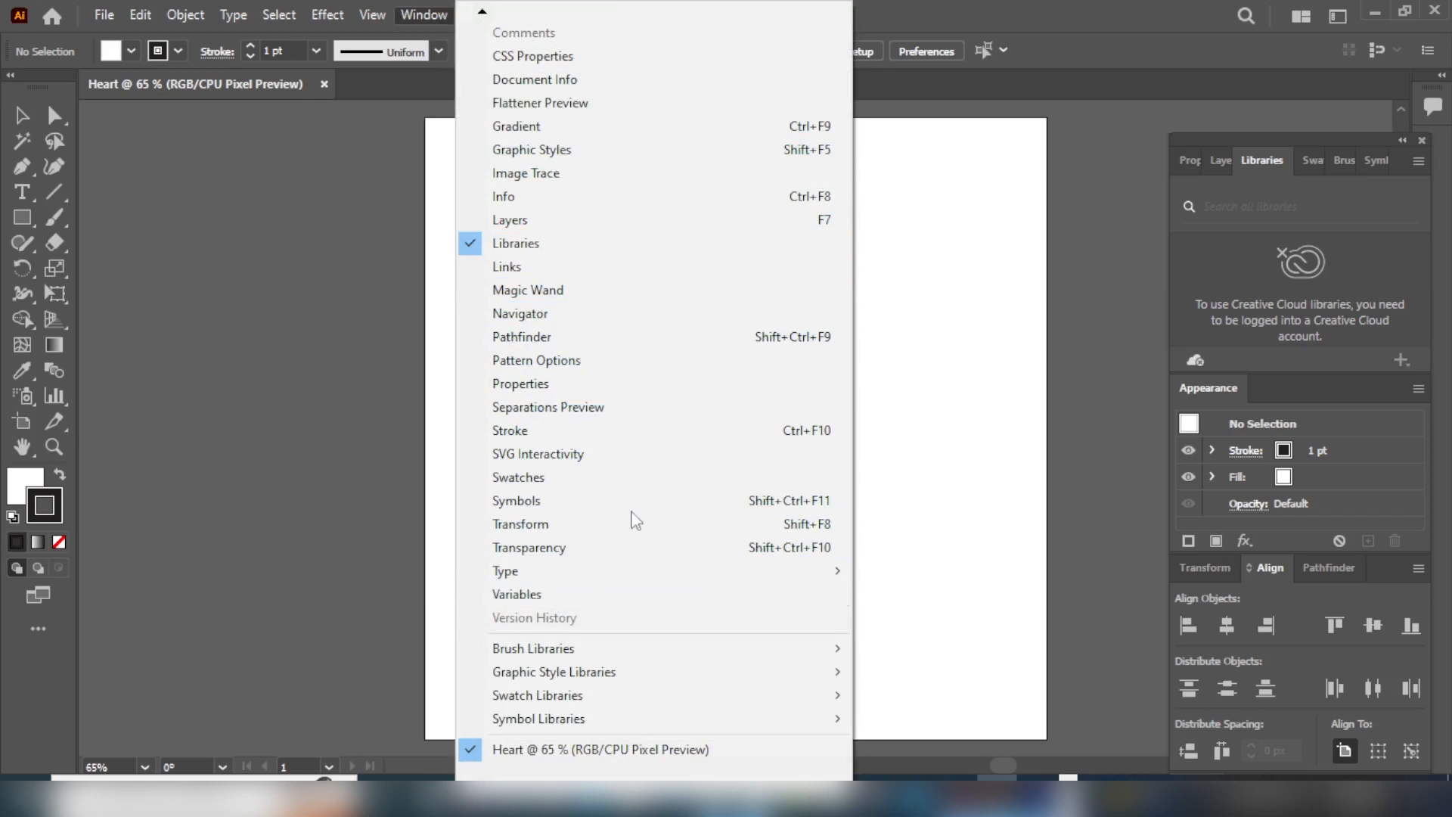
click(1088, 360)
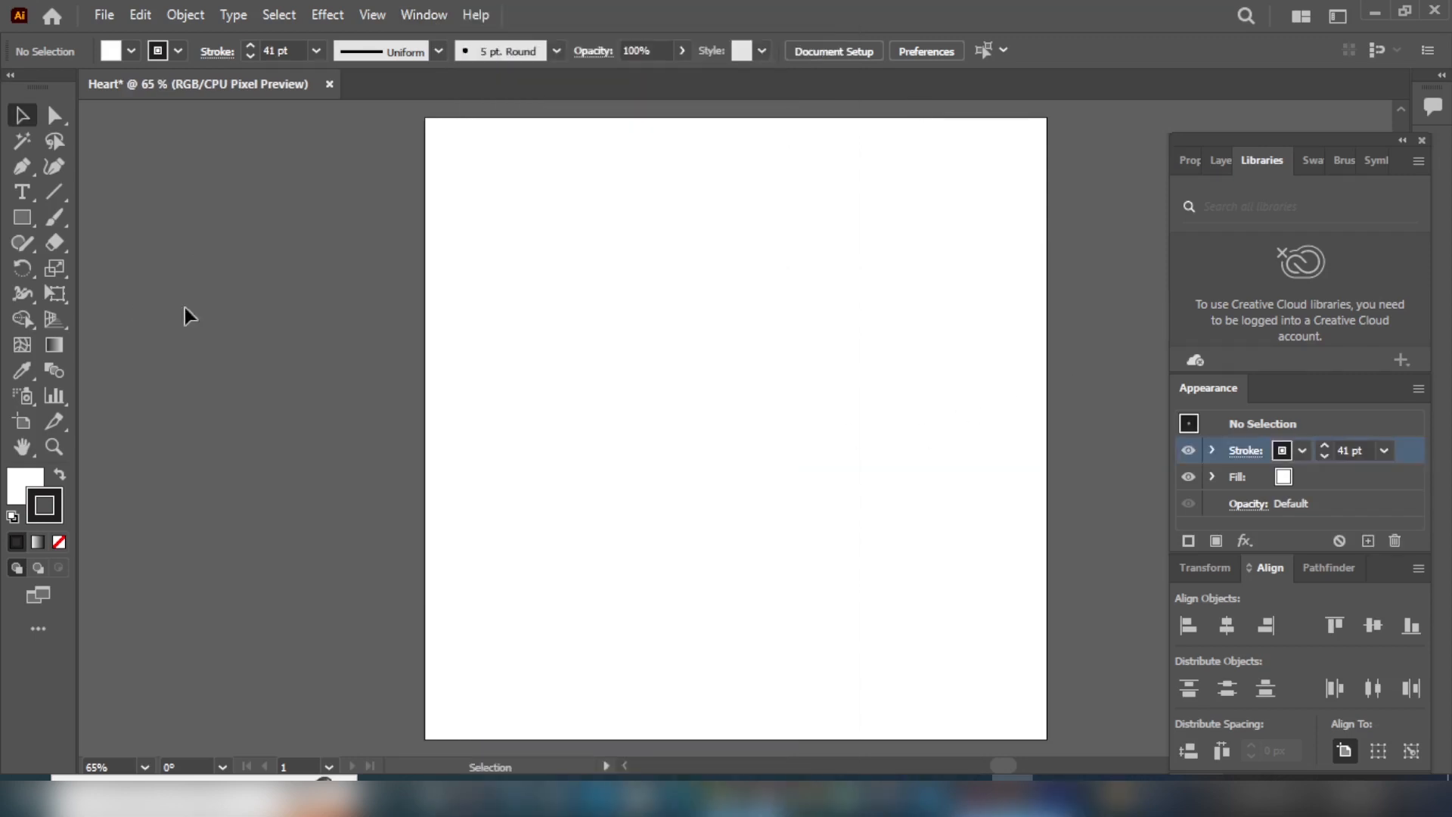
Activate the Pen tool and set the fill to None
click(26, 166)
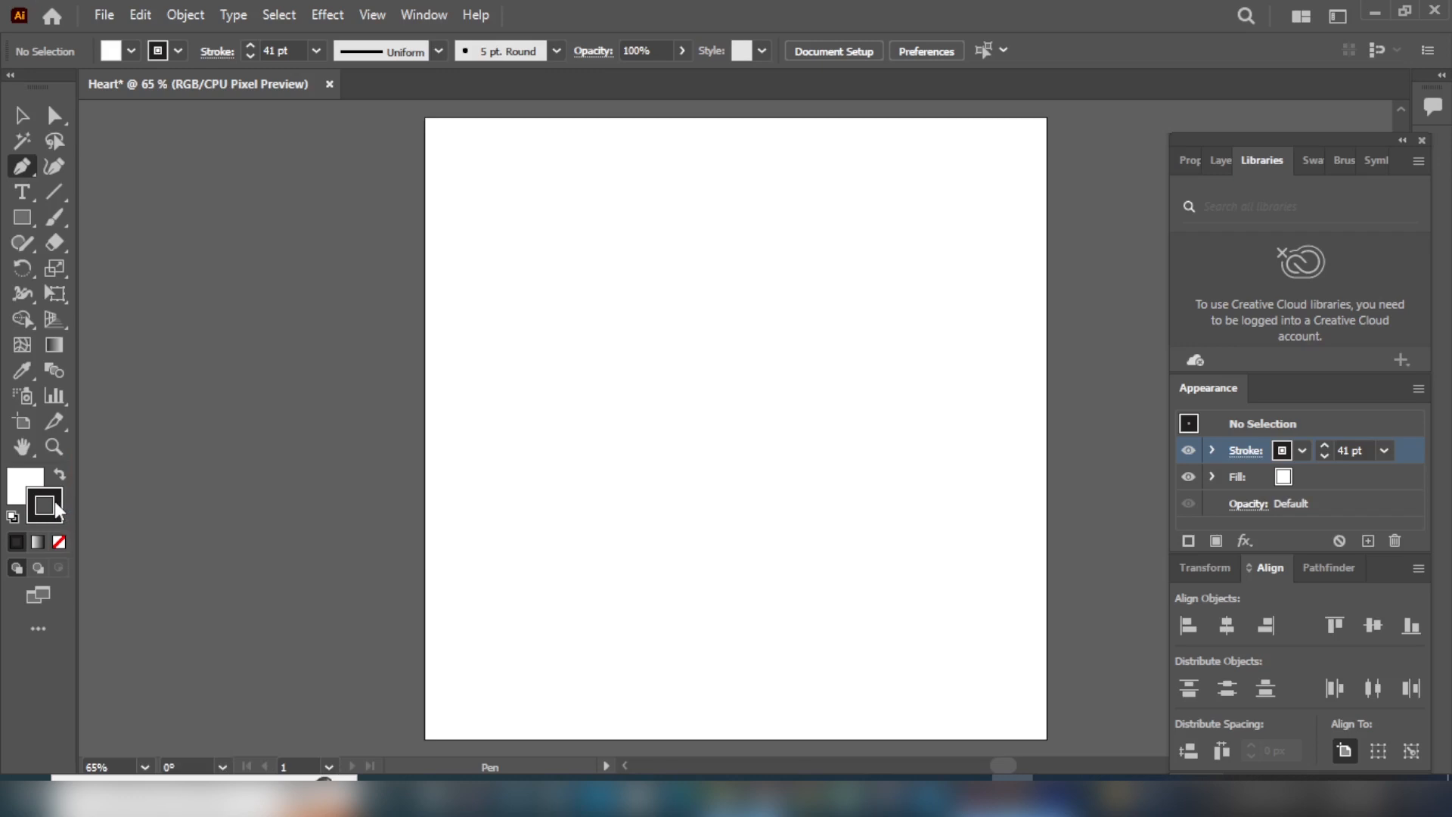
click(22, 495)
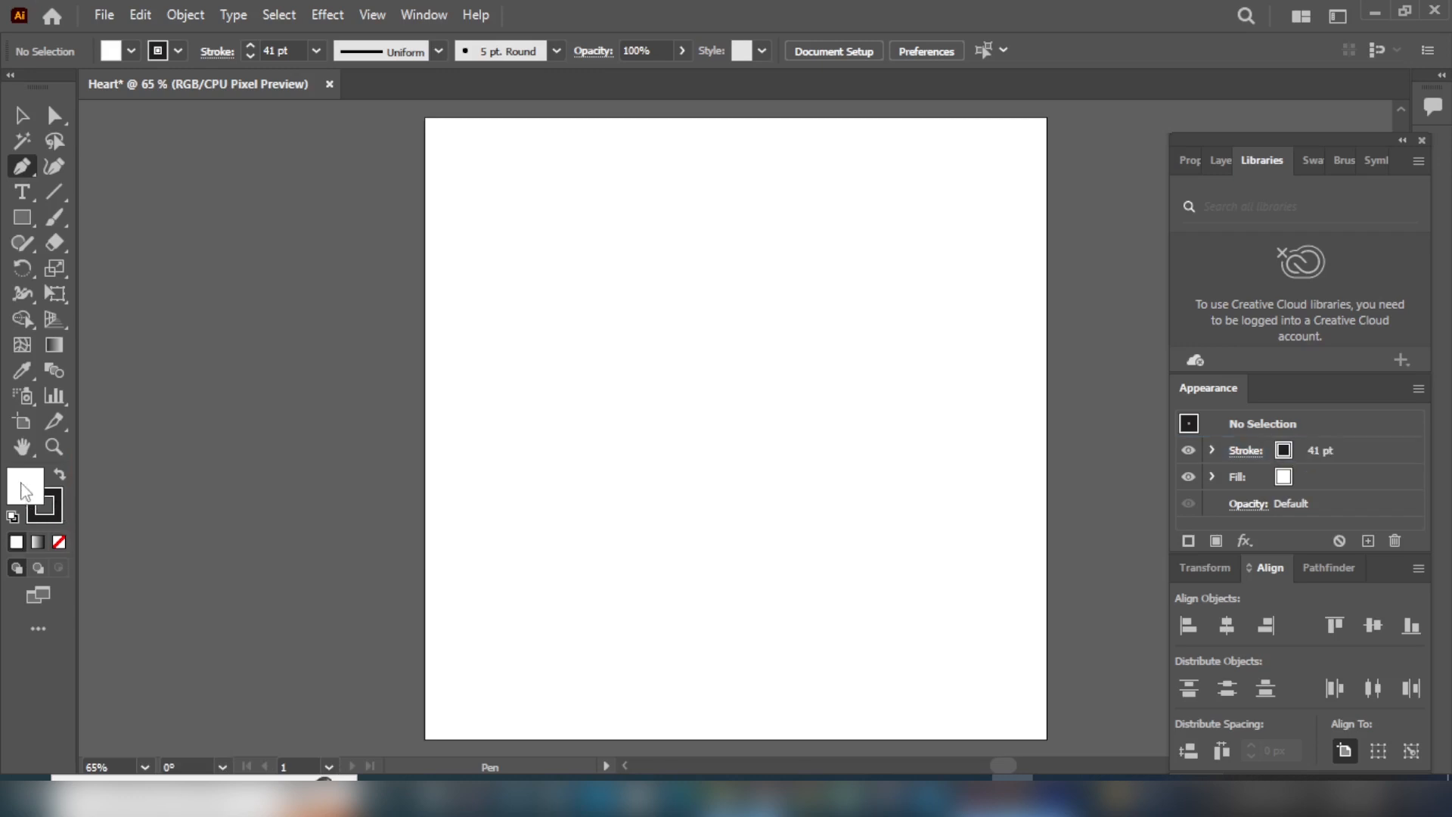
click(60, 542)
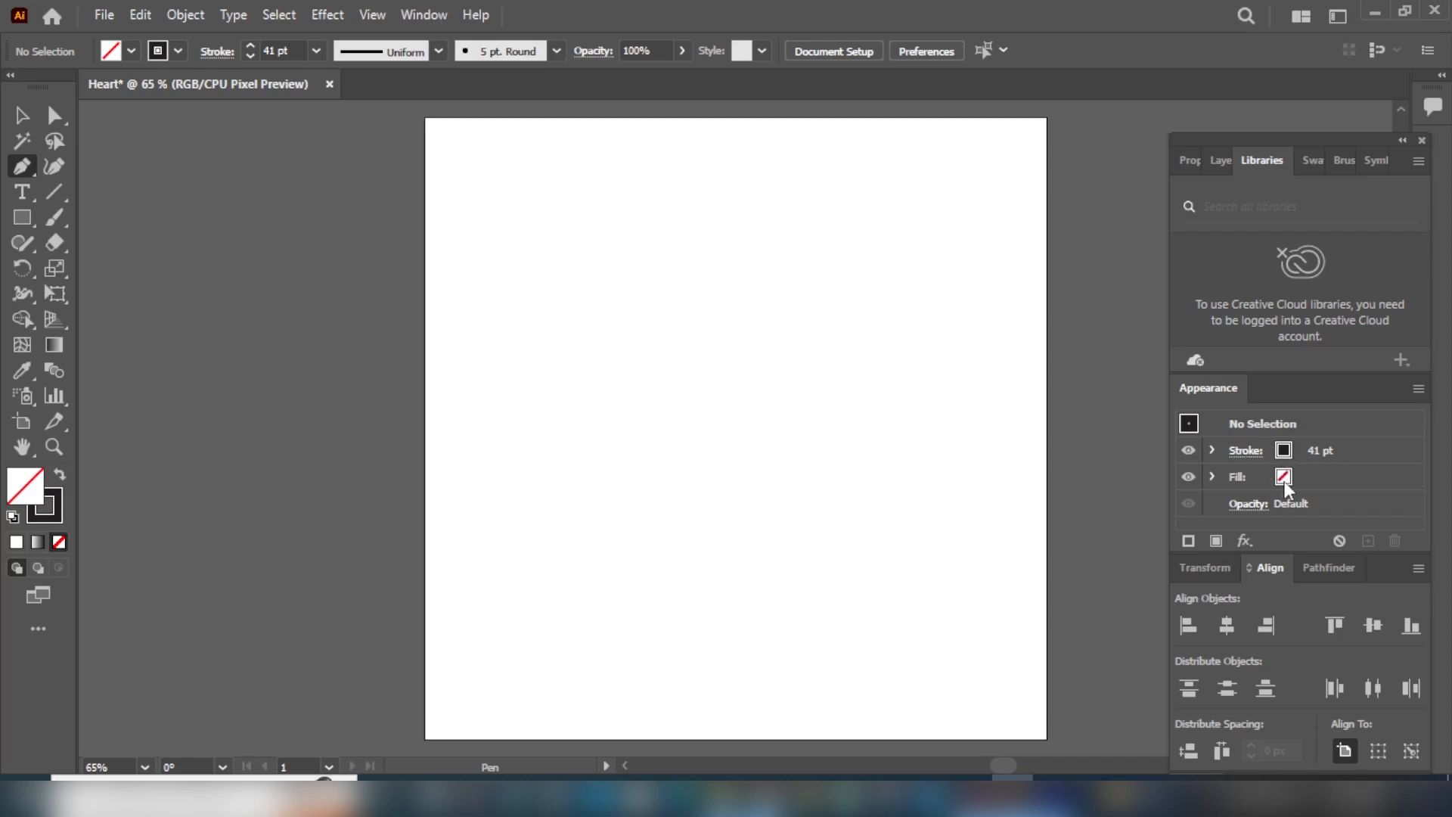
Set the stroke weight to 1 pt
click(1314, 452)
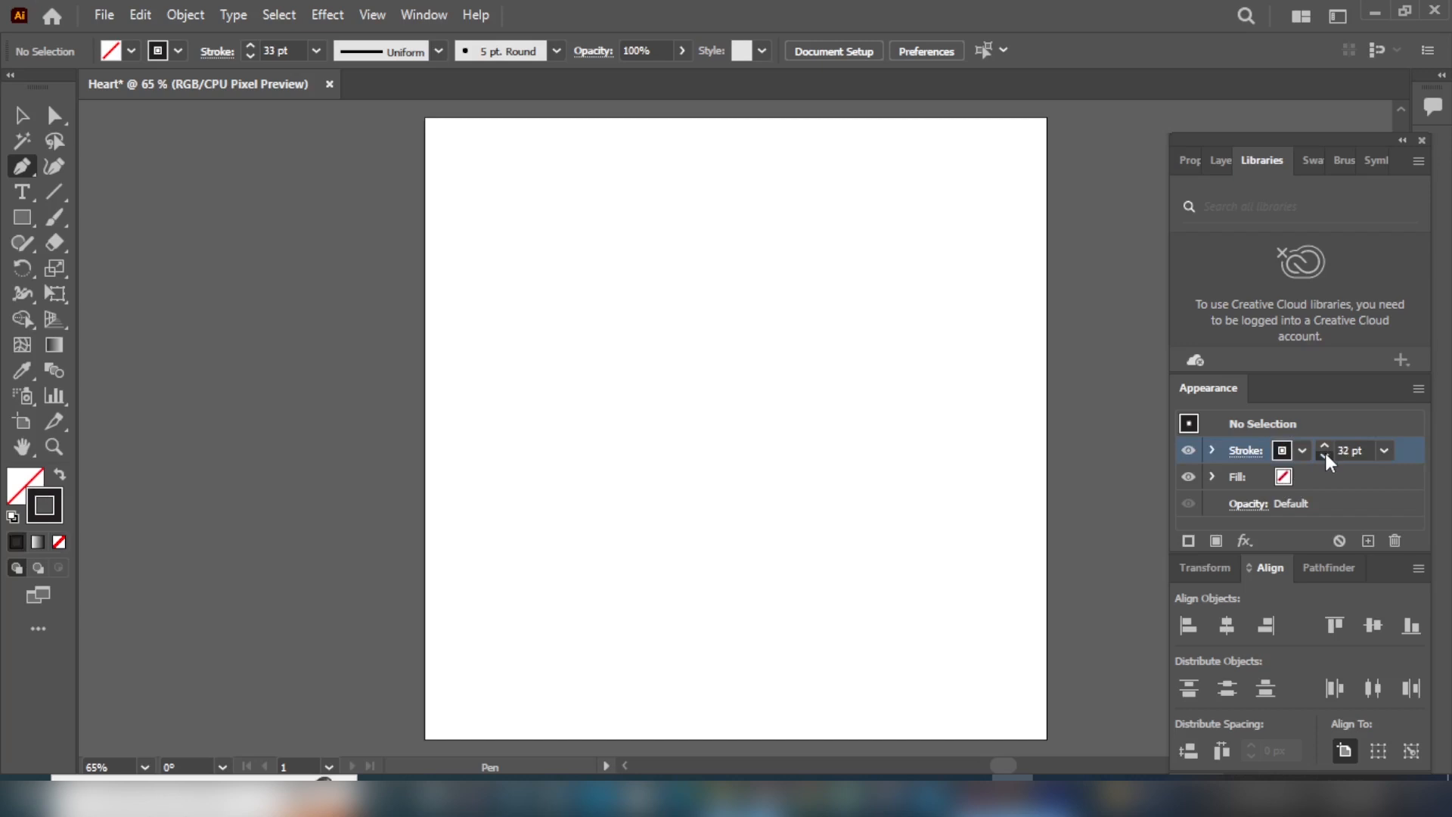
click(1324, 455)
click(1324, 456)
click(1324, 456)
click(1324, 455)
click(1324, 452)
click(1324, 453)
click(1324, 452)
click(1323, 452)
click(1325, 454)
click(1324, 454)
click(1325, 454)
click(1325, 453)
click(1323, 454)
drag(1353, 450, 1343, 450)
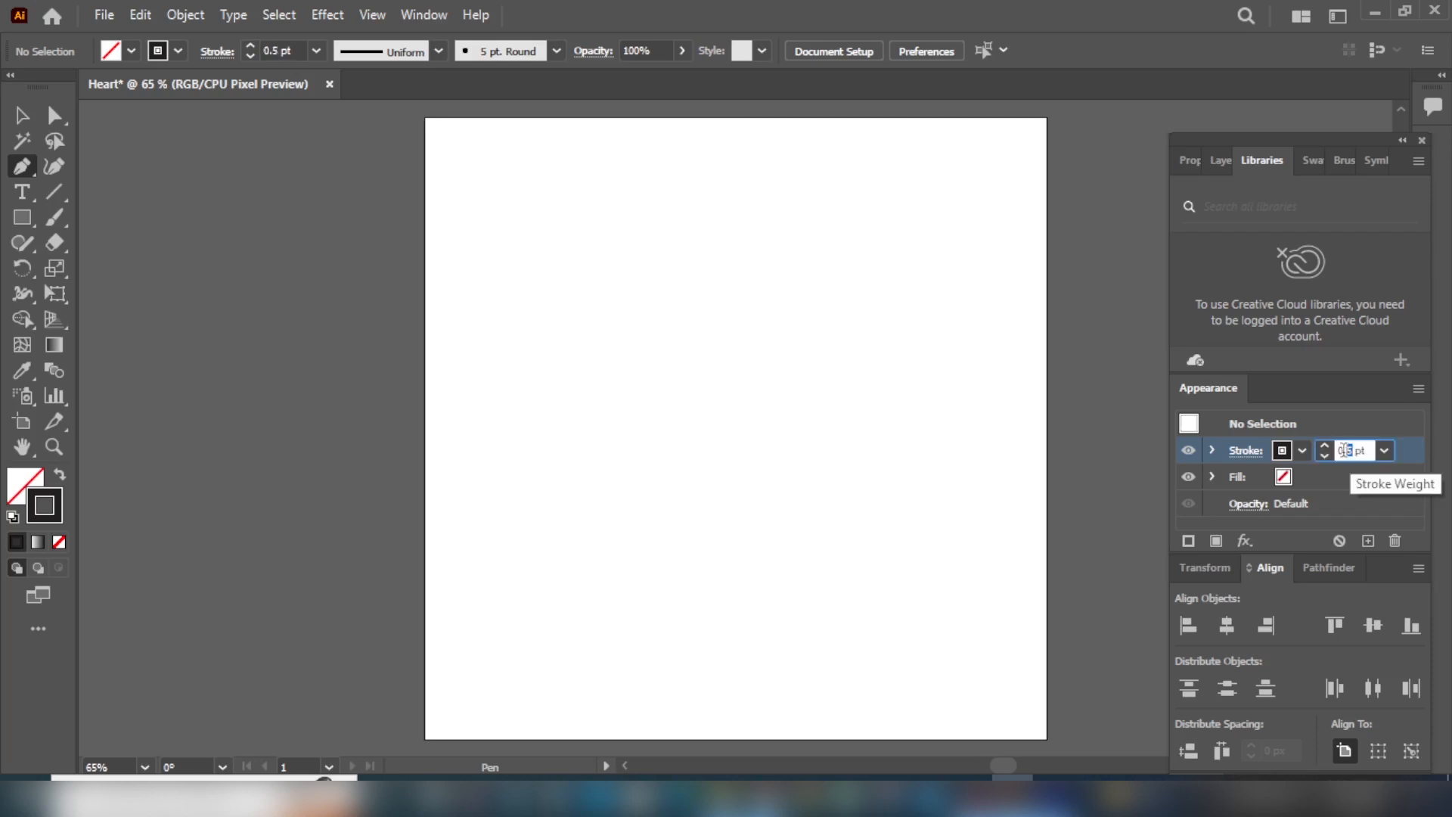
key(BackSpace)
key(BackSpace)
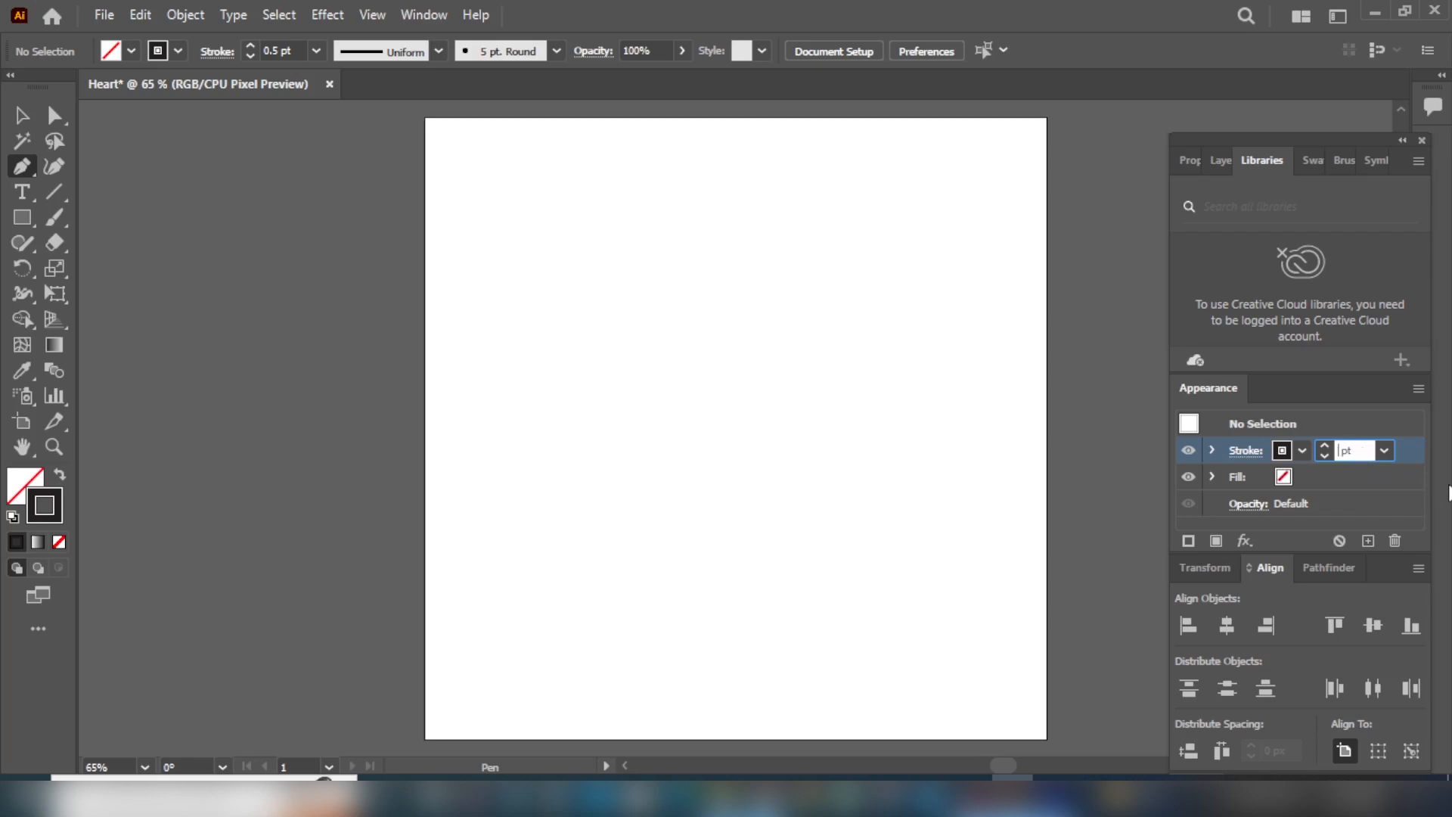
text(1)
key(Return)
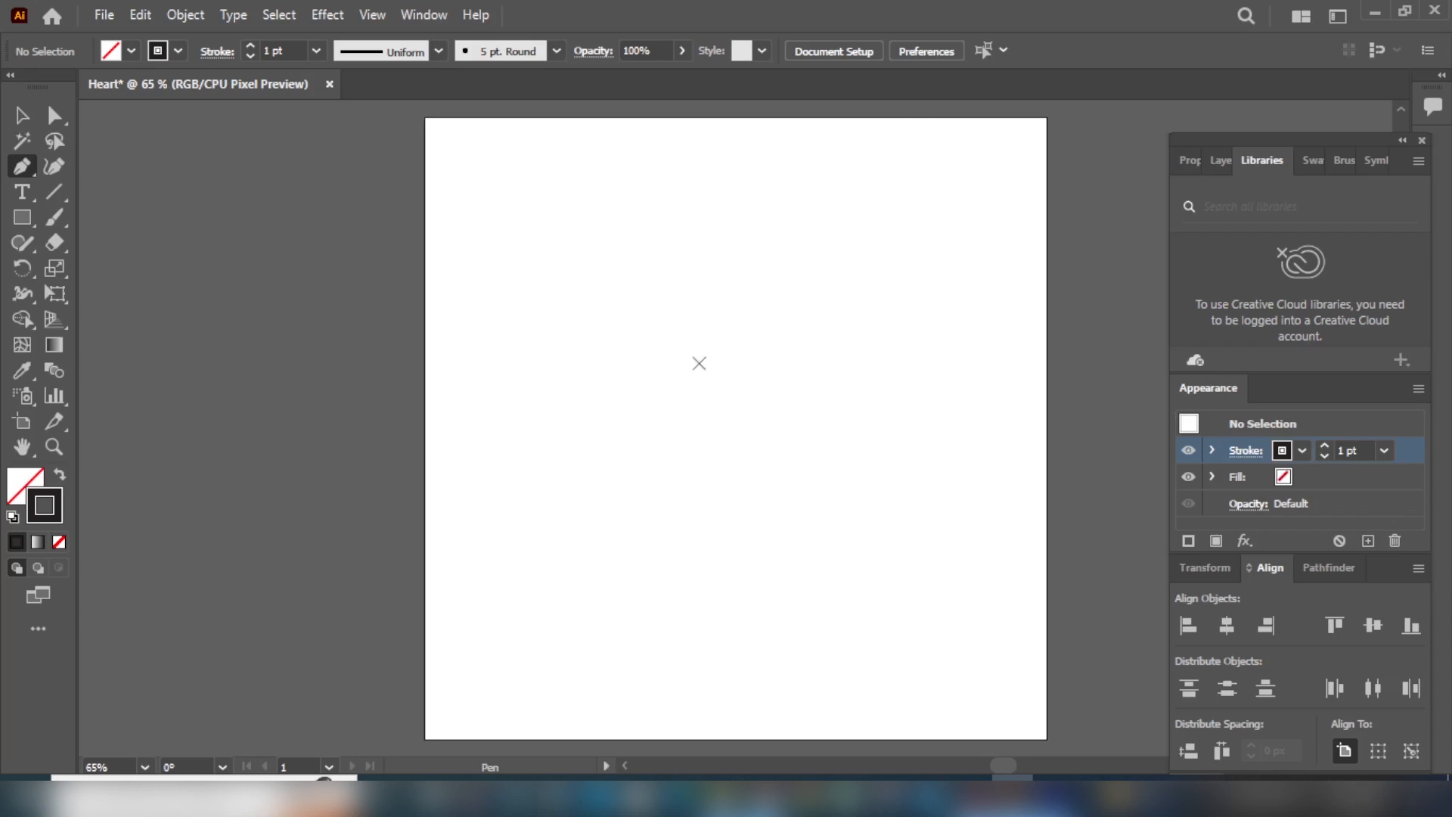
Draw the heart's left half as an open Pen path, curving through about X 294, Y 338 px and ending at about X 471, Y 644 px
click(735, 429)
click(737, 382)
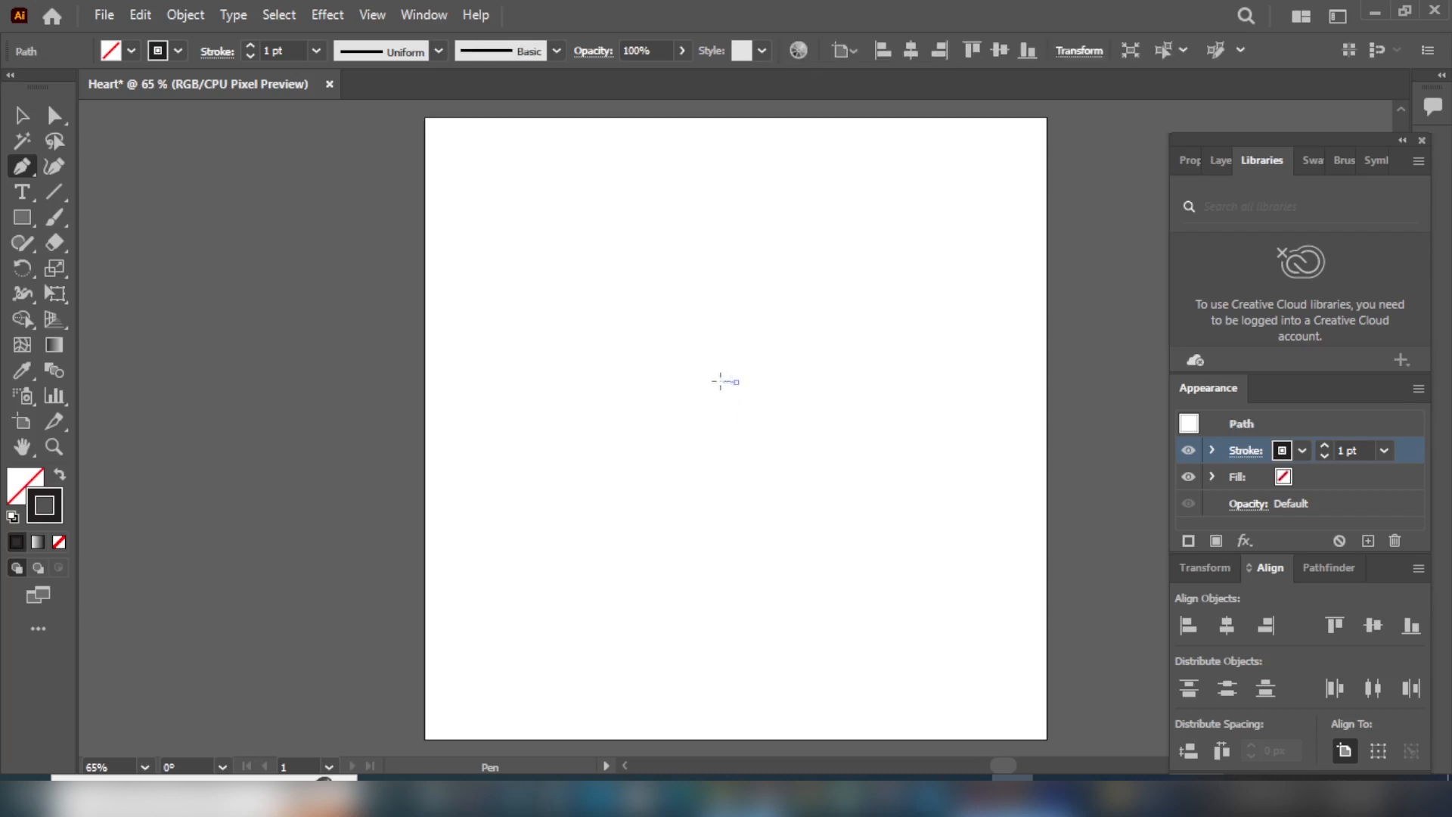
click(628, 351)
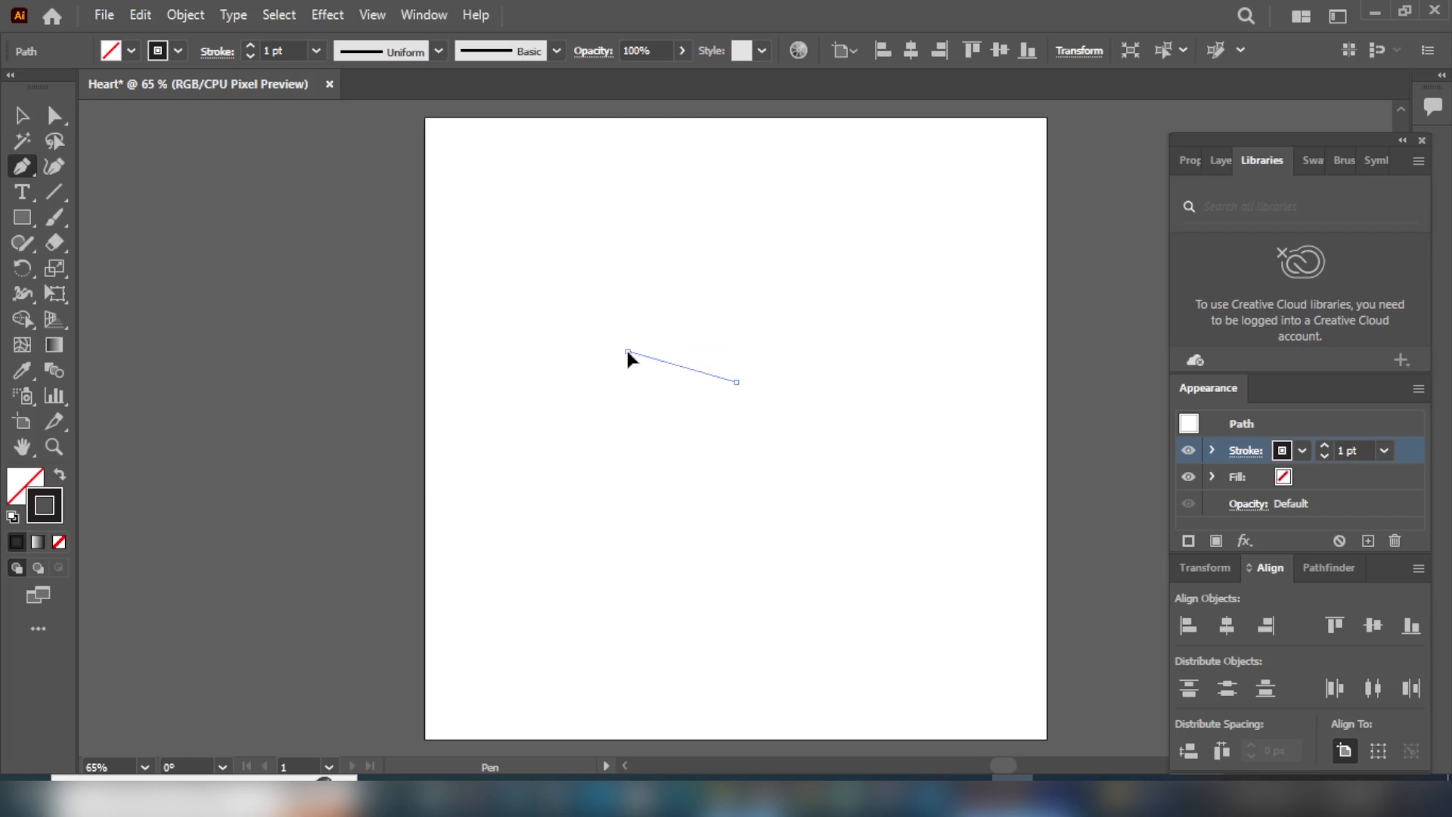
drag(627, 352, 588, 417)
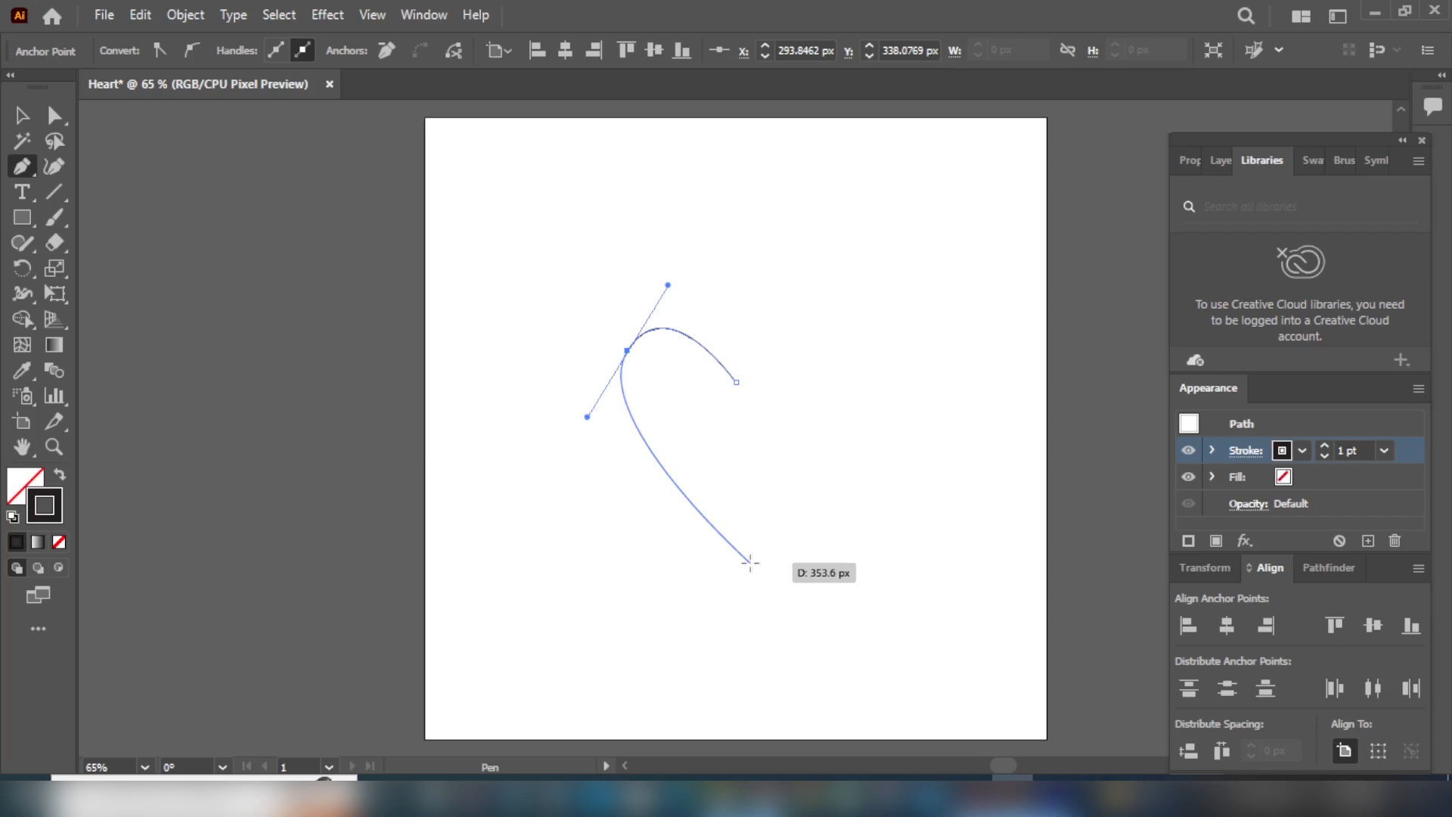
click(750, 561)
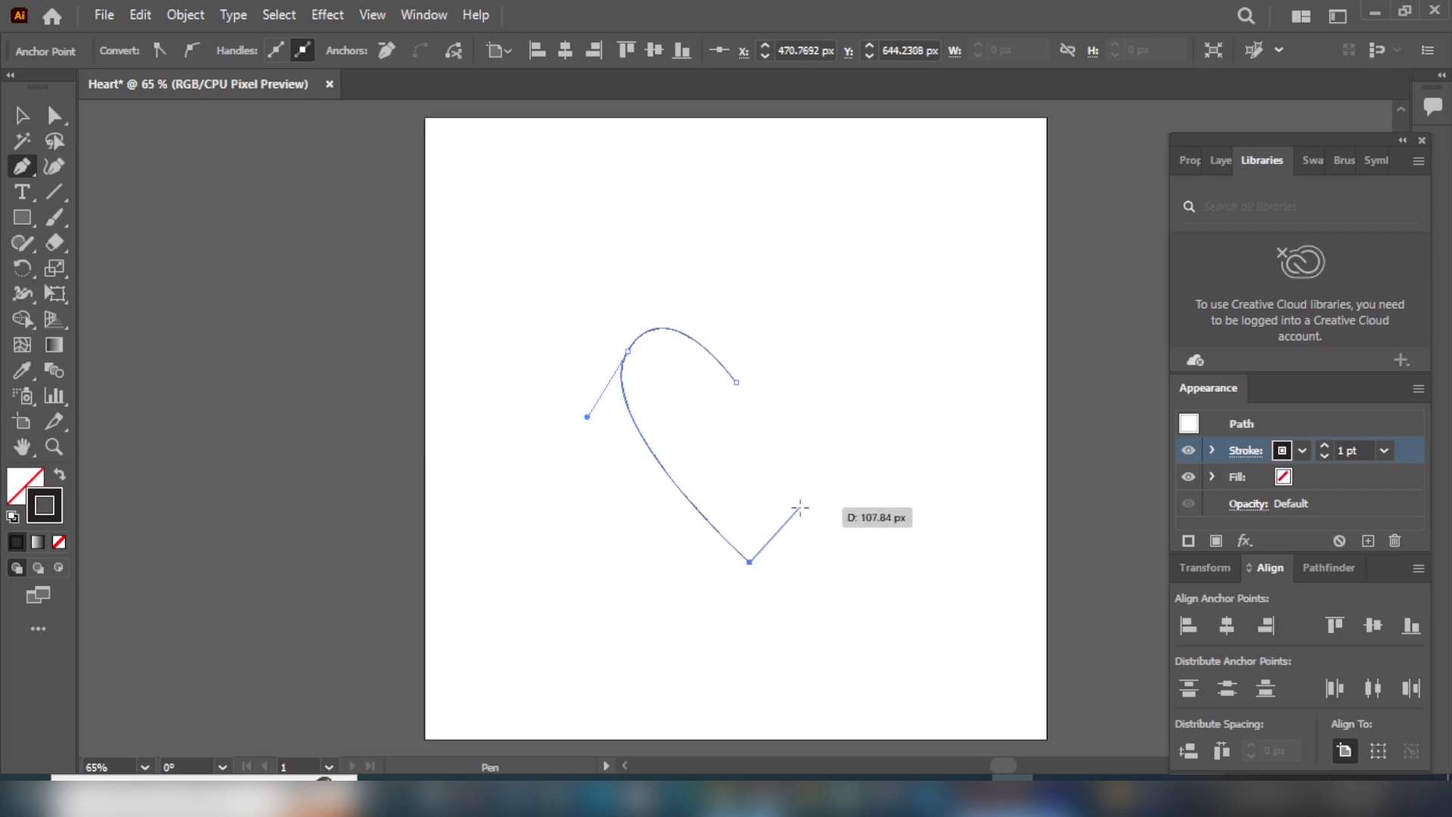
key(Escape)
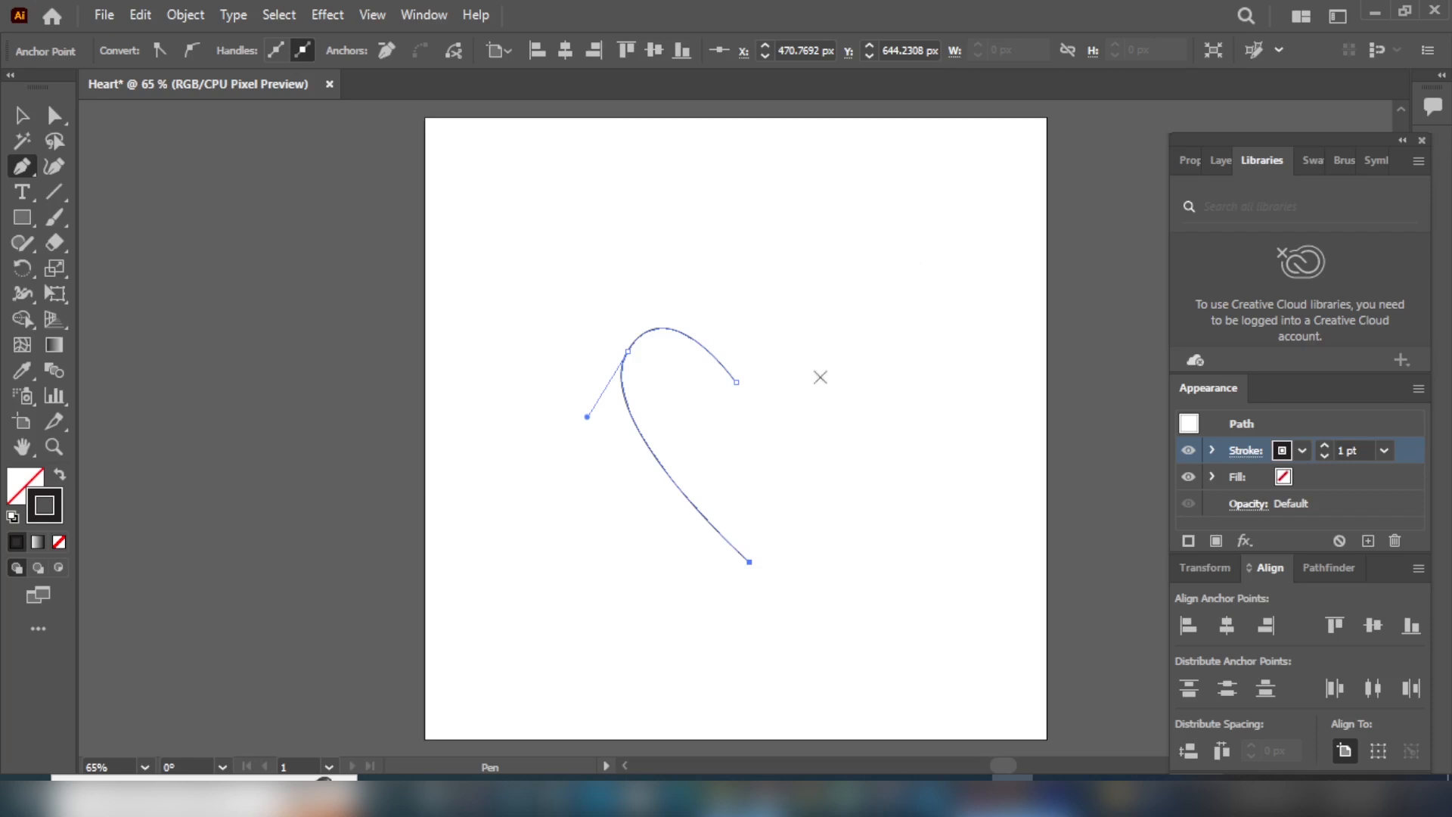
Select the path's upper and lower end points with Direct Selection, average them on the Vertical axis, and check each point
click(56, 118)
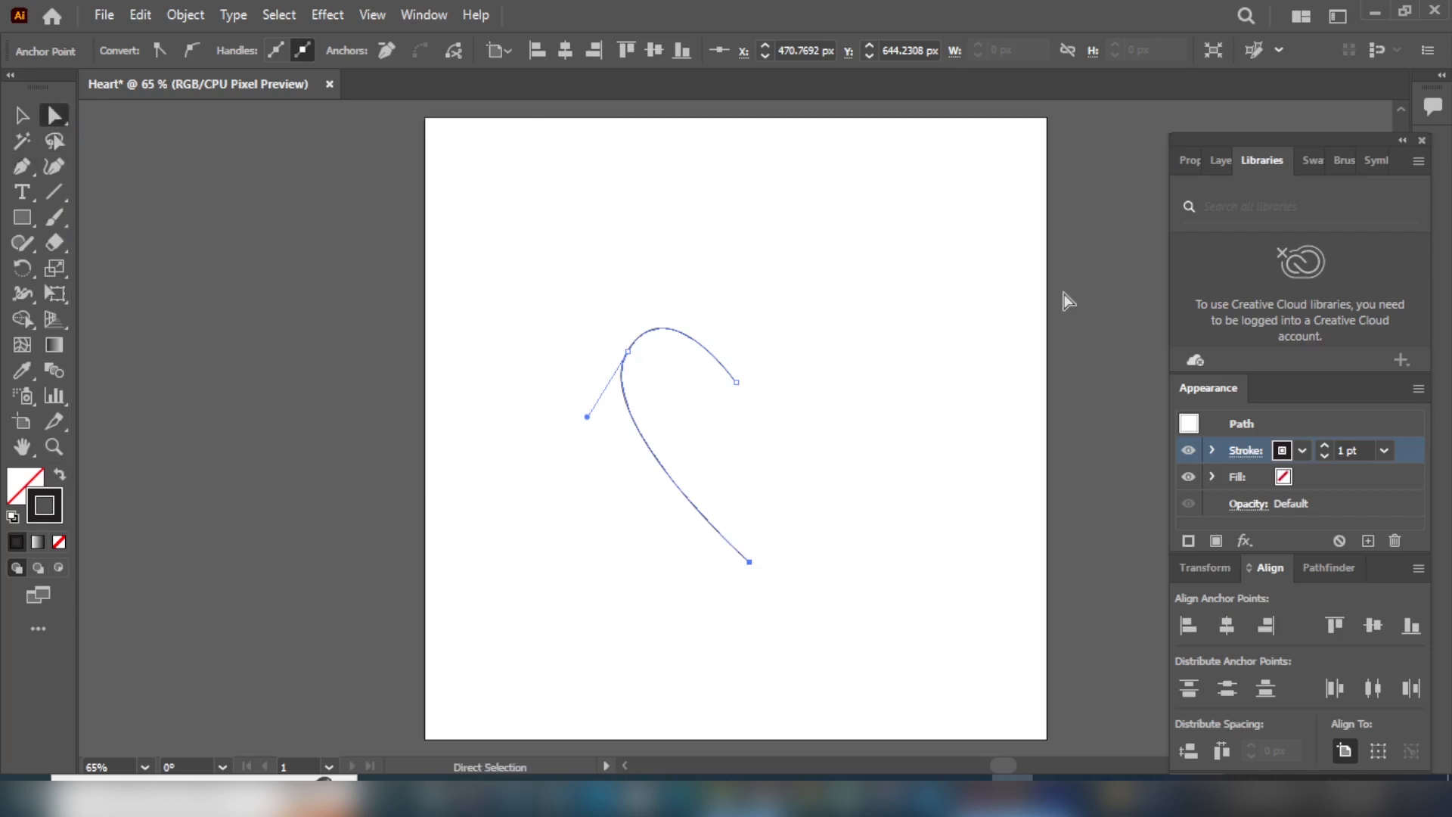
click(737, 386)
click(749, 563)
click(737, 383)
click(750, 564)
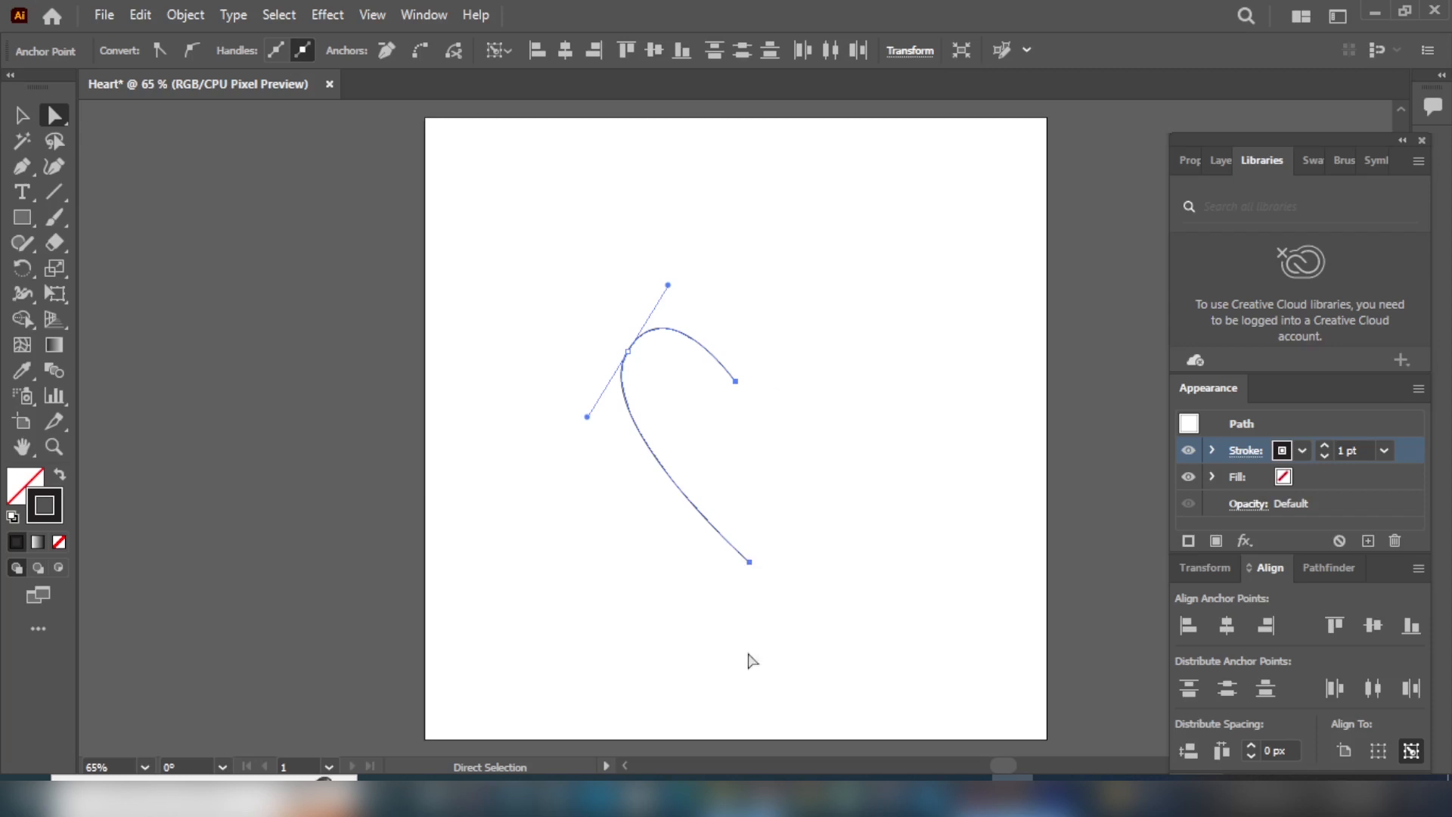
click(181, 15)
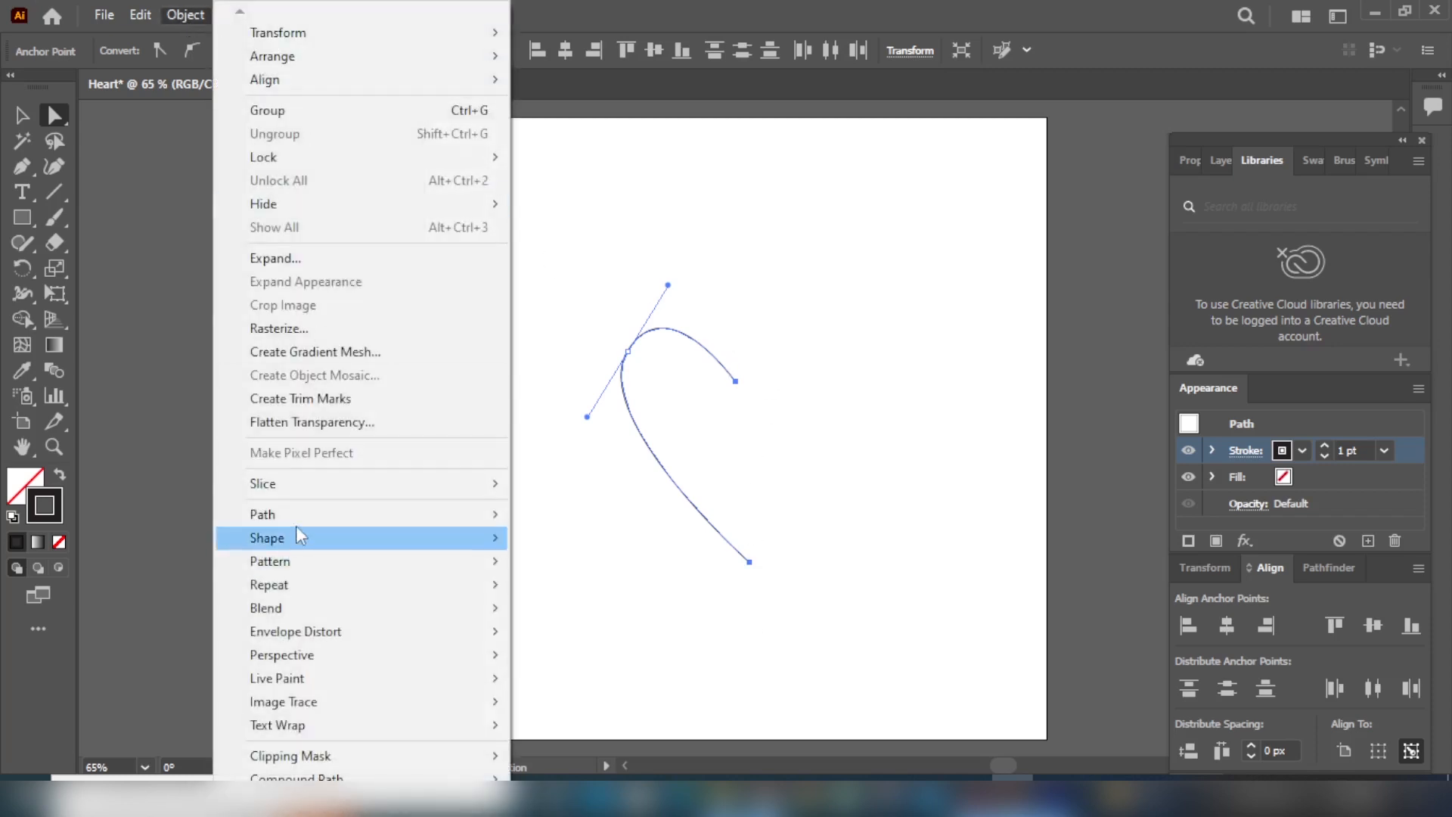
mouse_move(305, 528)
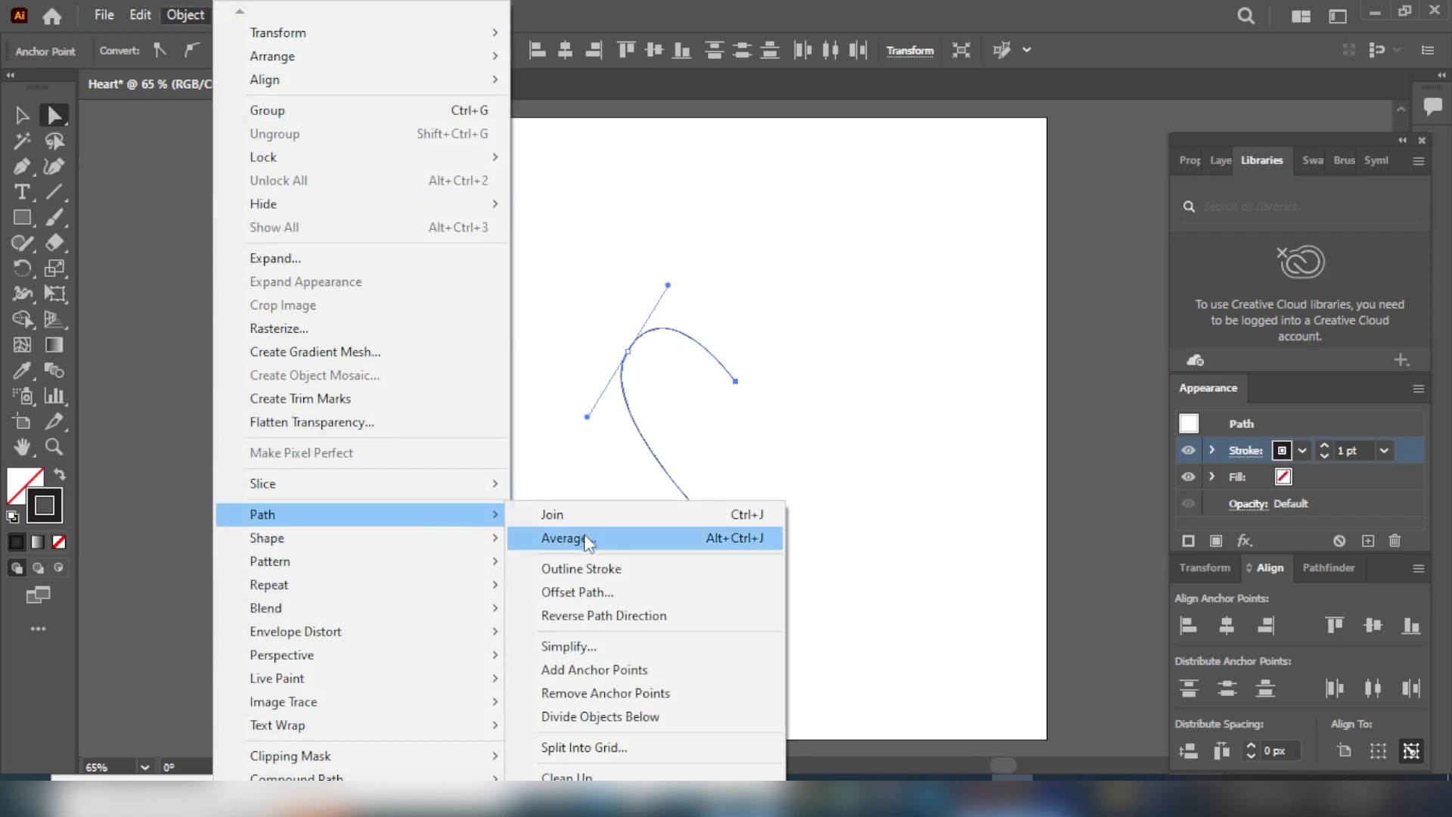
click(760, 539)
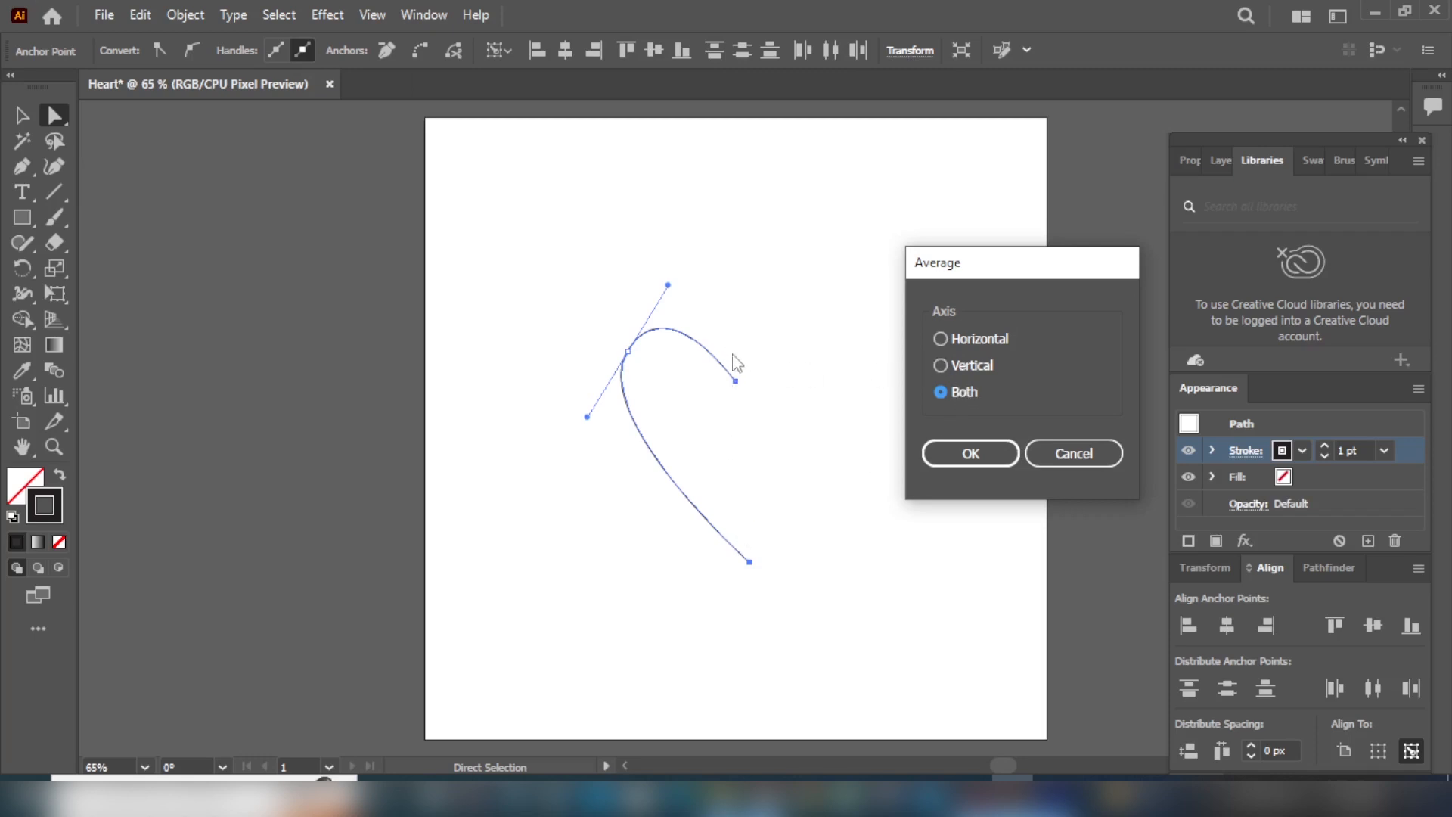
click(972, 369)
click(971, 454)
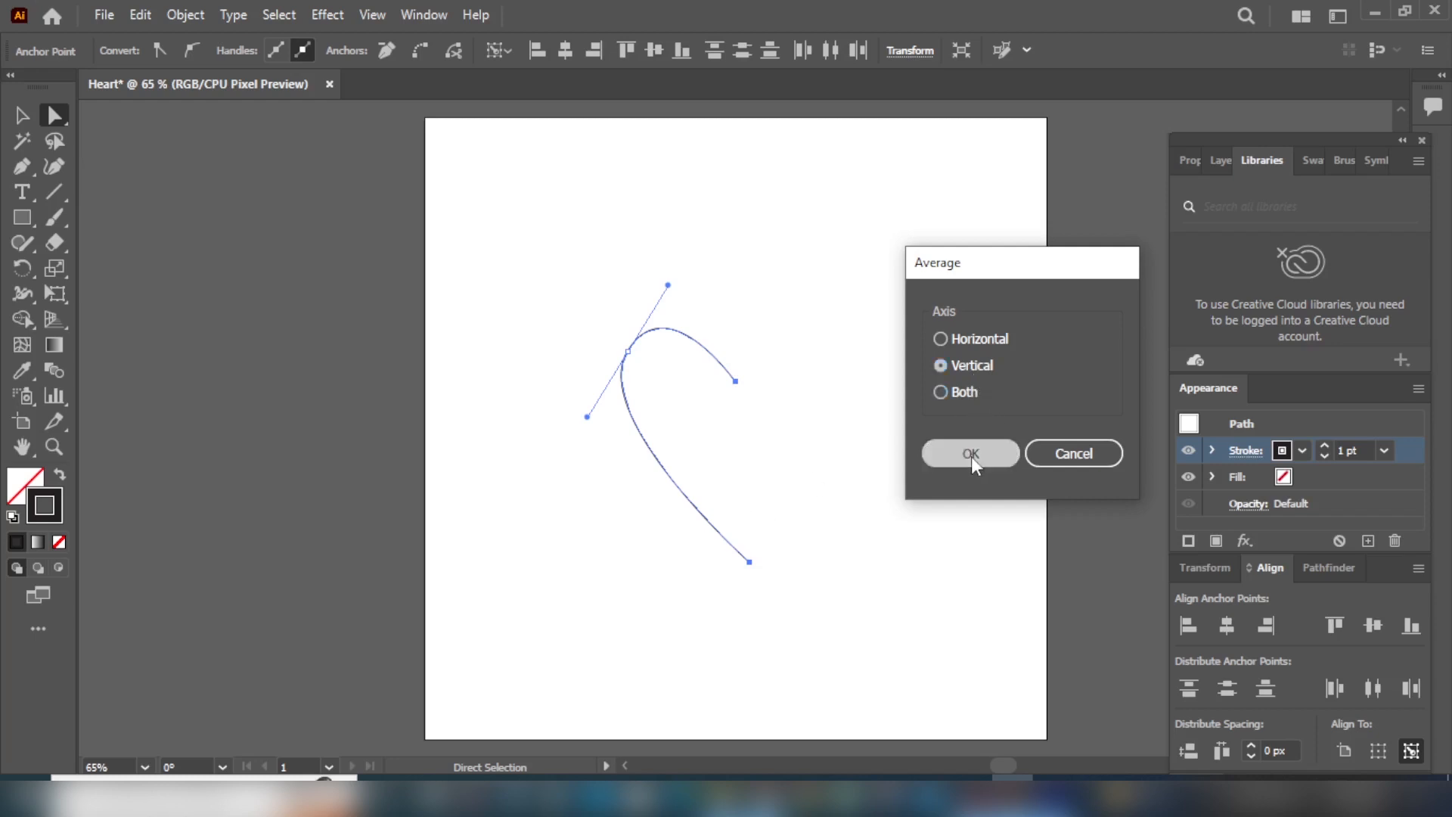
click(742, 382)
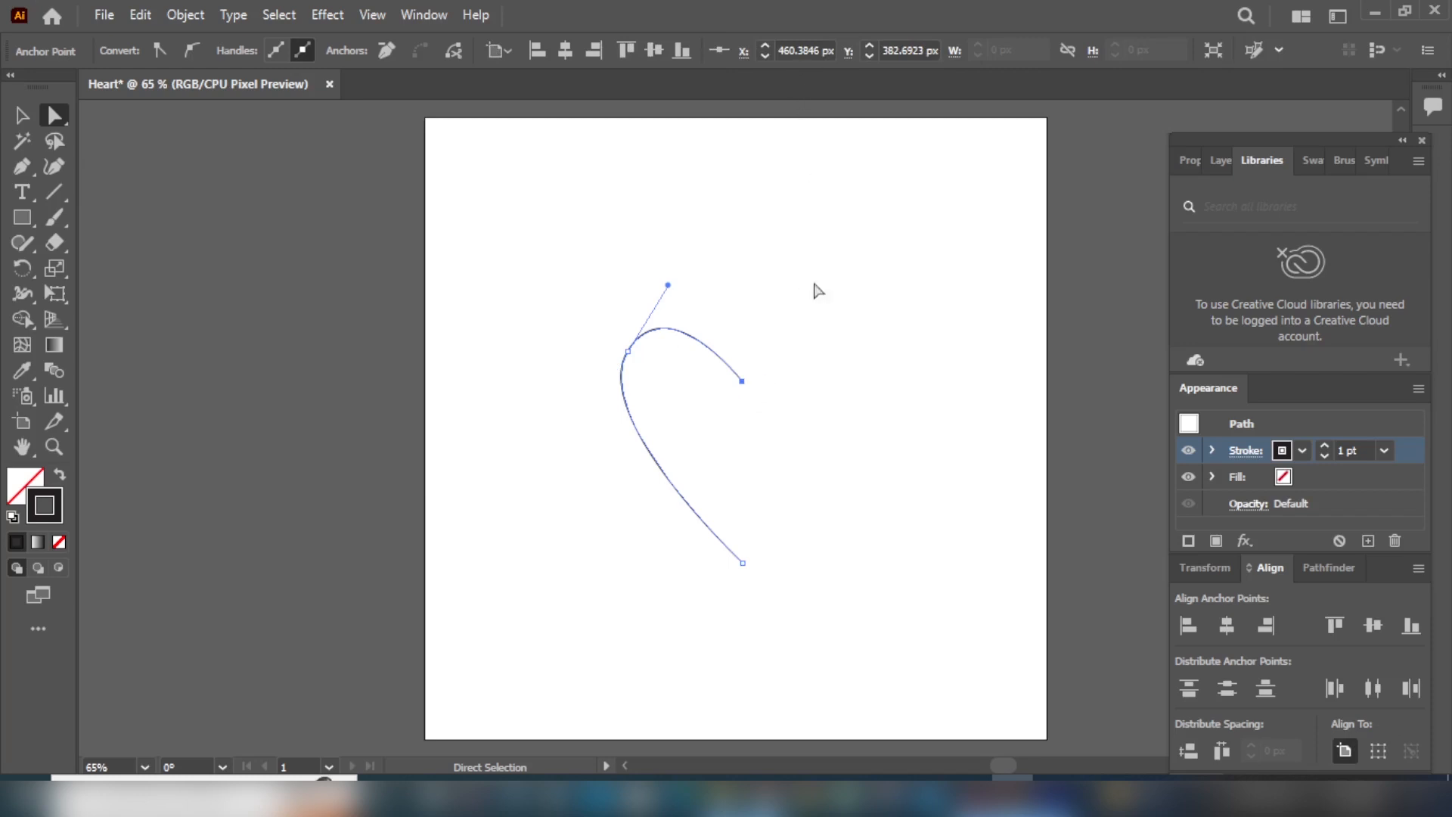
click(743, 562)
Select the whole half-heart path and create a reflected copy of it across the Vertical axis
click(21, 117)
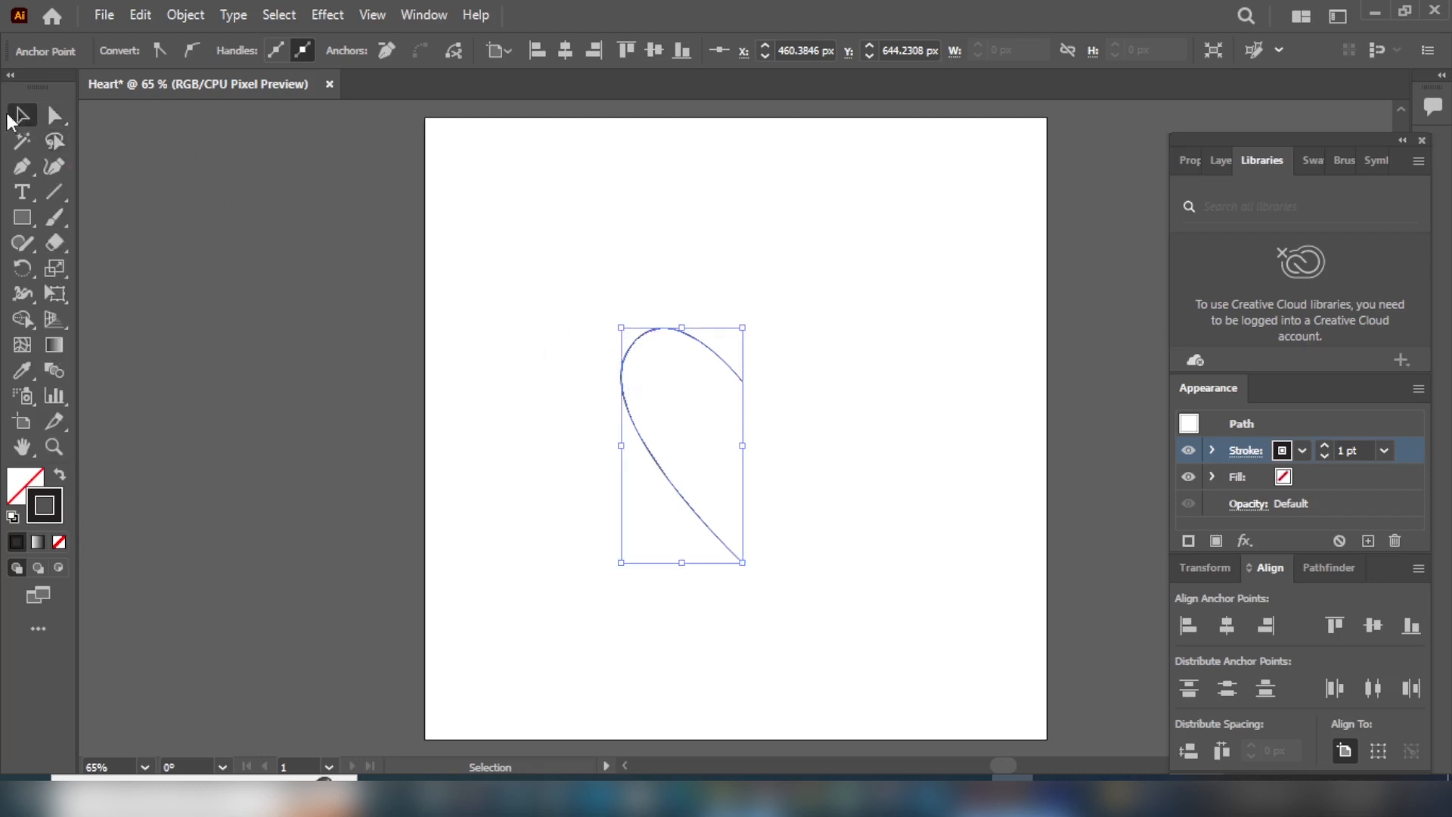
drag(554, 280, 794, 611)
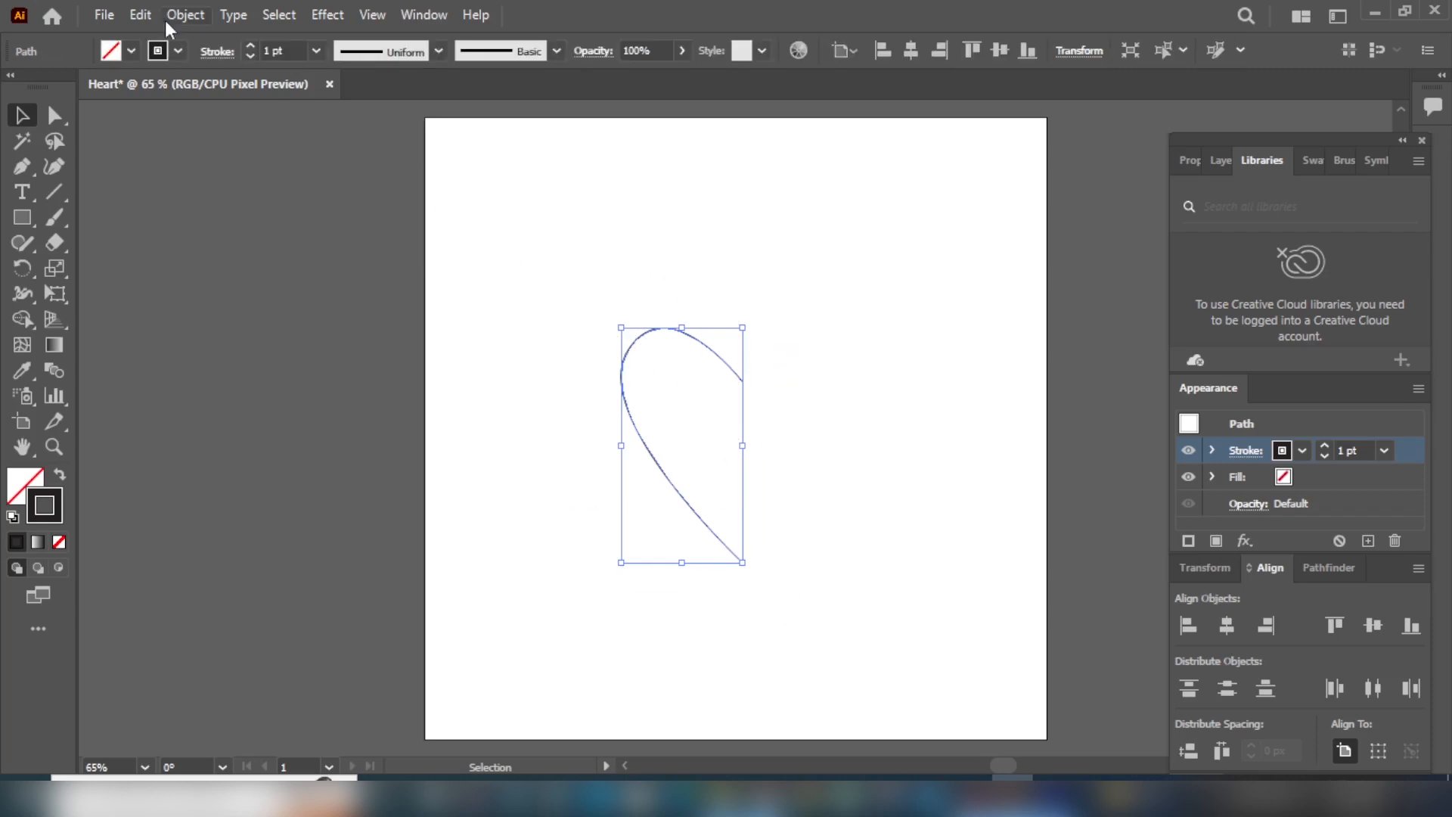
click(194, 12)
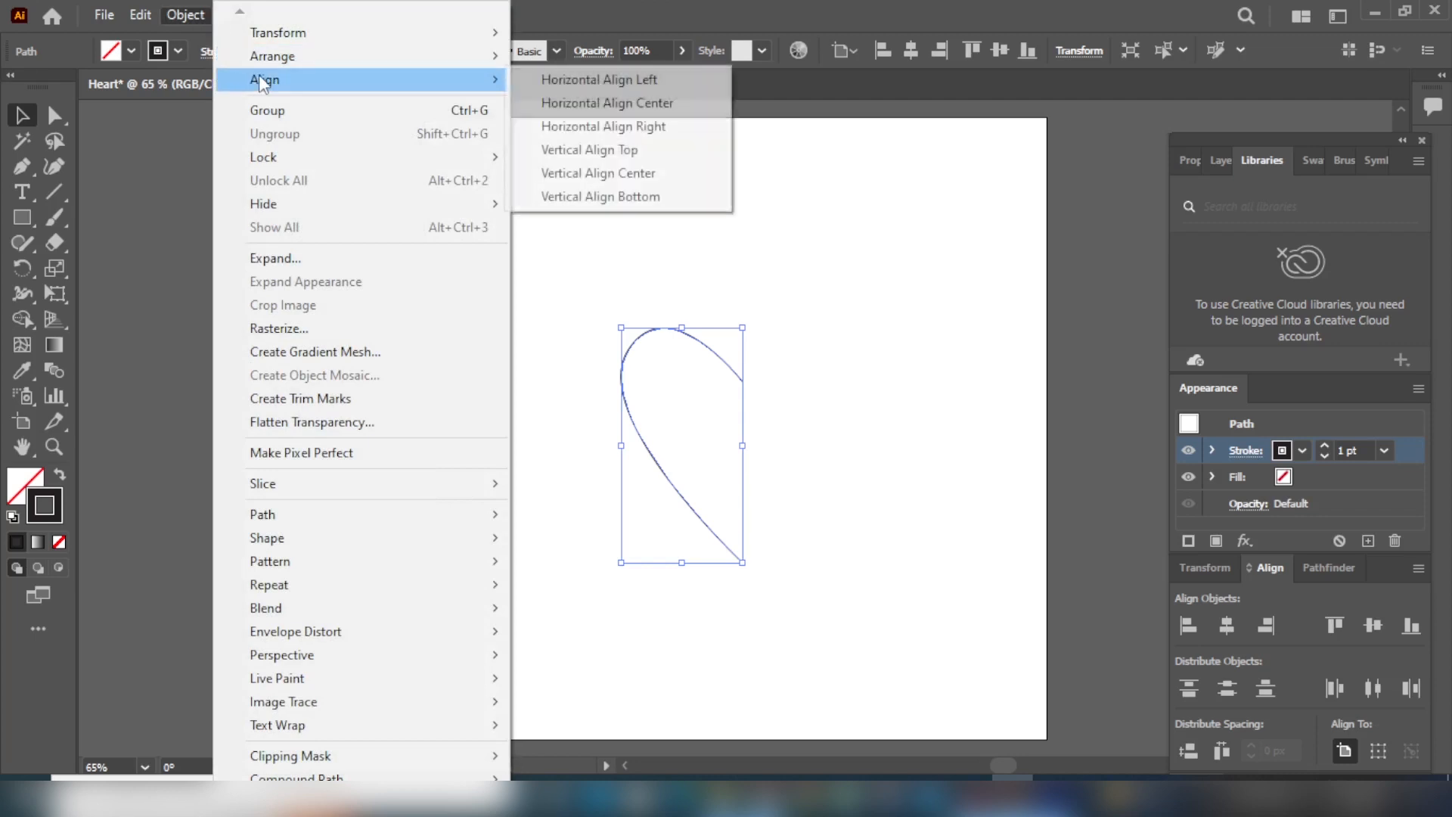
mouse_move(283, 36)
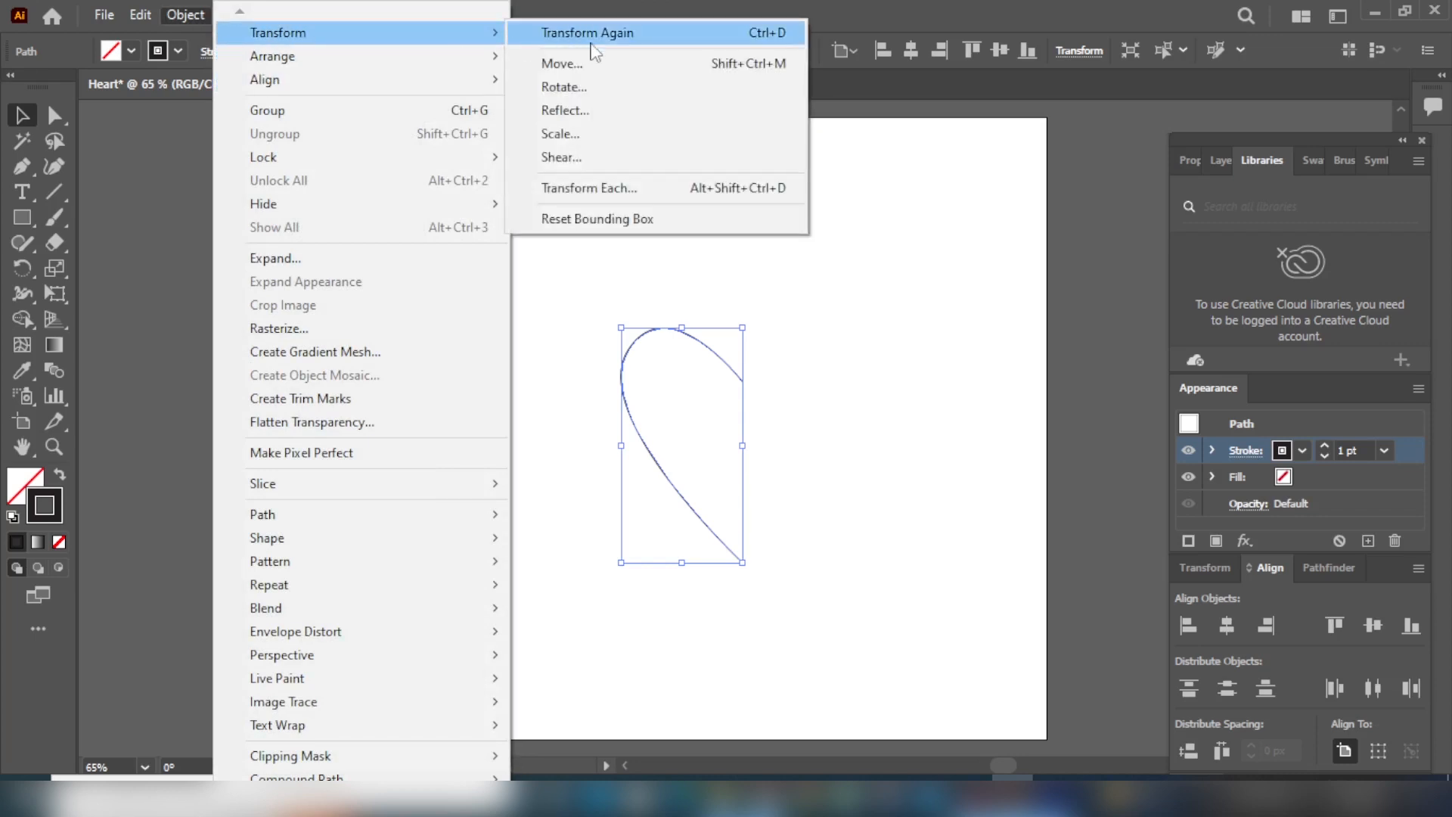
click(605, 110)
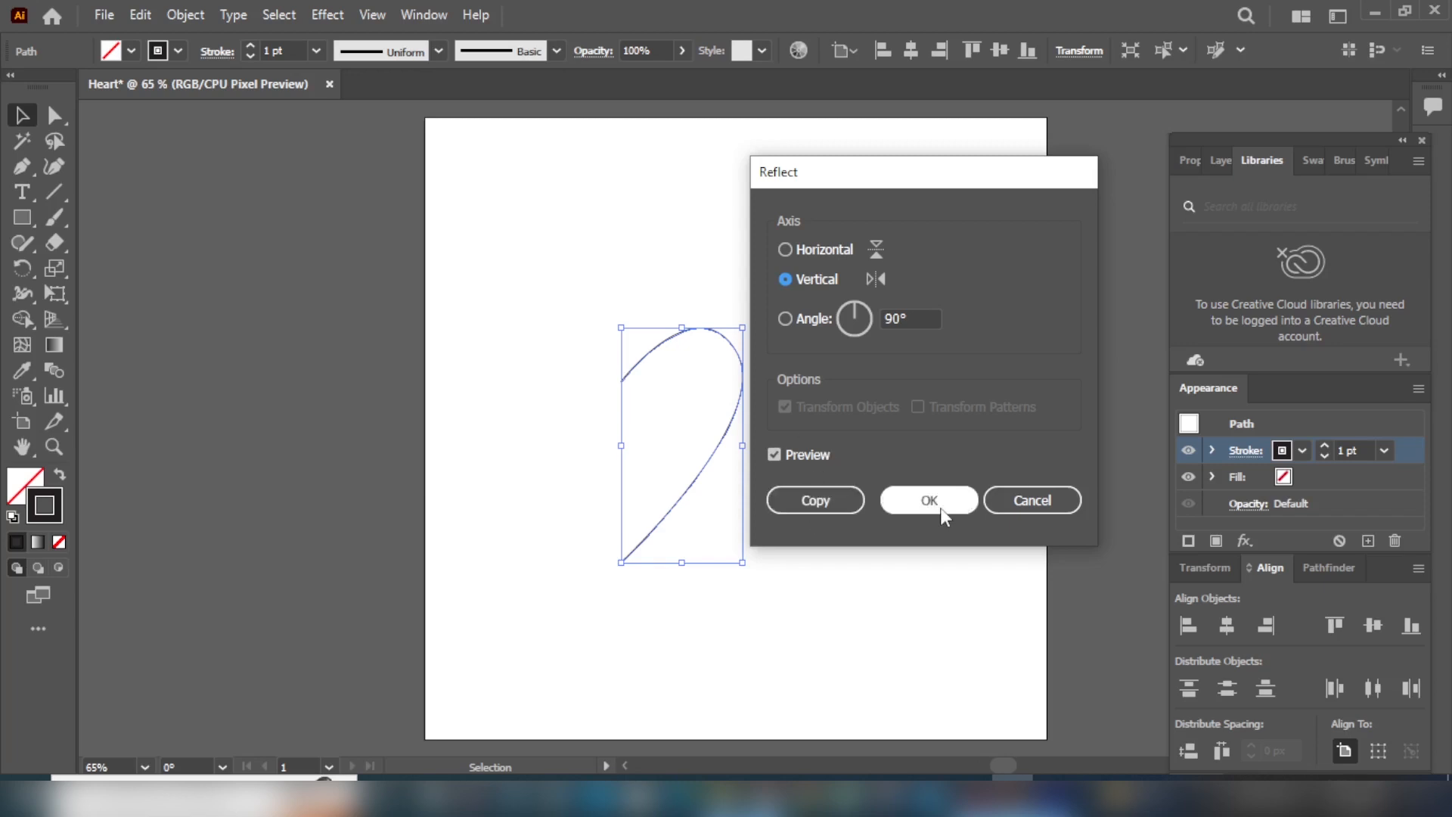
click(824, 502)
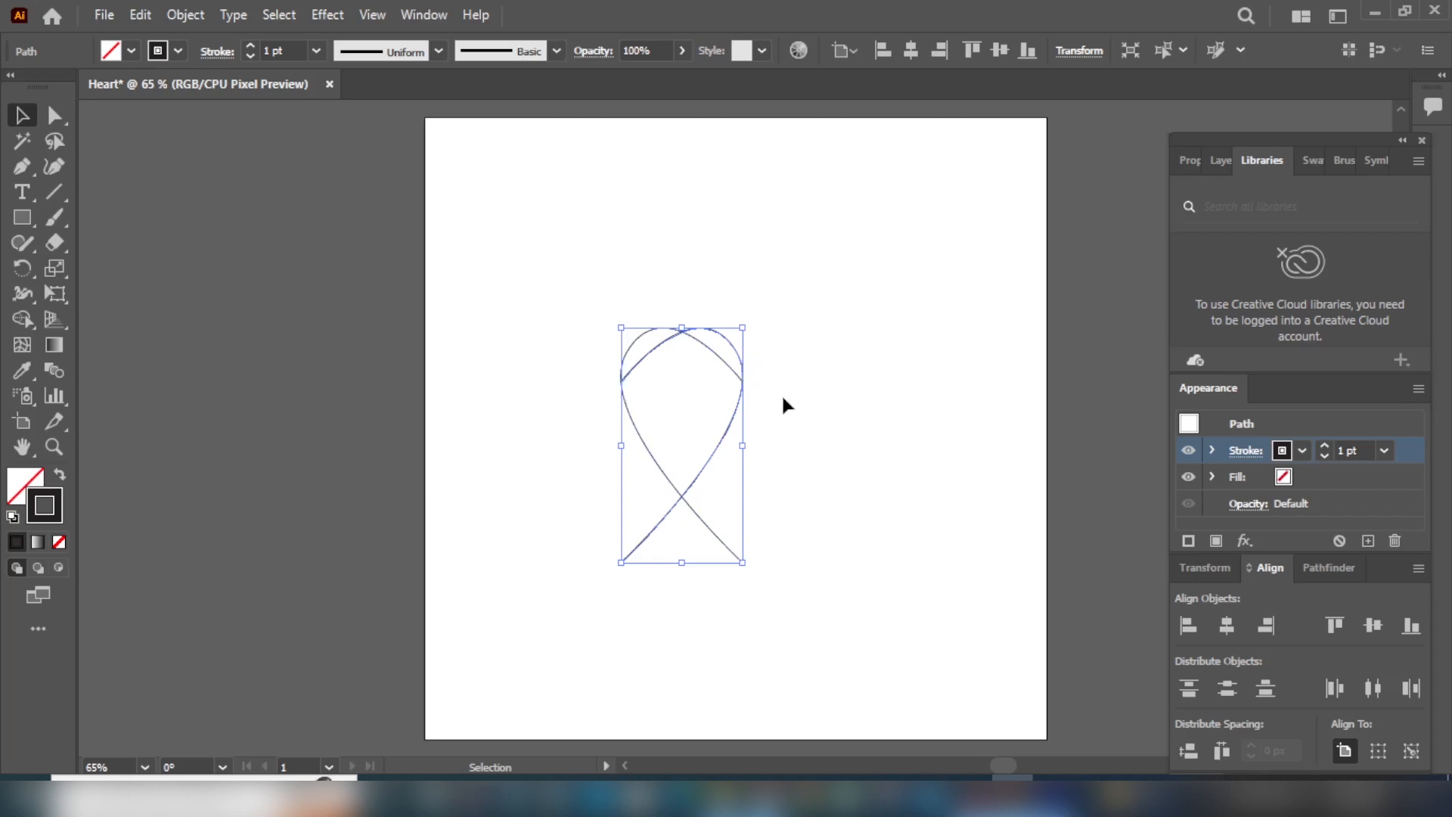
Move the reflected copy horizontally to the right side of the original, leaving a small gap between the two halves
click(800, 416)
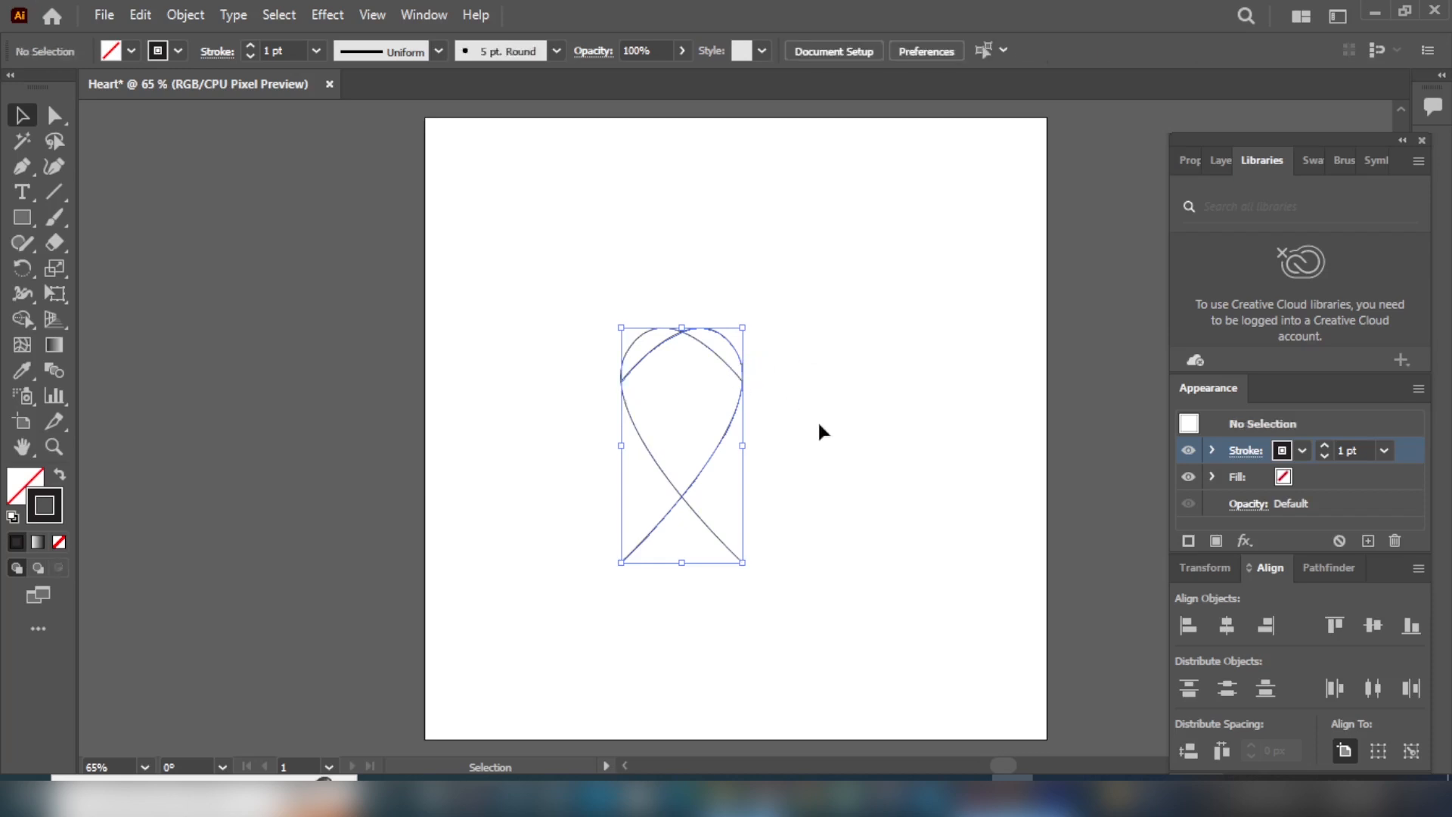
click(651, 530)
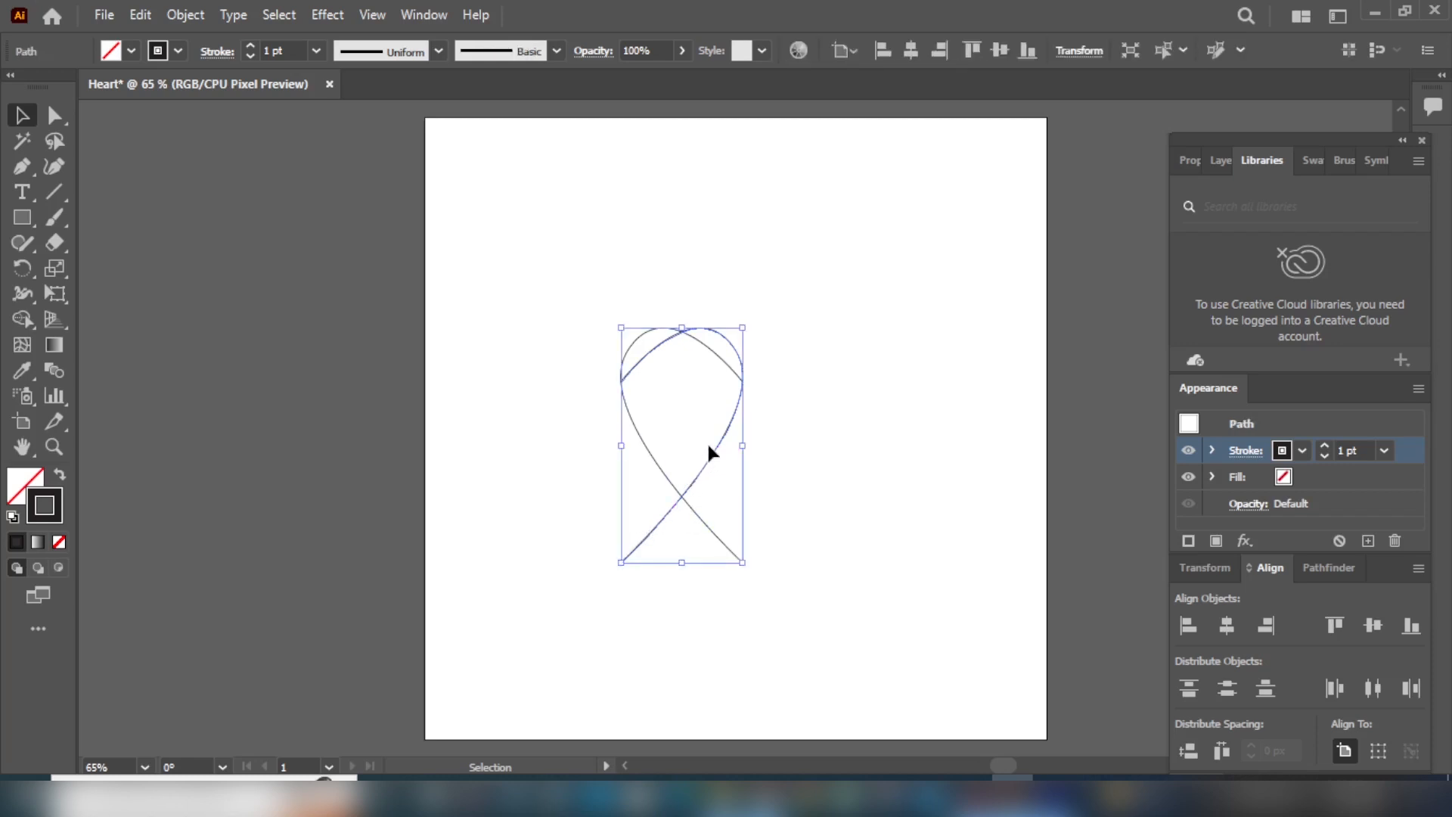
drag(694, 422, 854, 463)
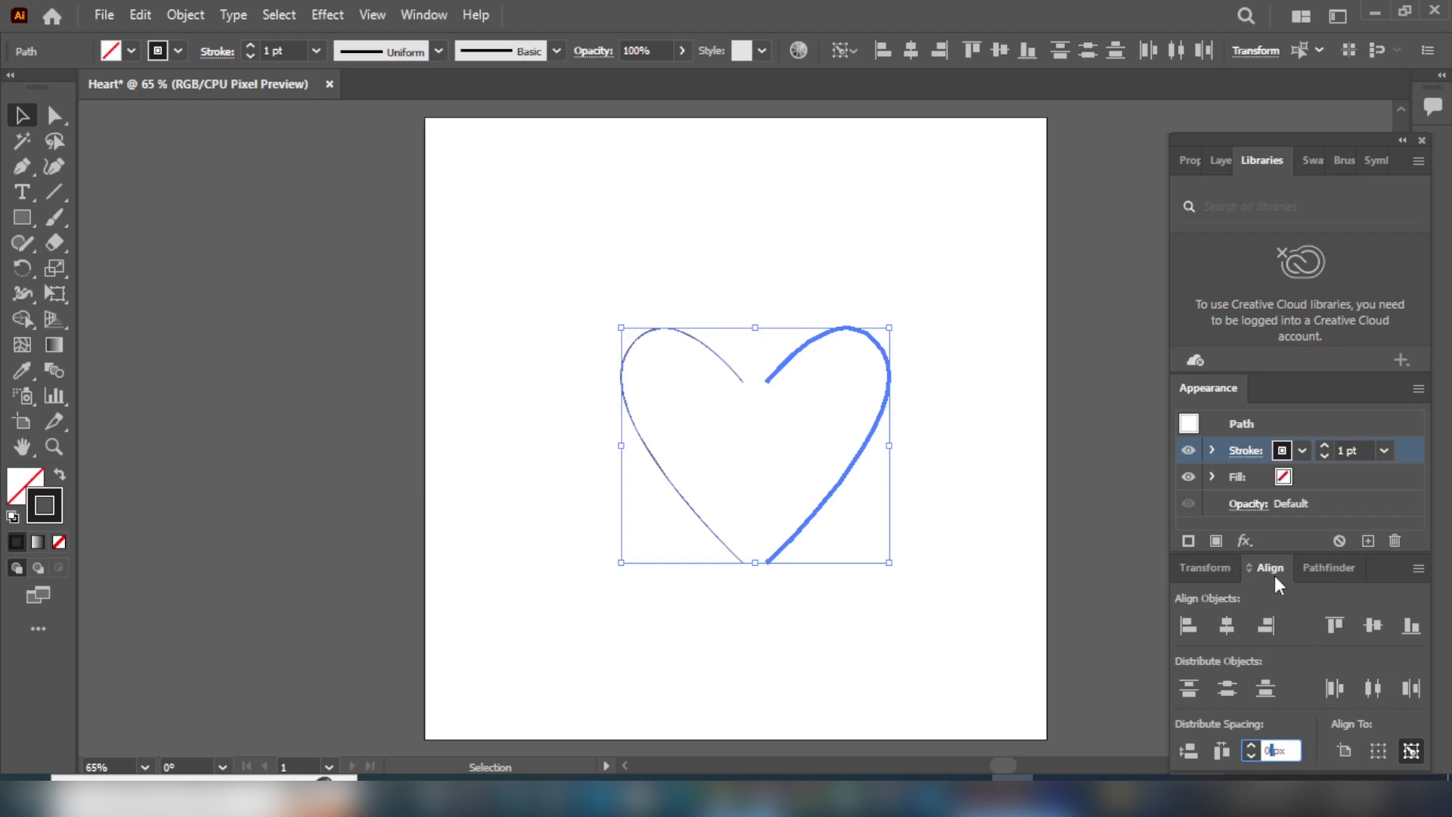
Try distributing both halves horizontally with 0 px spacing using the right half as key object, and undo it
click(1413, 754)
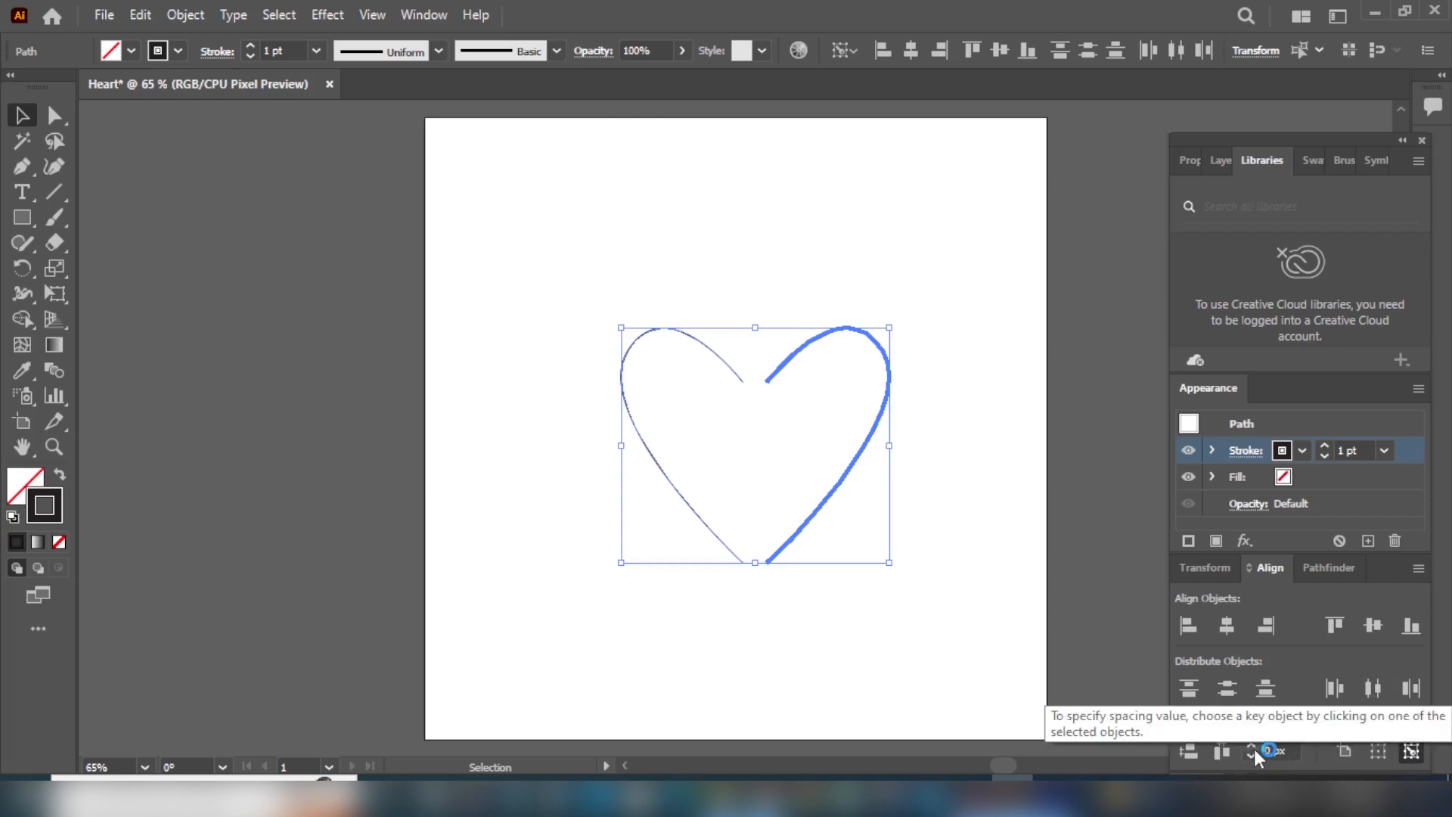
click(1277, 751)
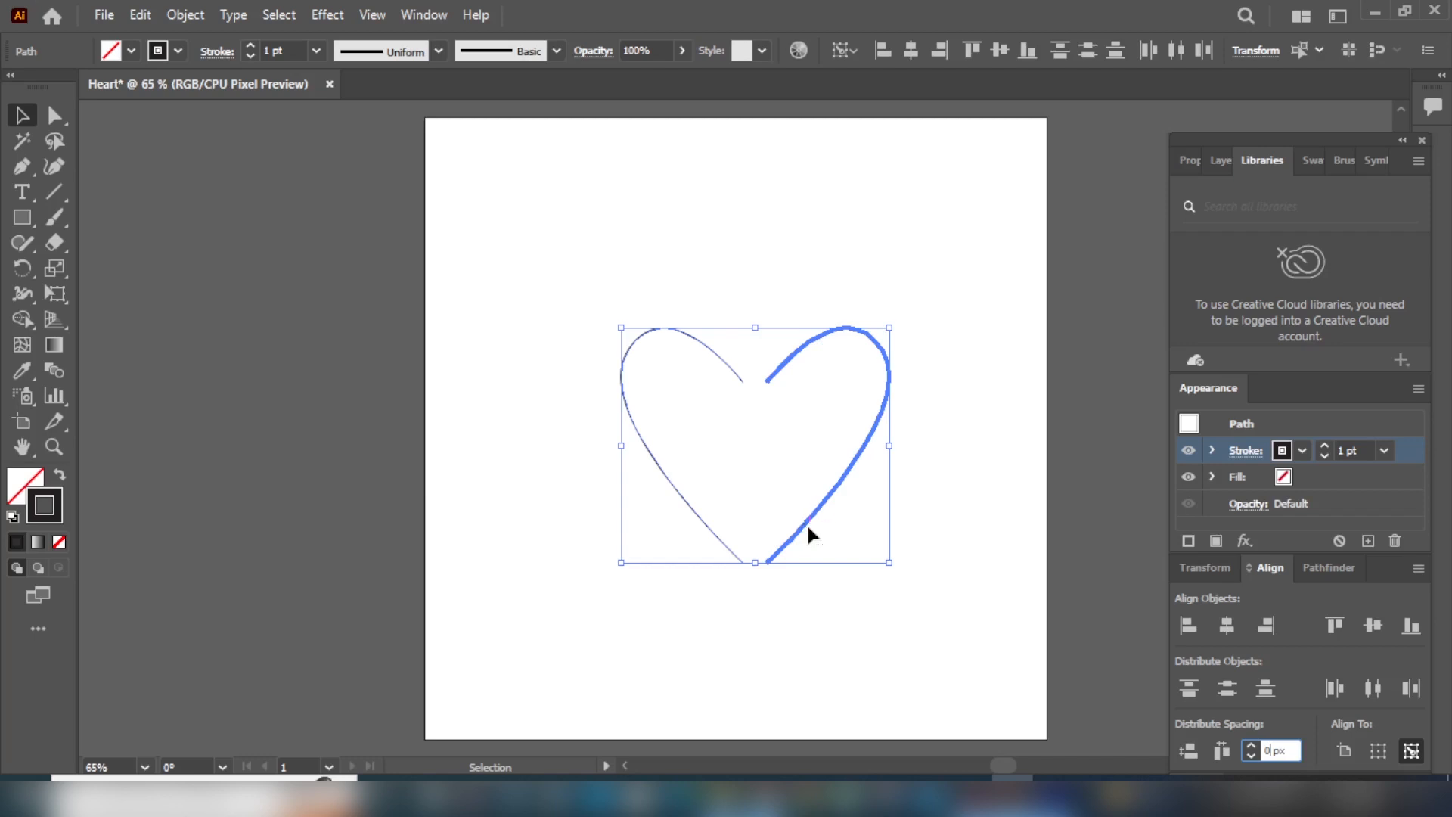
click(1223, 752)
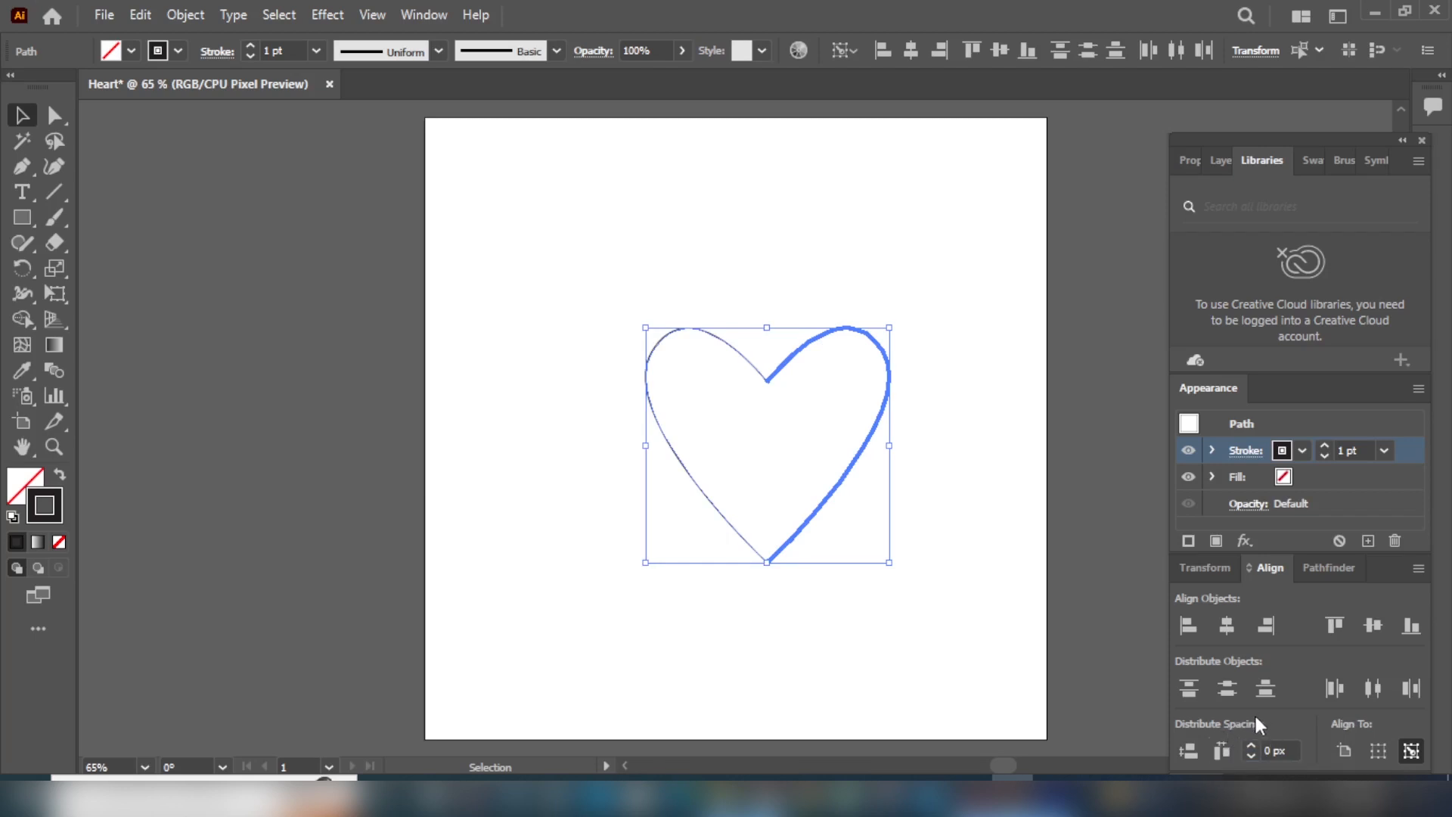
key(ctrl+z)
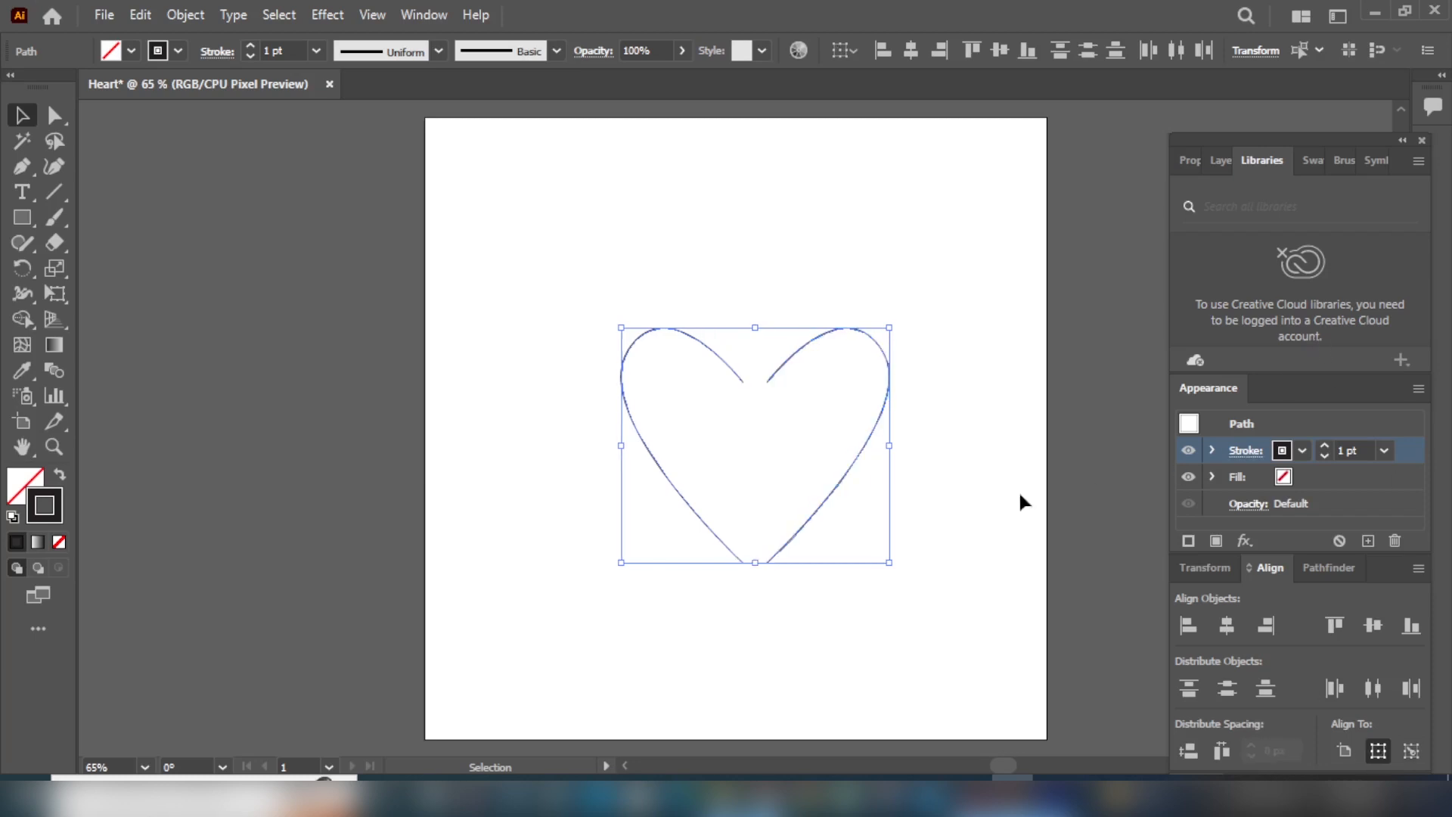
Make the left half the key object and distribute the two halves horizontally with 0 px spacing so they meet
click(709, 523)
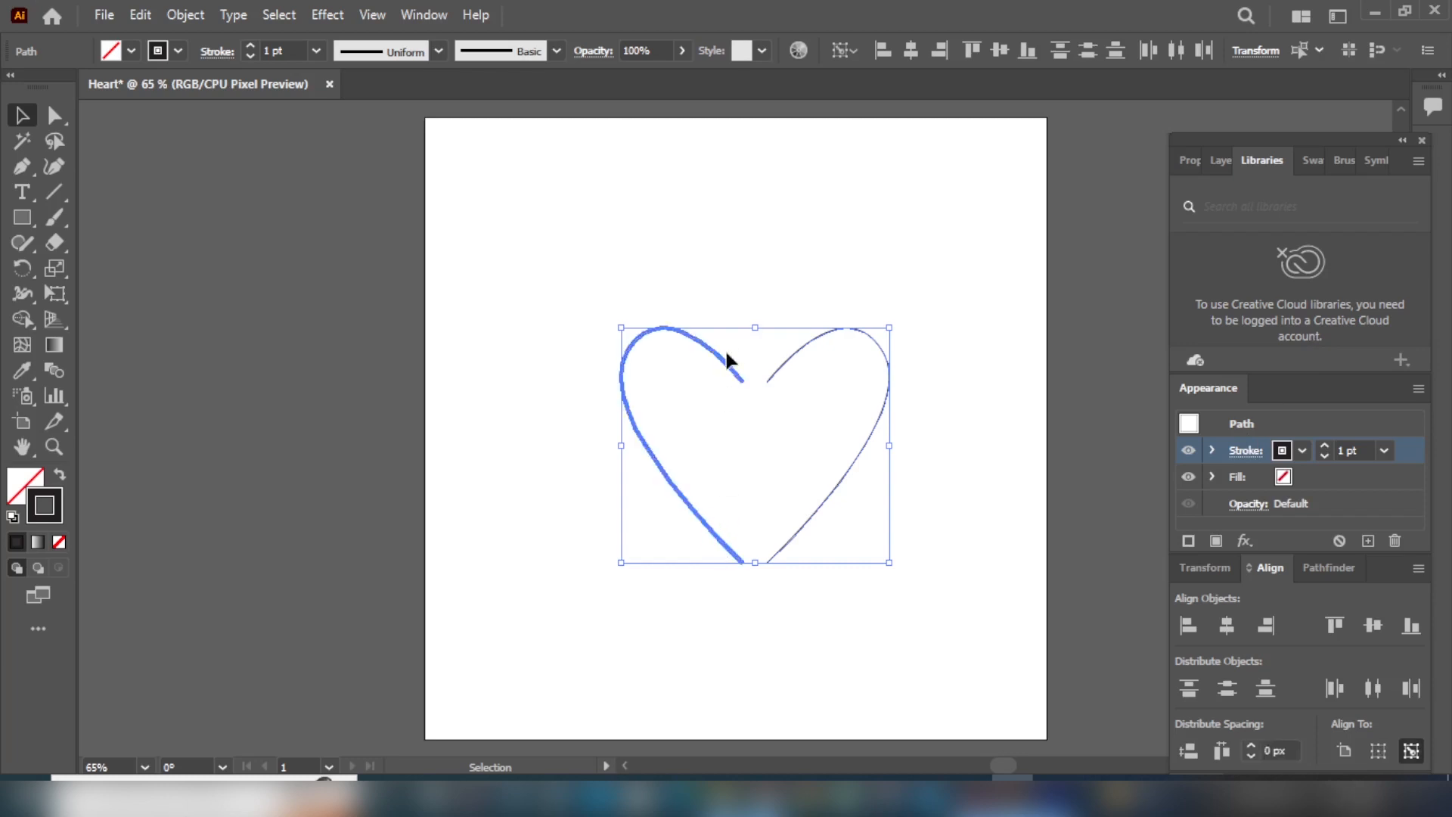
click(1218, 753)
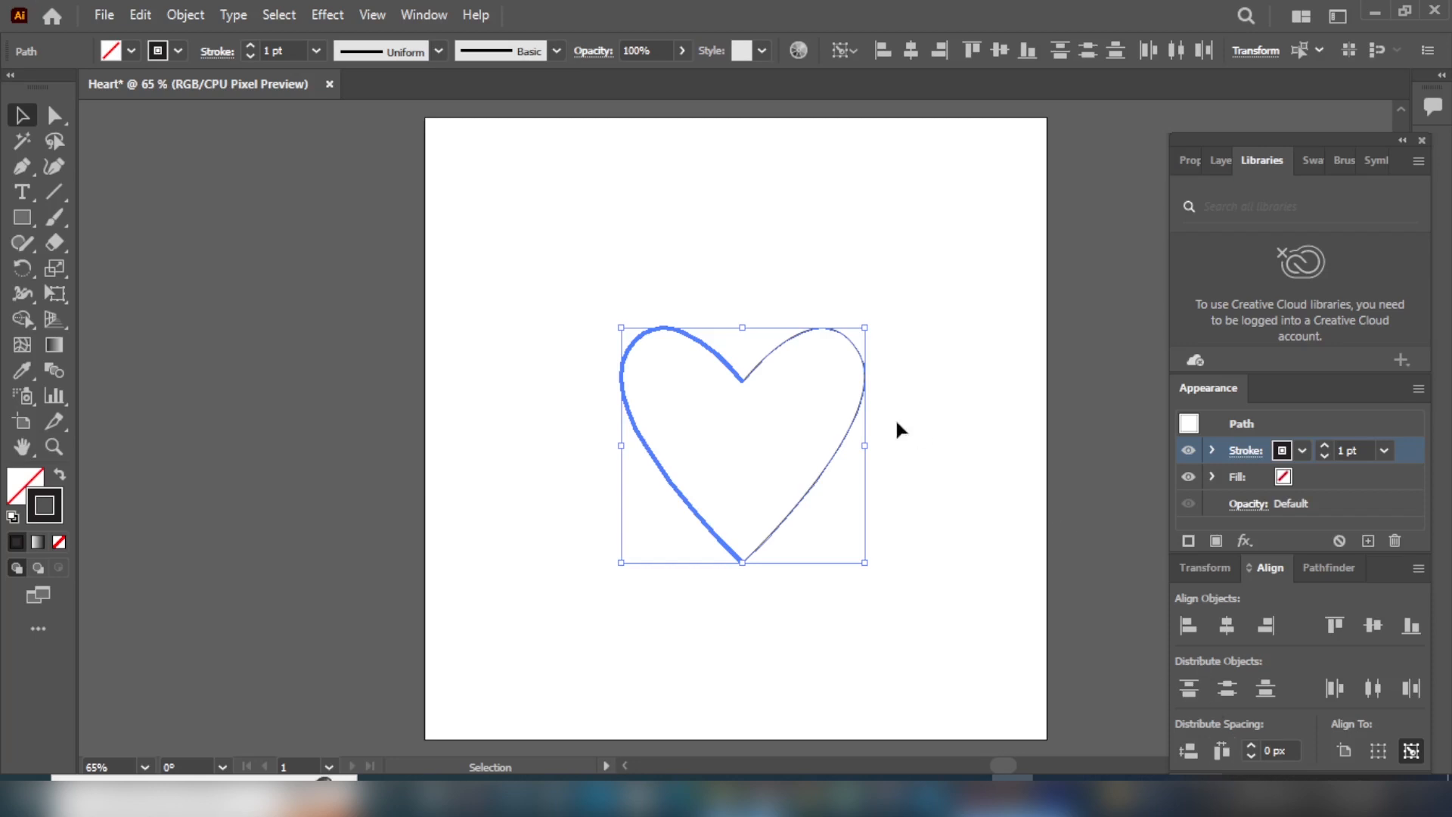
Join the two heart halves into a single path and deselect it
click(183, 15)
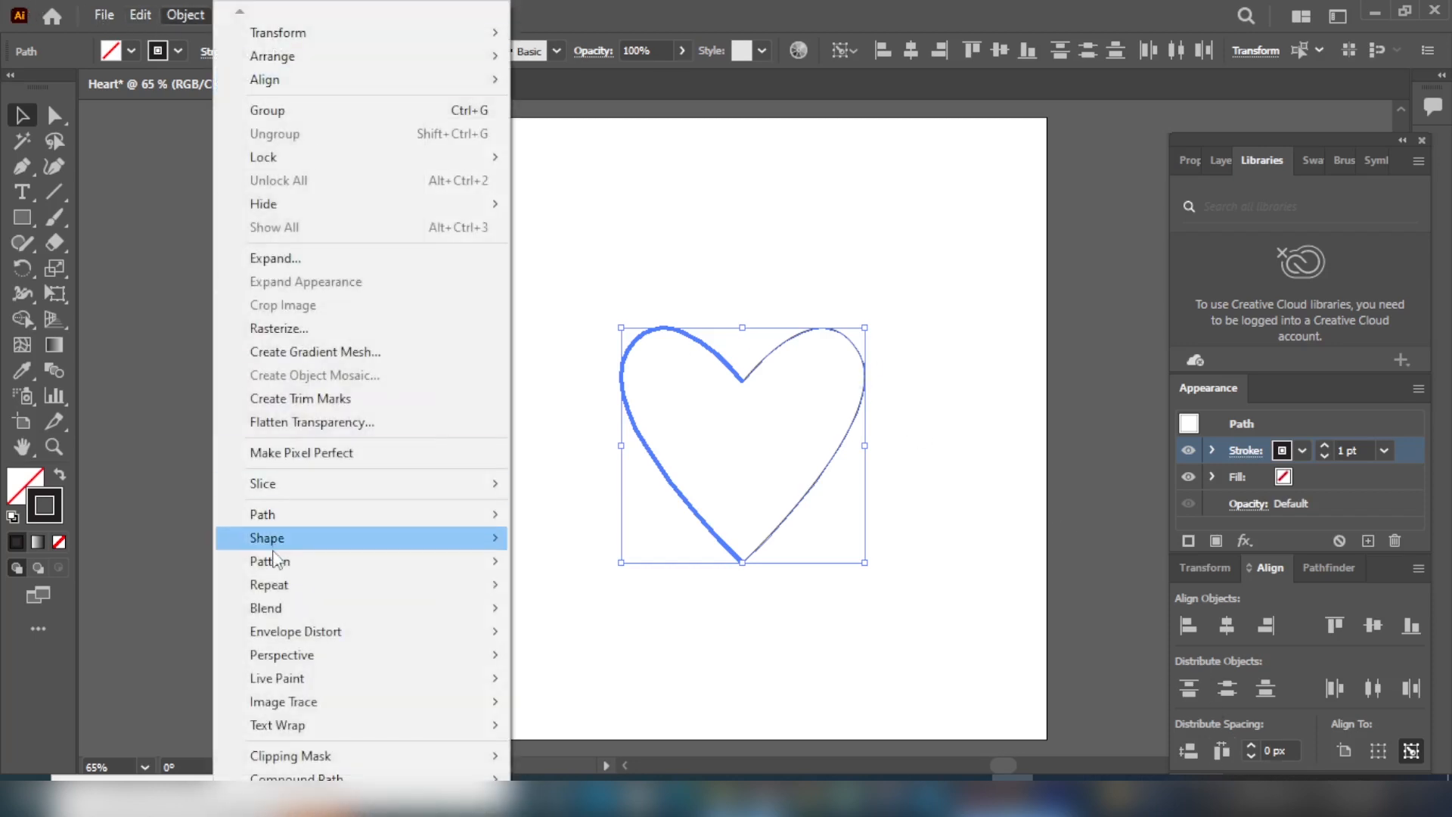
mouse_move(333, 519)
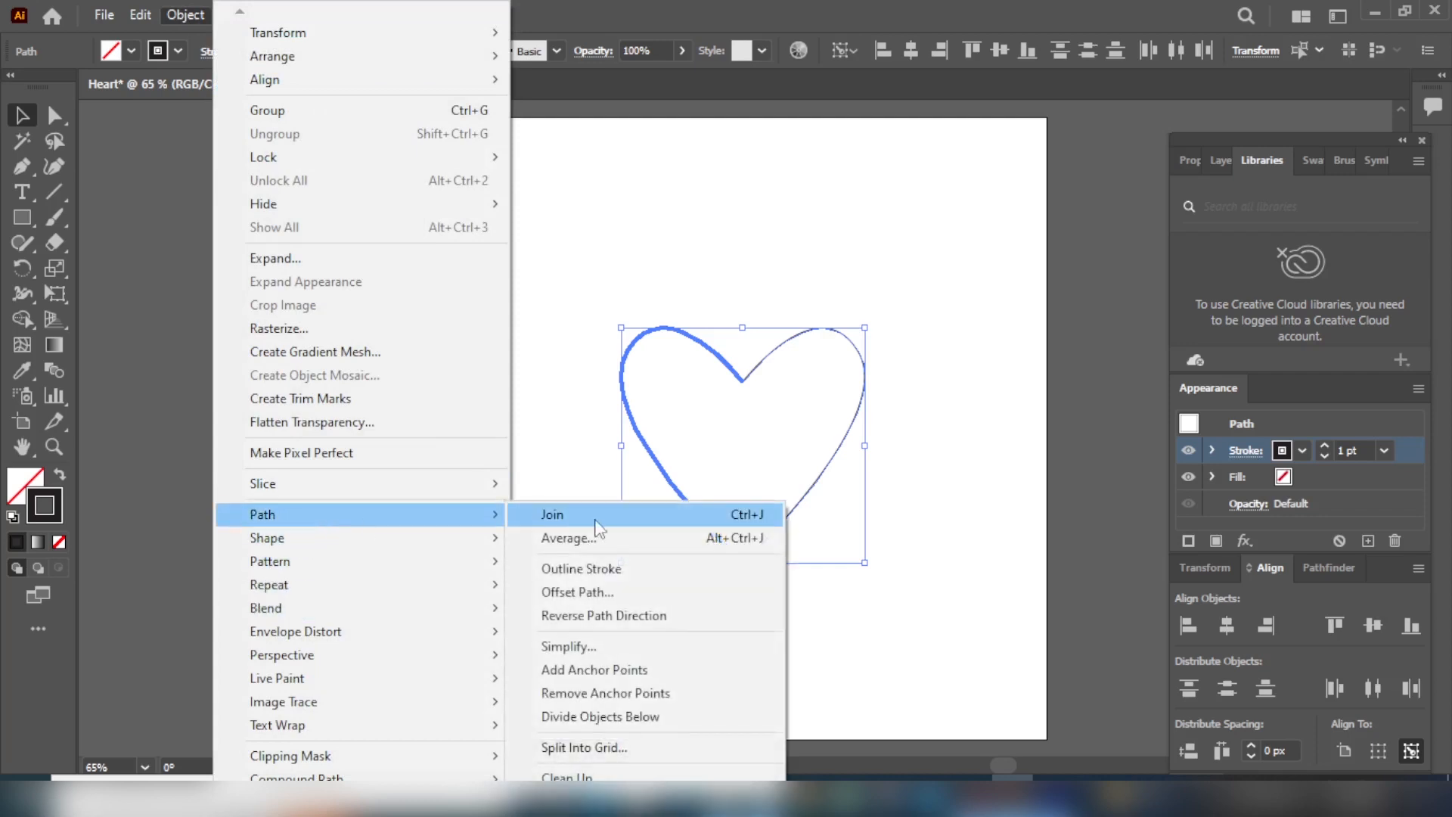
click(596, 517)
click(758, 604)
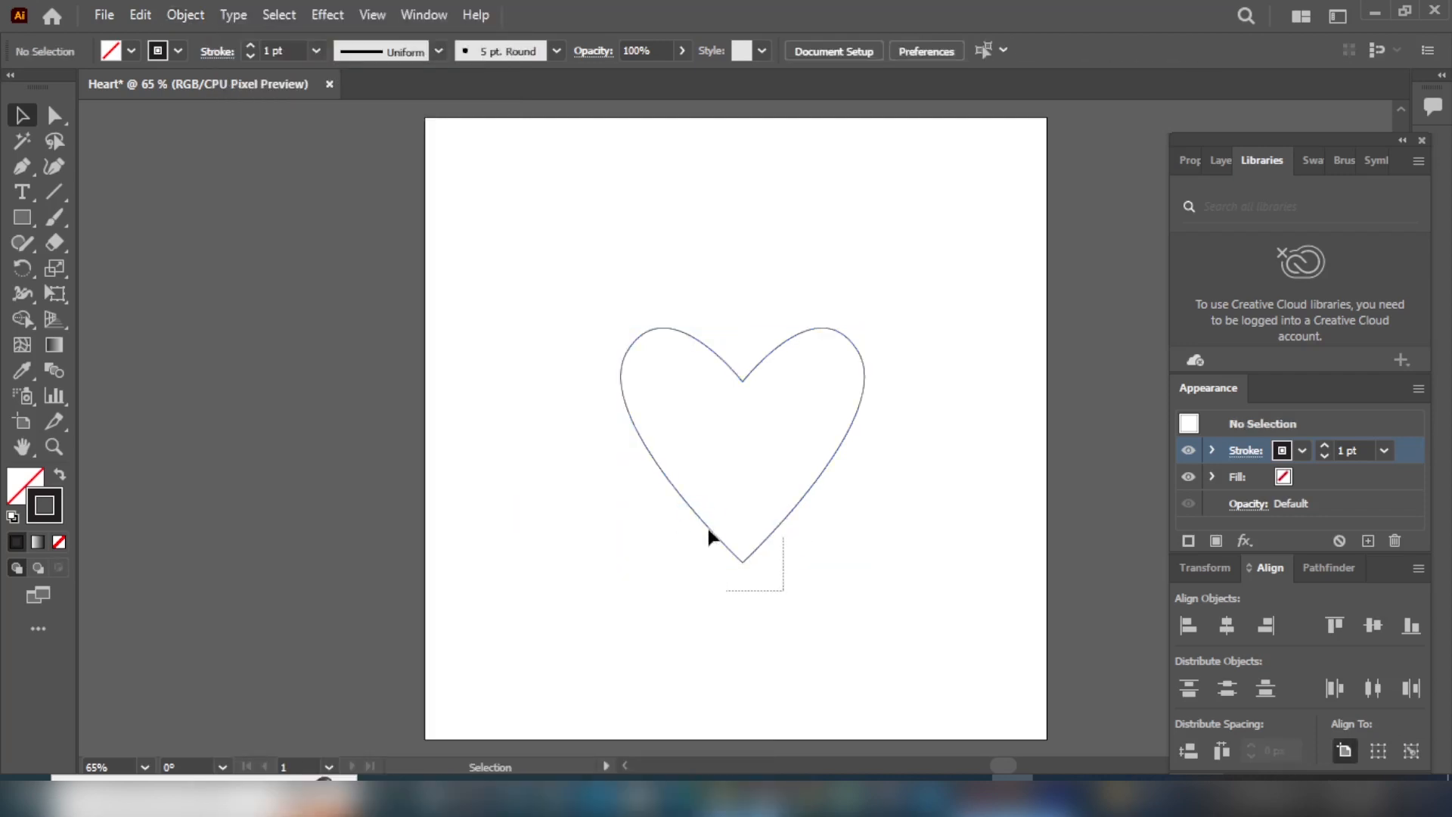
Select the joined heart path and increase its stroke weight to 30 pt
drag(709, 535, 678, 529)
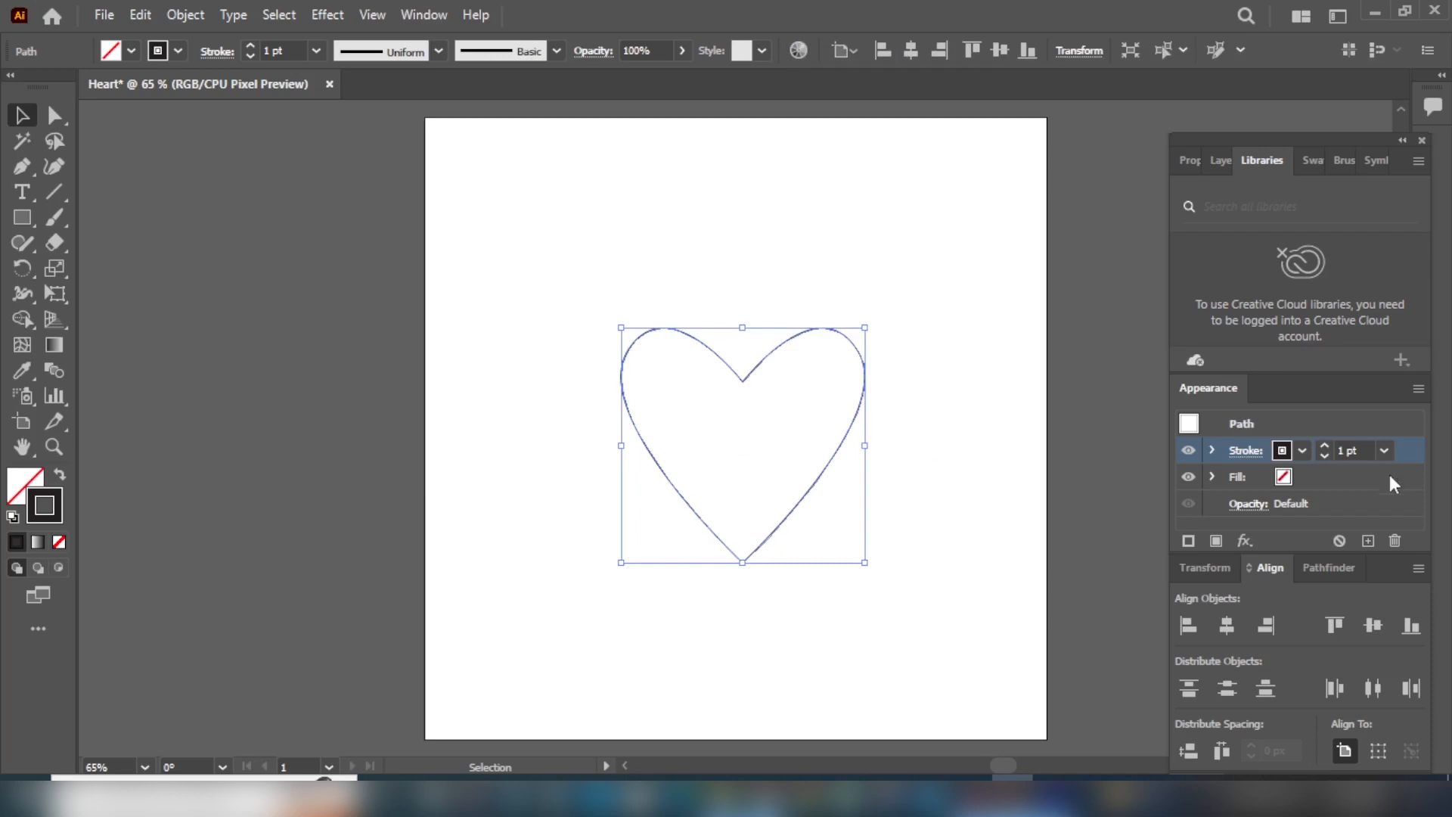
click(1325, 447)
click(1325, 446)
click(1325, 446)
click(1325, 446)
click(1326, 446)
click(1325, 447)
click(1325, 446)
click(1325, 446)
double_click(1325, 446)
click(1325, 447)
double_click(1325, 446)
click(1325, 446)
double_click(1325, 446)
double_click(1325, 447)
double_click(1325, 447)
double_click(1325, 446)
double_click(1325, 446)
double_click(1325, 446)
click(1327, 446)
double_click(1328, 446)
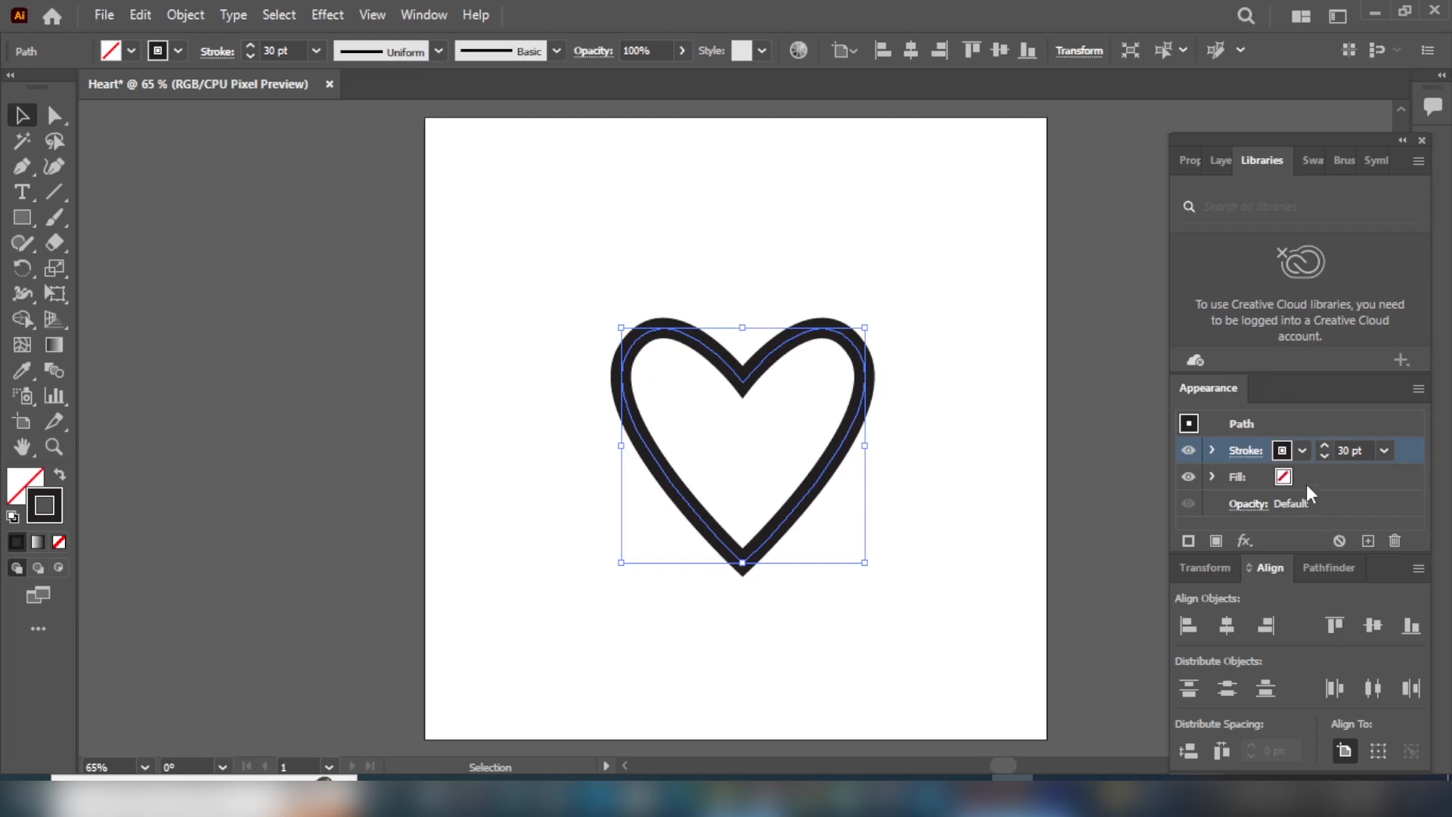
Colour the heart's stroke red and its fill magenta, and deselect the heart
click(1285, 454)
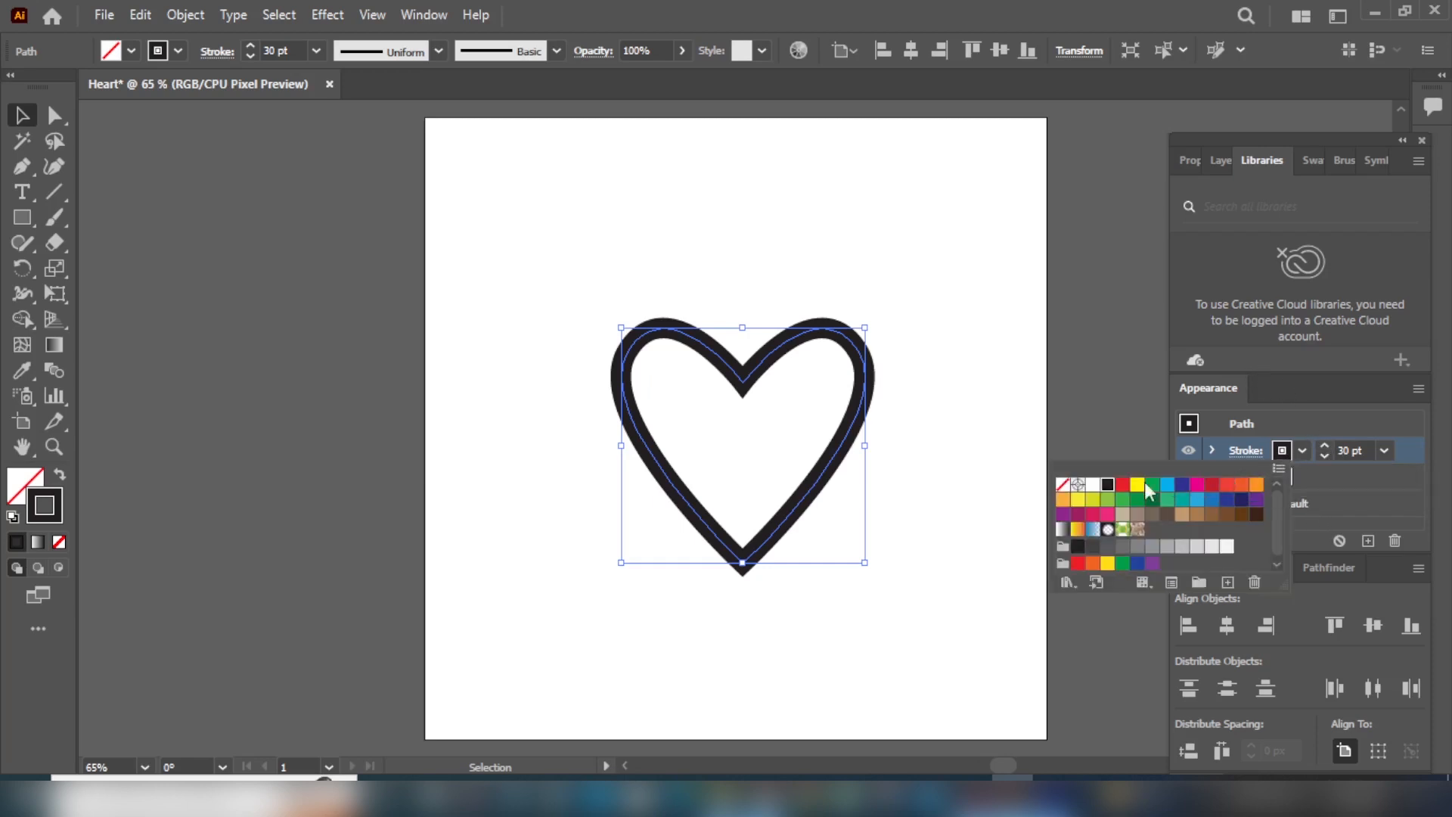
click(1123, 487)
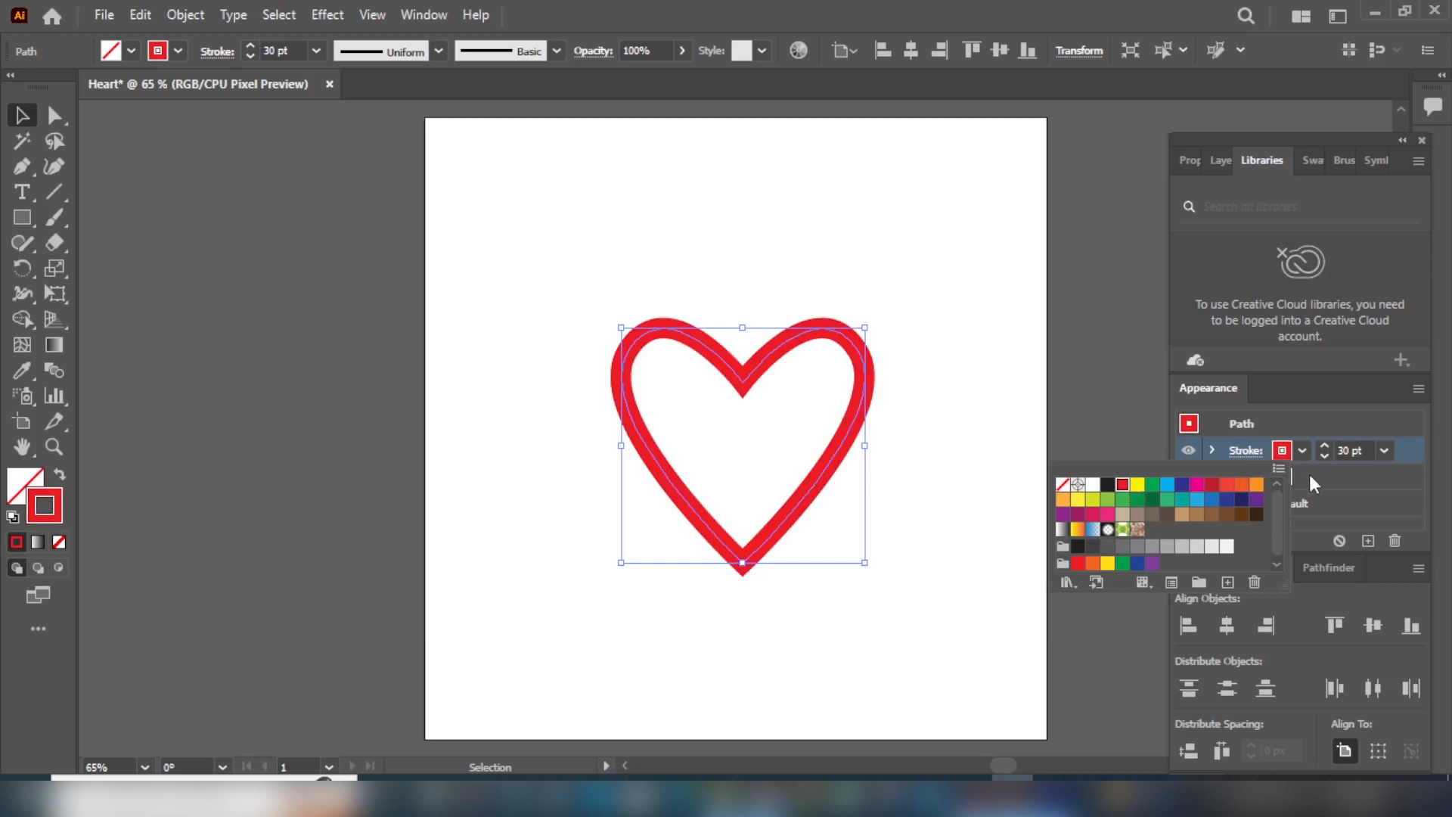
click(1280, 477)
click(1280, 476)
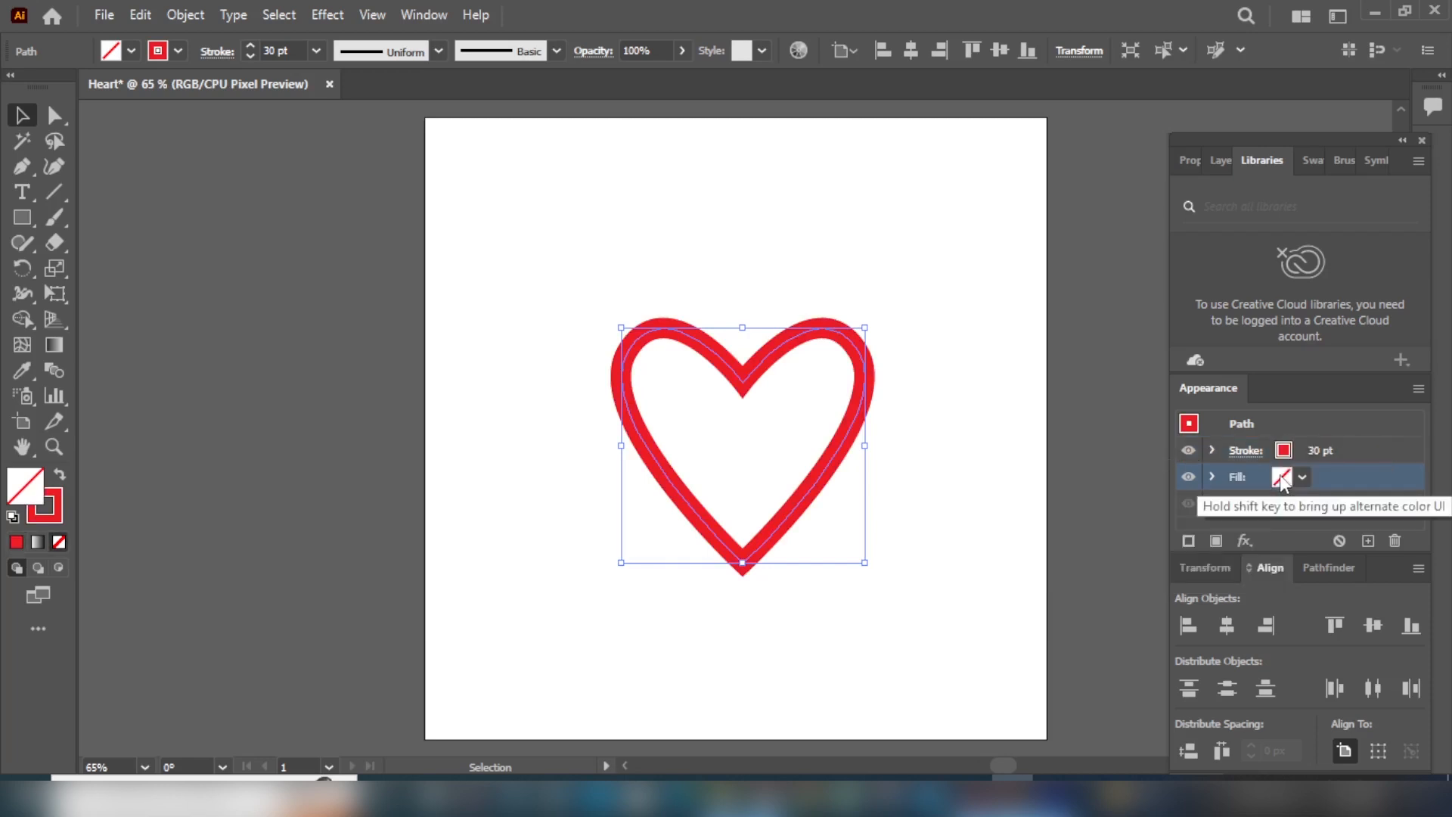
click(1280, 475)
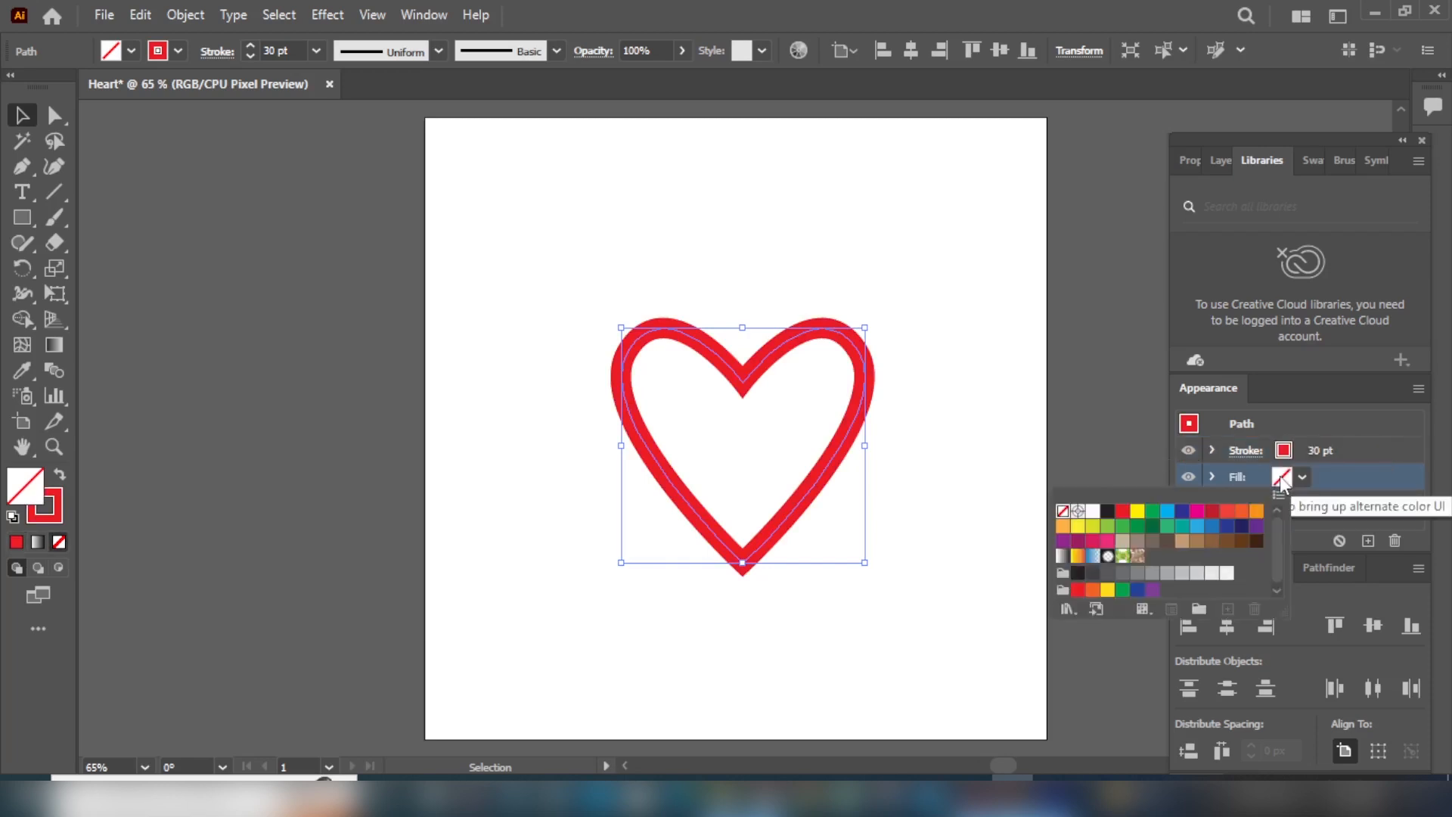
click(1198, 513)
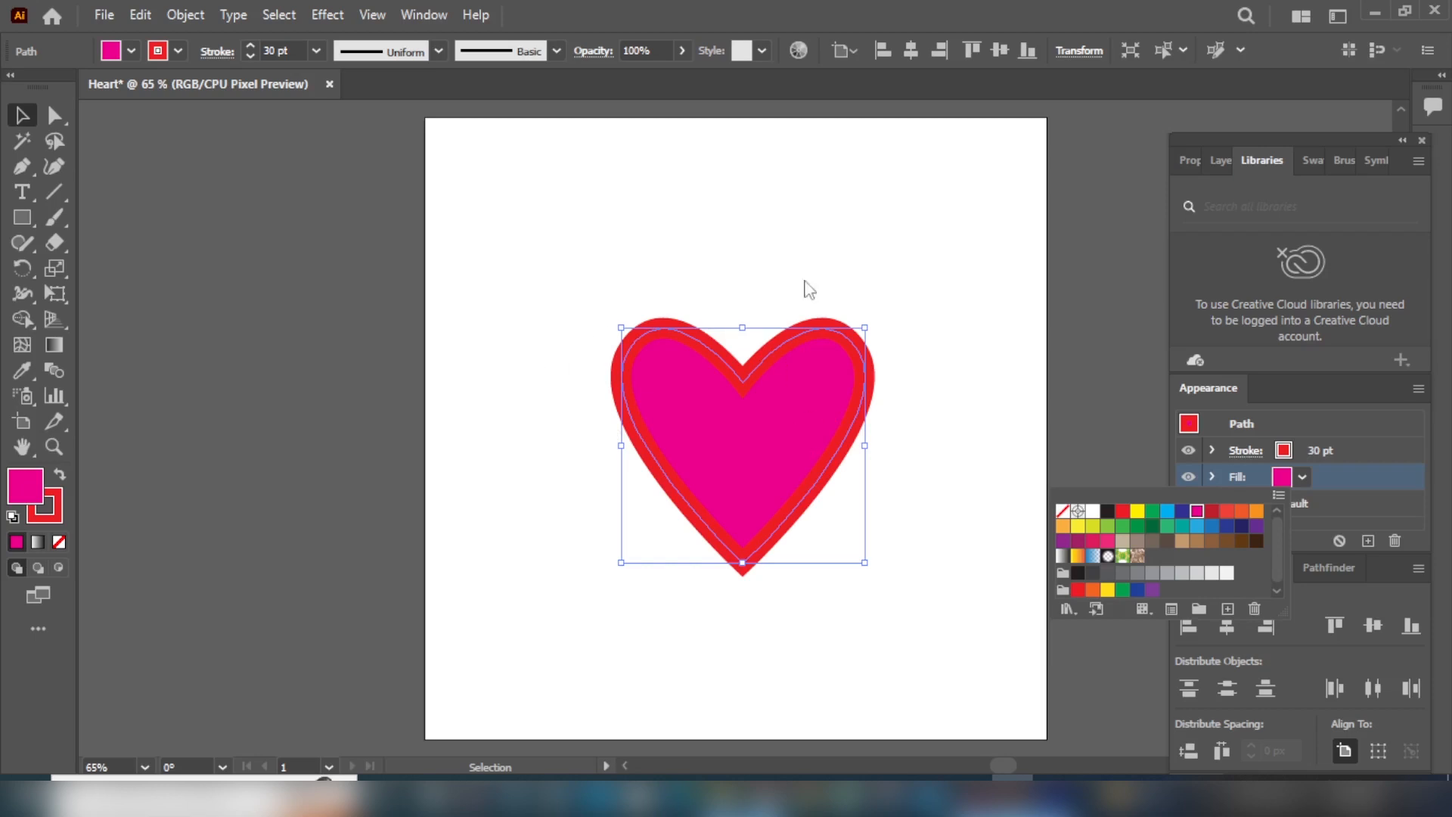
click(511, 389)
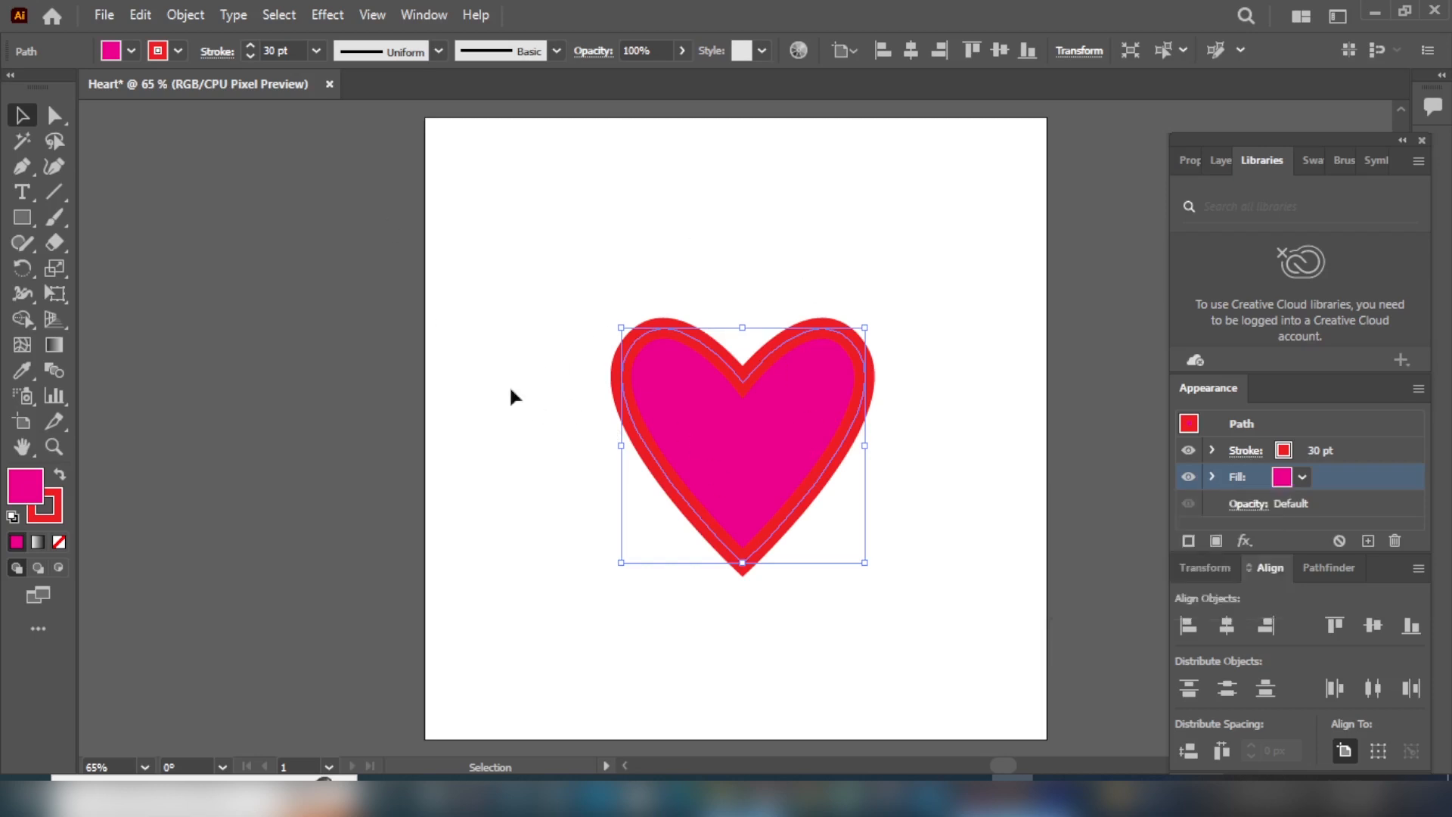
click(705, 621)
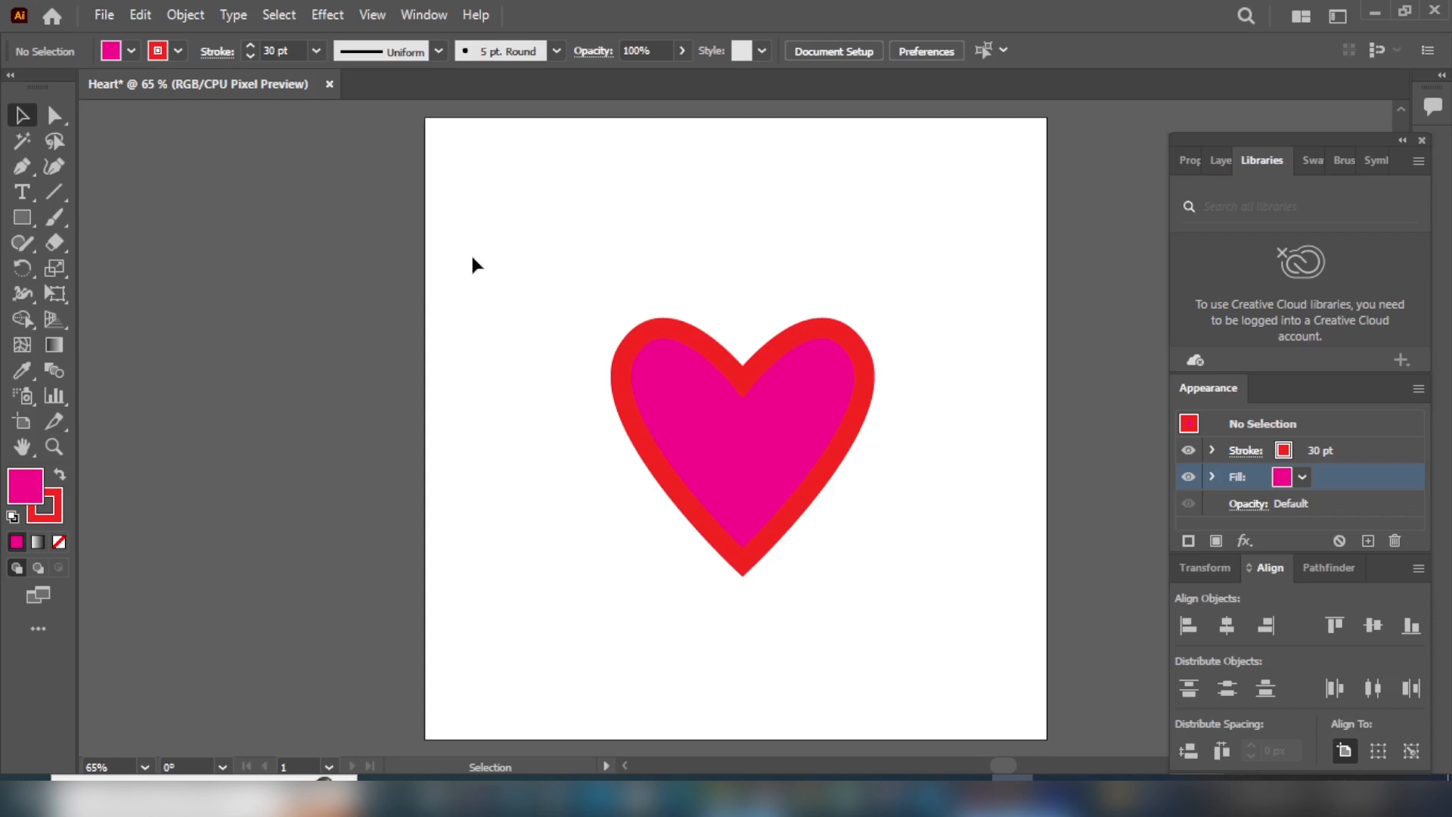
Save the document as Heart in Adobe Illustrator format inside New folder, accepting the Illustrator 2020 options
key(ctrl+shift+s)
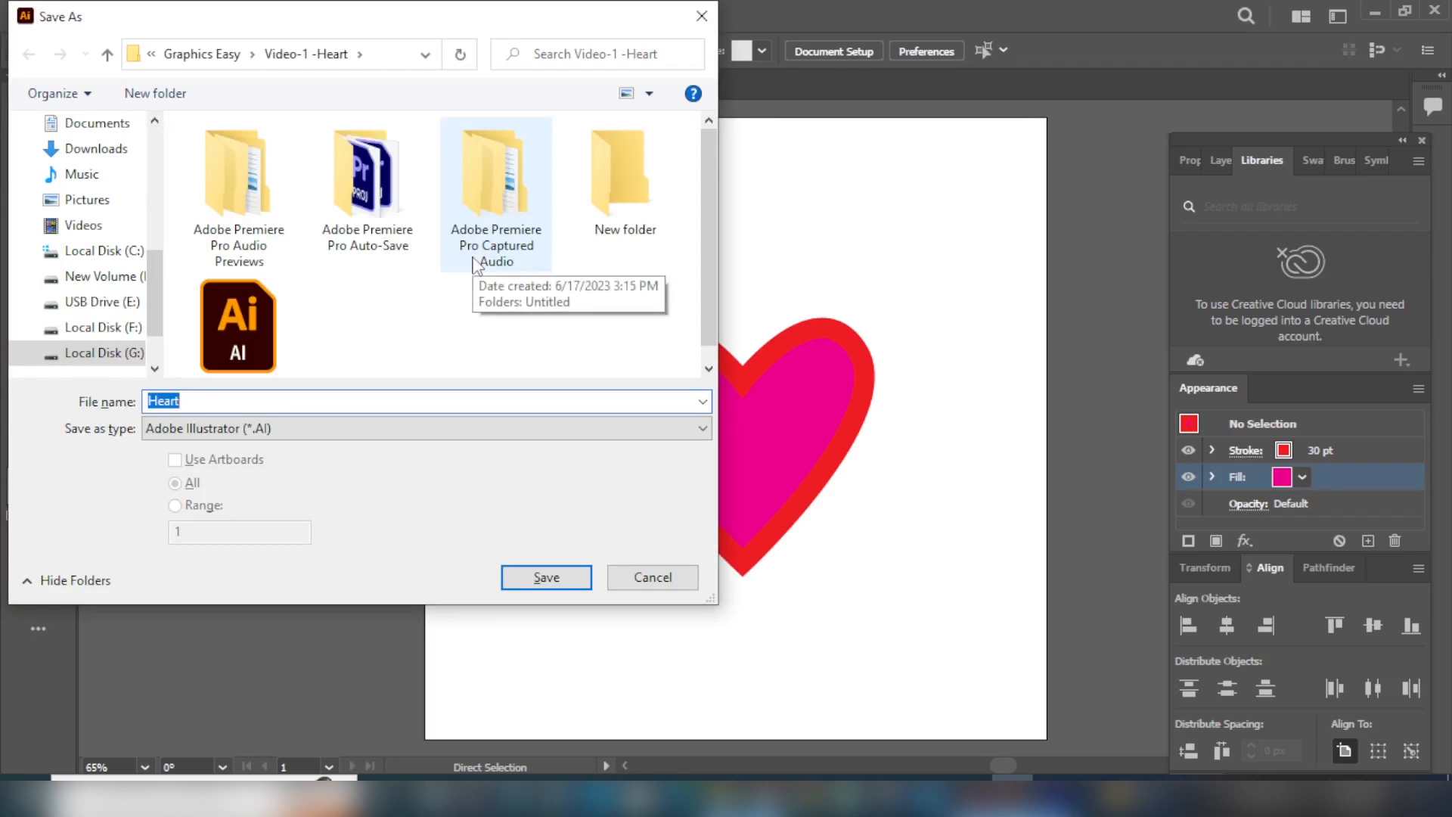
click(654, 173)
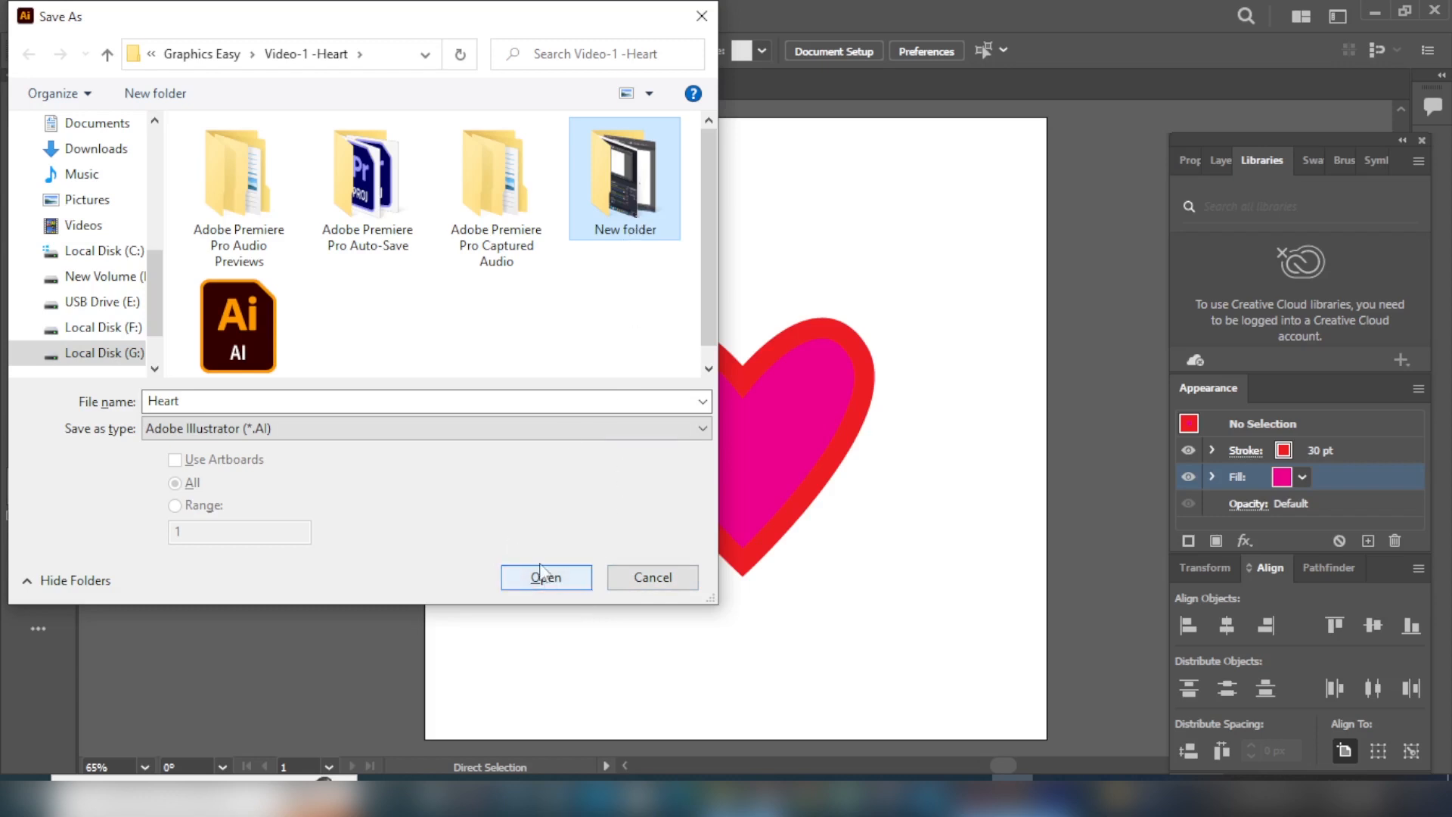
double_click(650, 225)
click(563, 579)
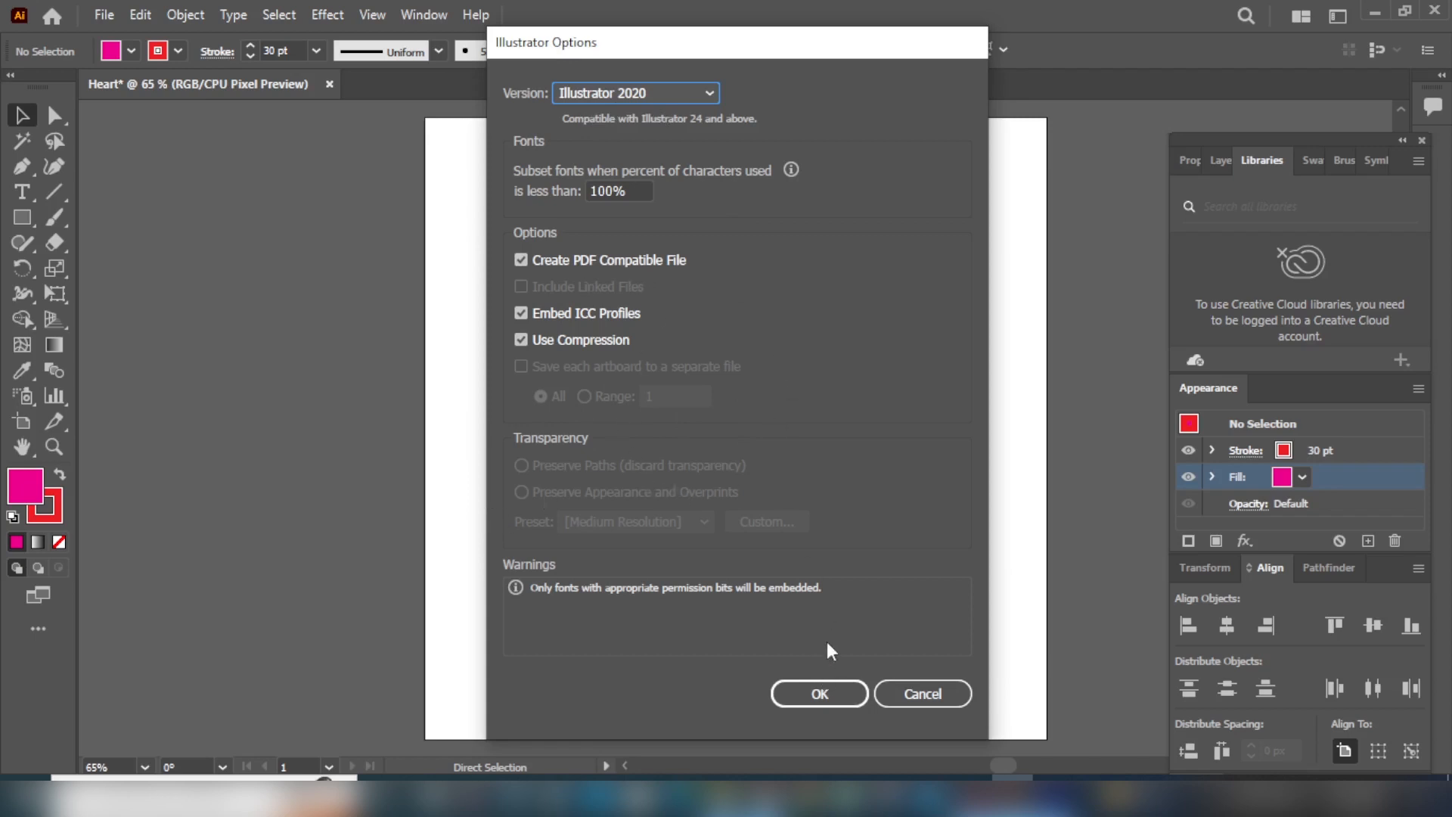
click(824, 691)
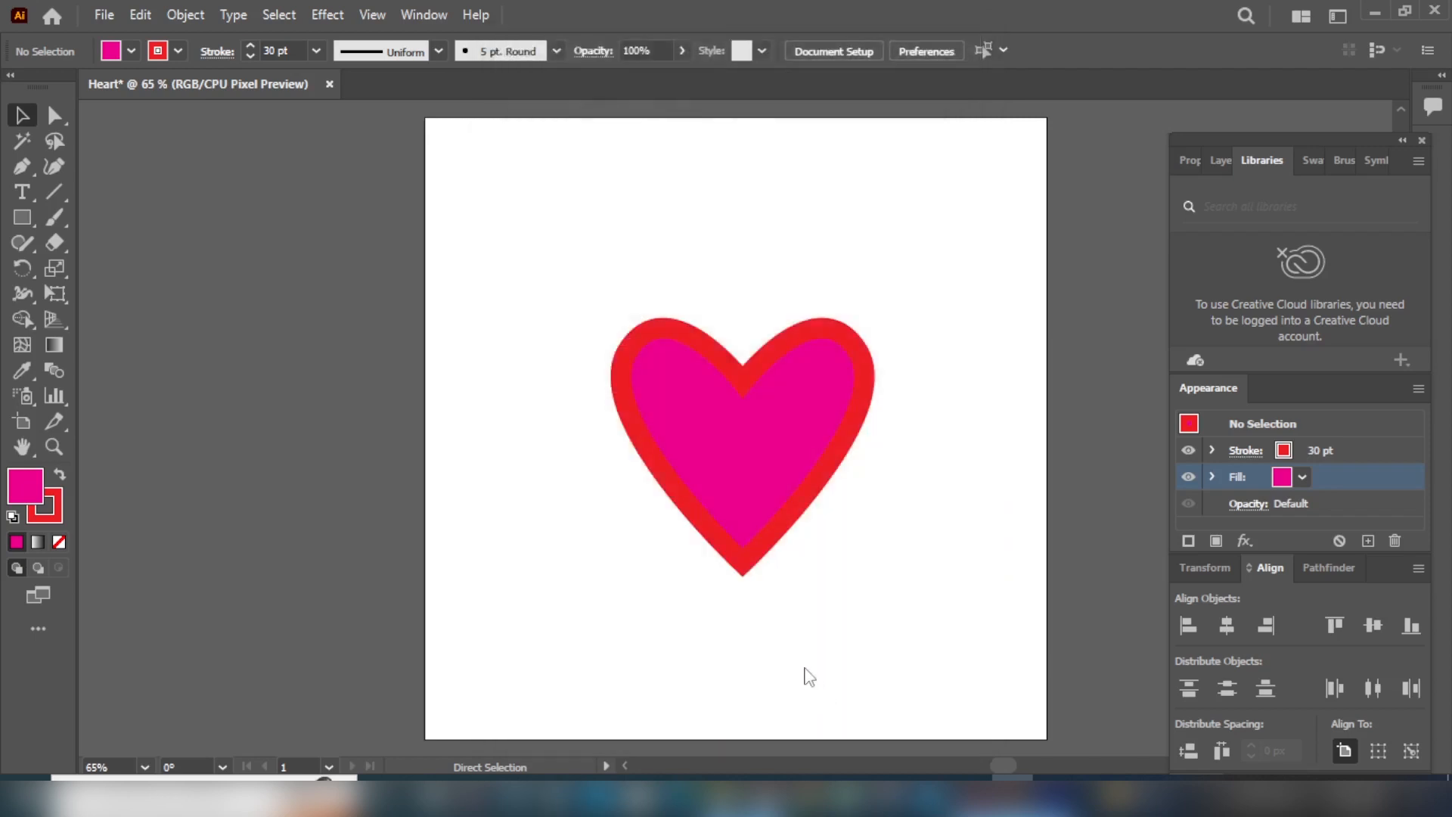
Export the artwork to New folder as a PNG named Heart, with the resolution set to High (300 ppi)
click(103, 15)
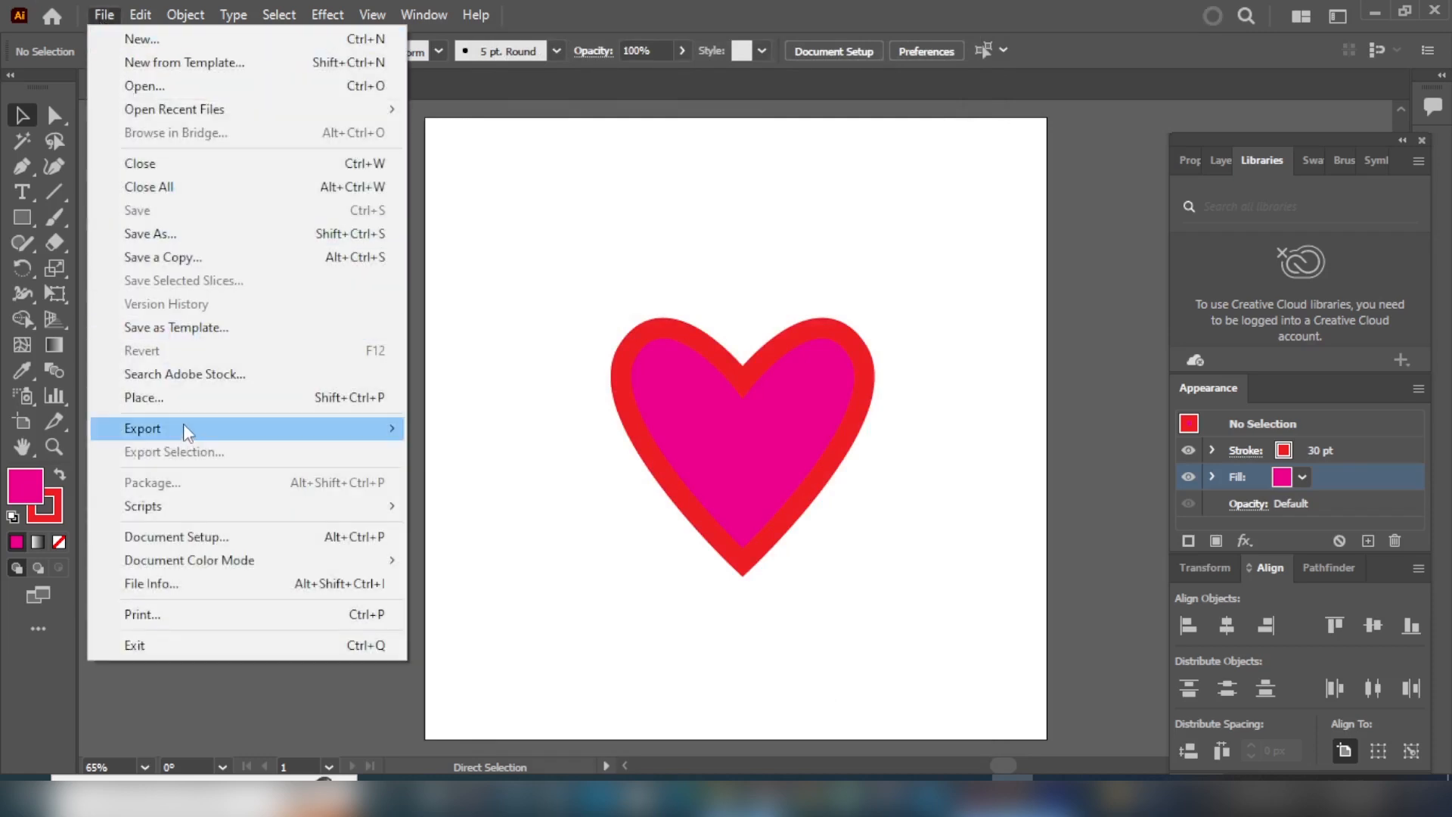
mouse_move(184, 426)
click(452, 457)
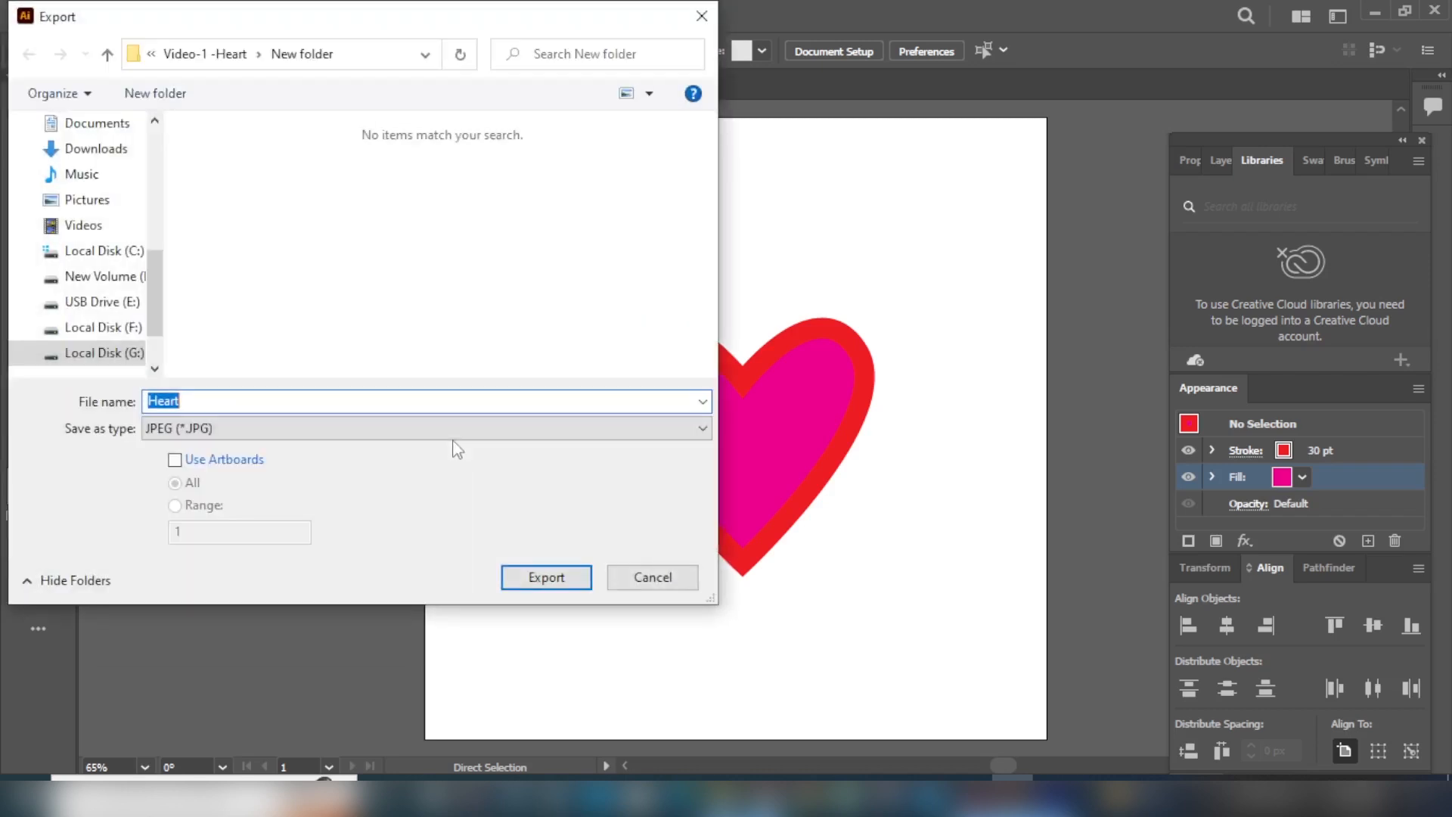
click(300, 429)
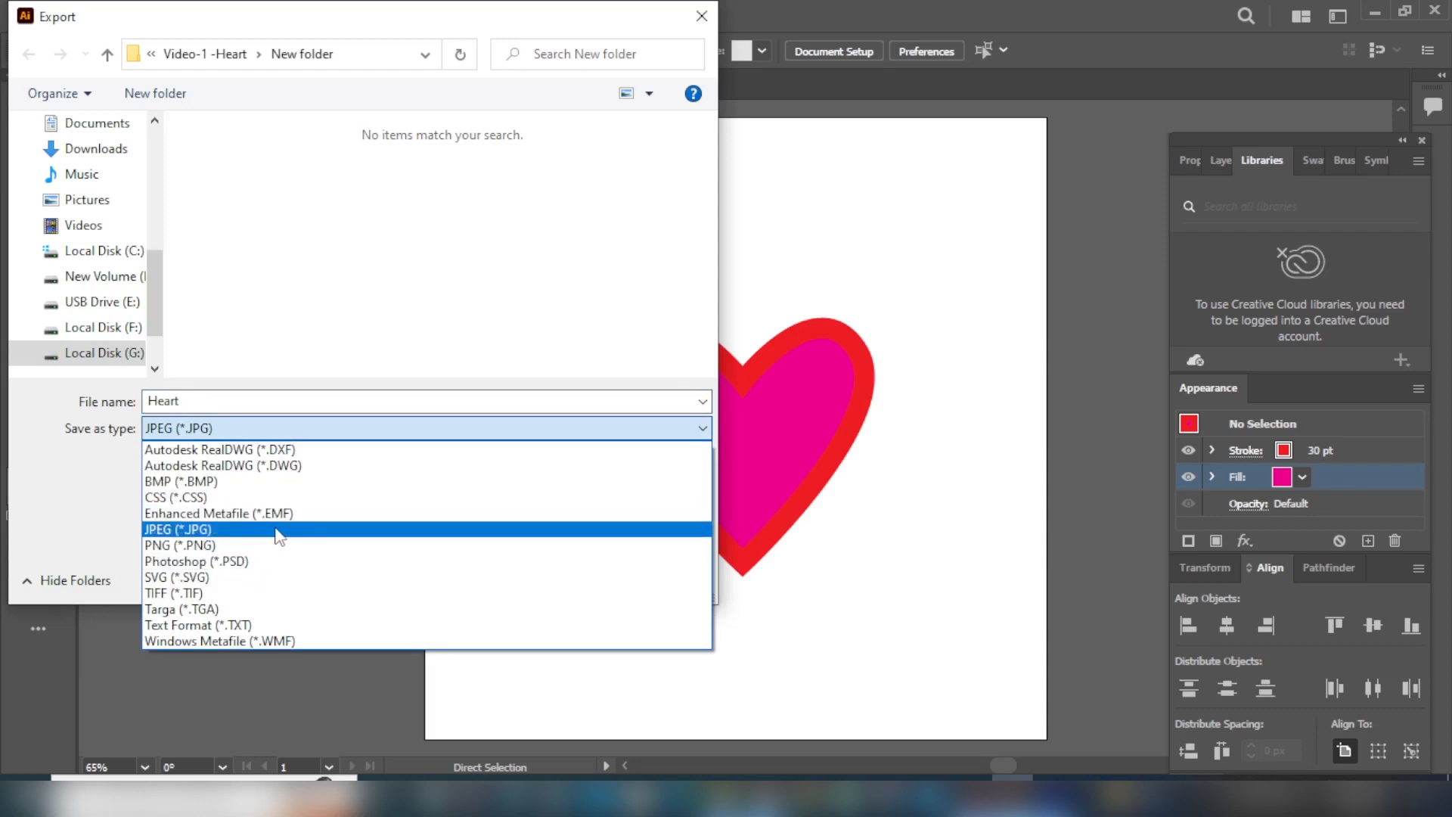
click(269, 545)
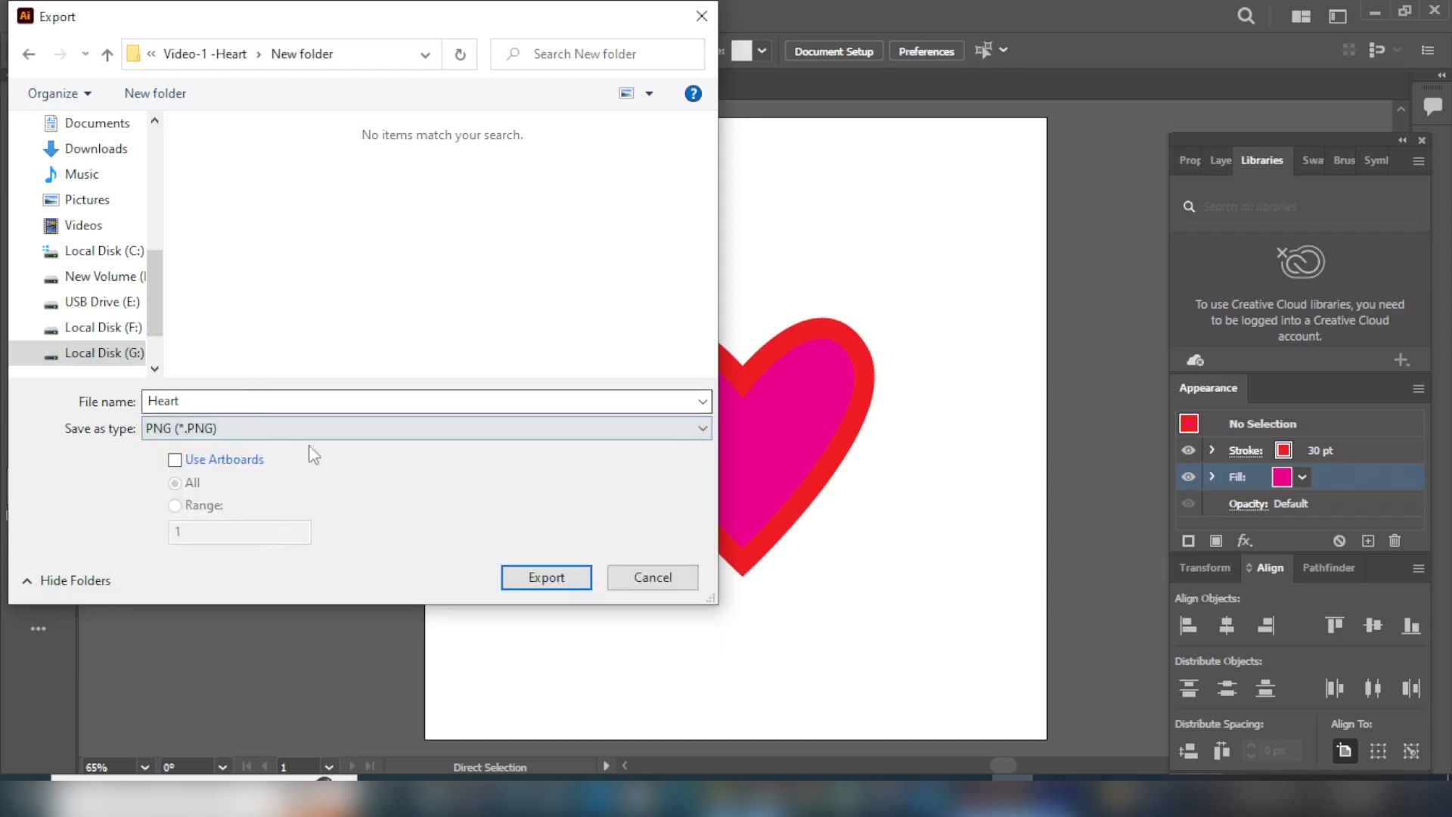
click(545, 579)
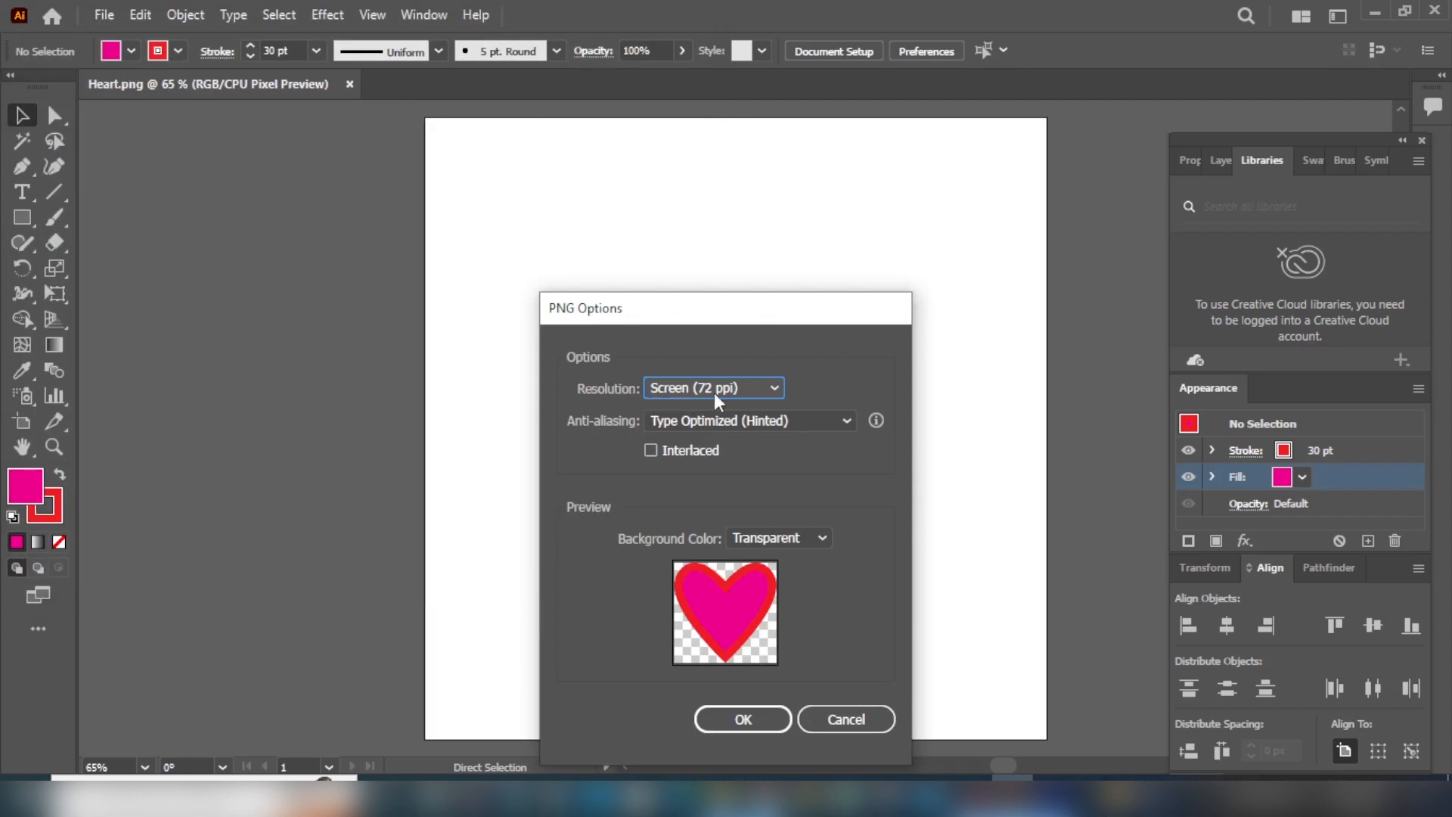
click(734, 389)
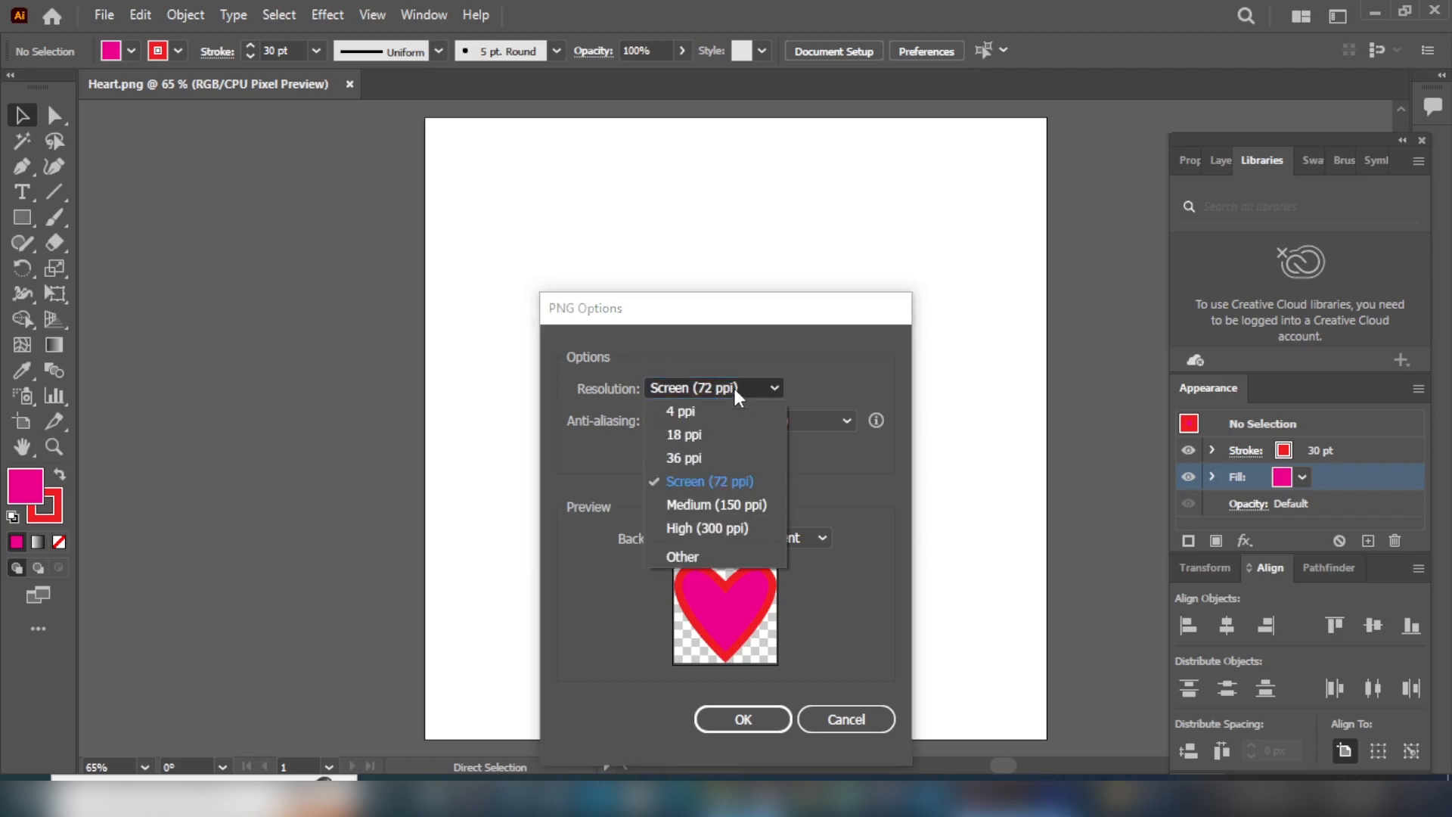
click(719, 528)
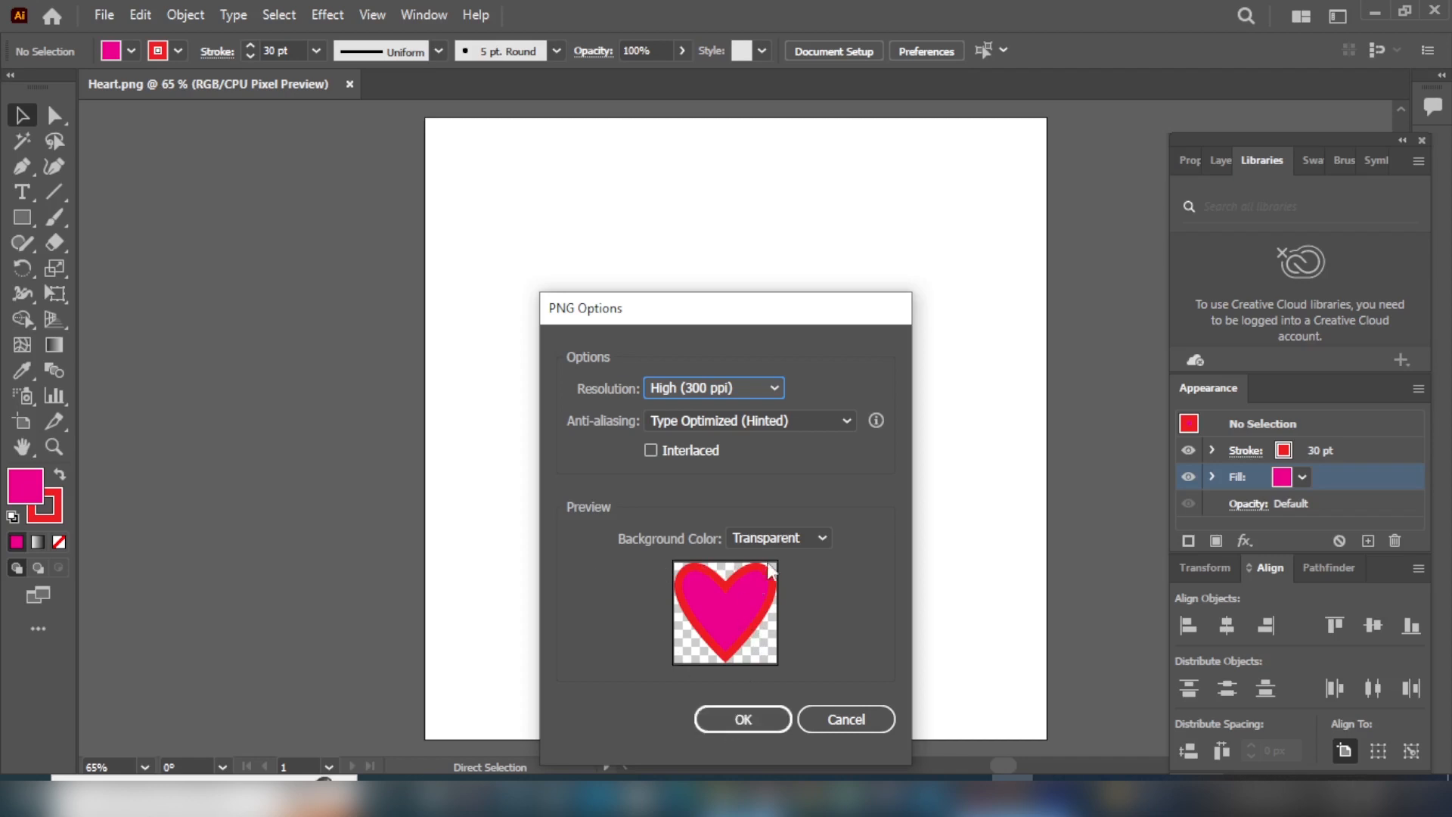
Preview the PNG with a White and a Black background color
click(801, 538)
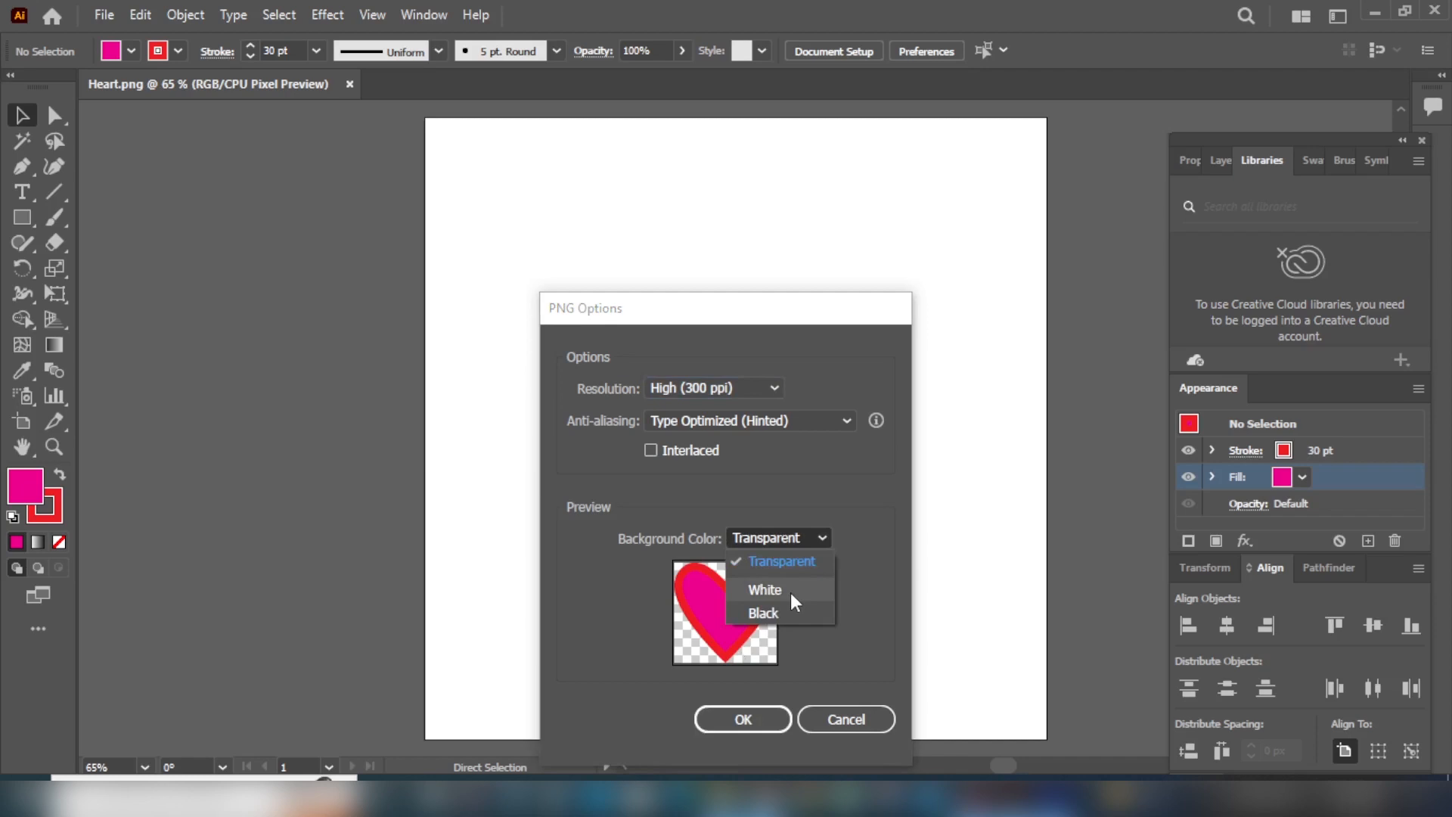
click(791, 590)
click(805, 540)
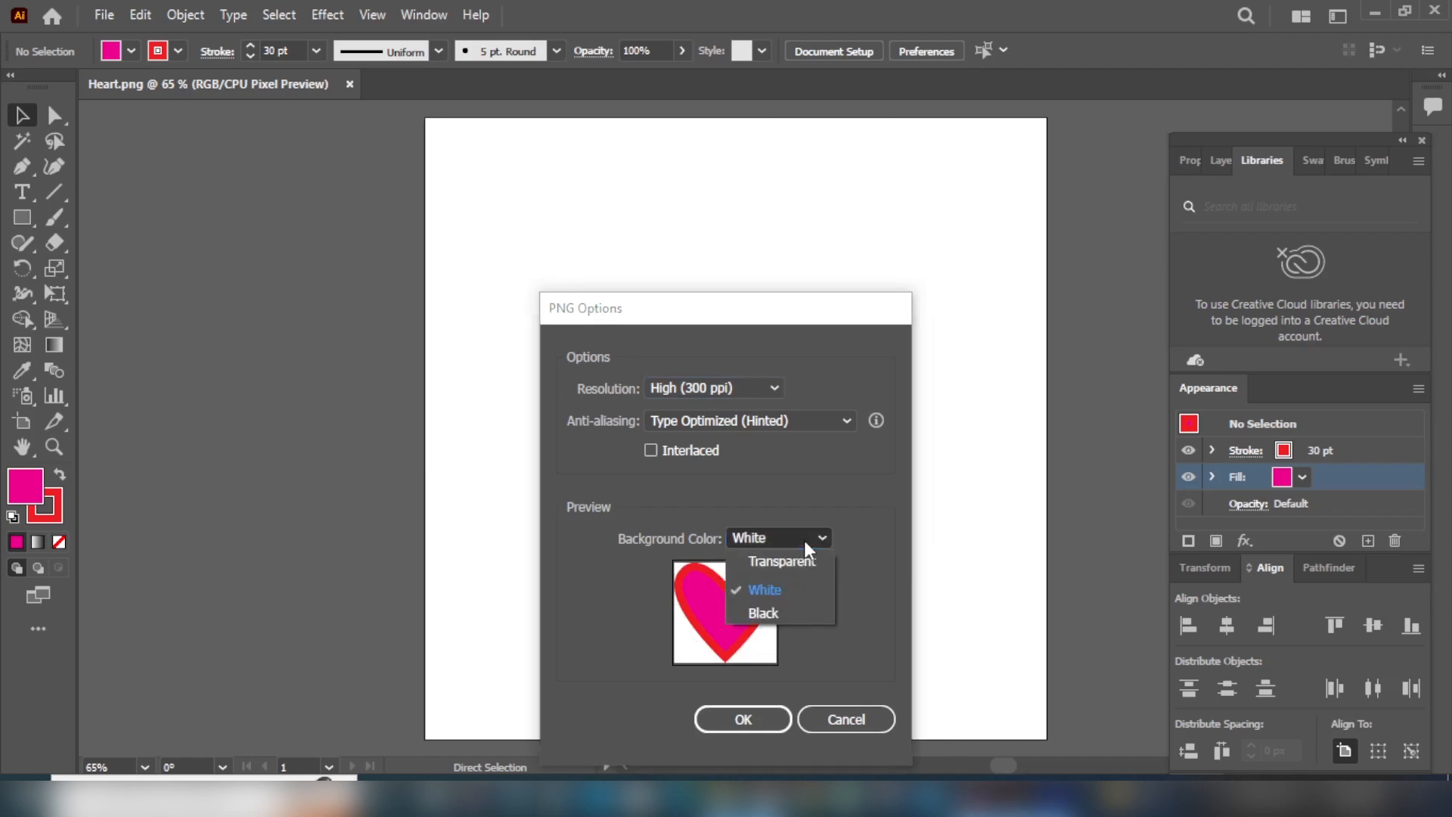
click(788, 605)
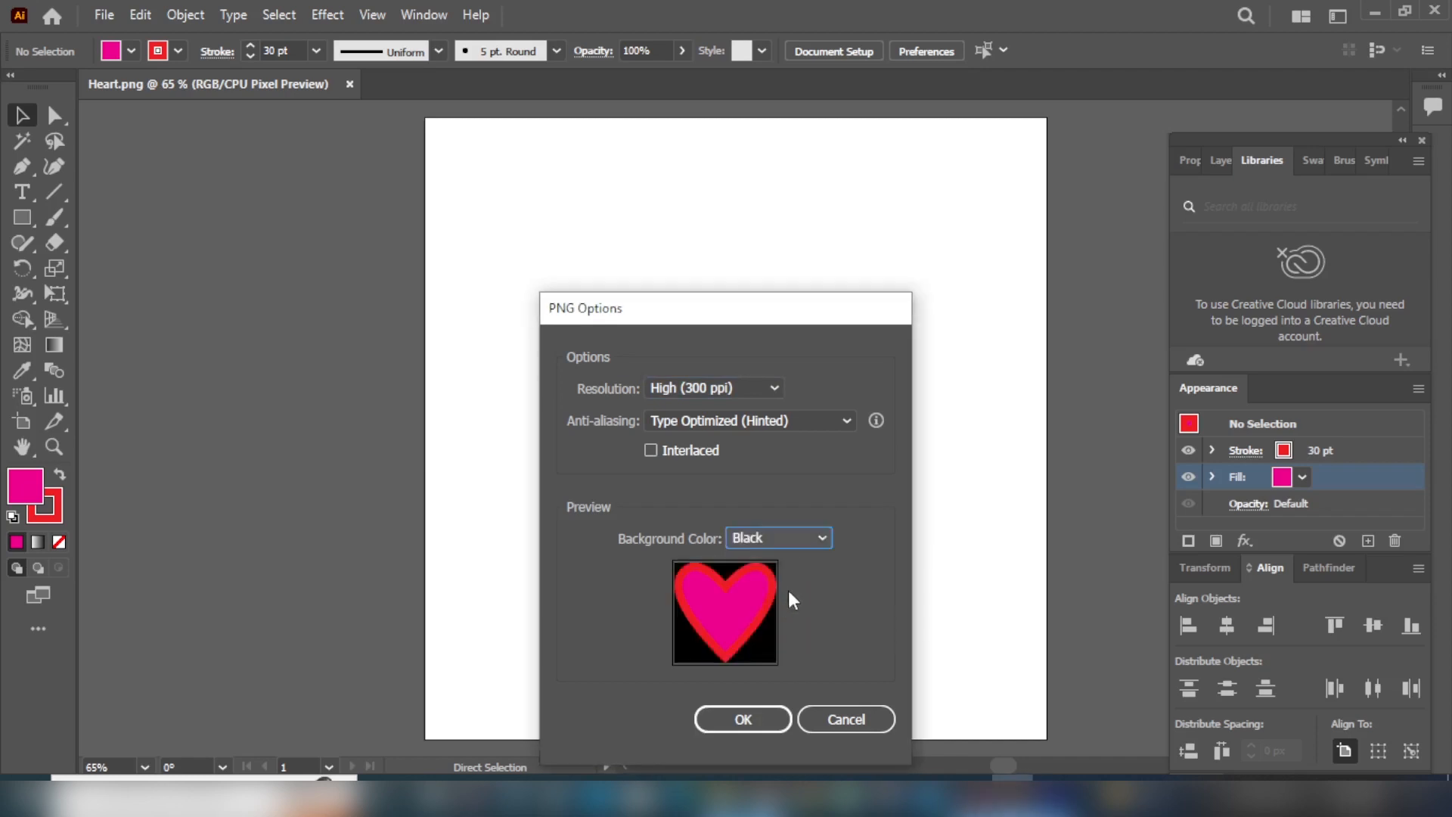
Complete the PNG export with a White background color and save the Illustrator document
click(800, 538)
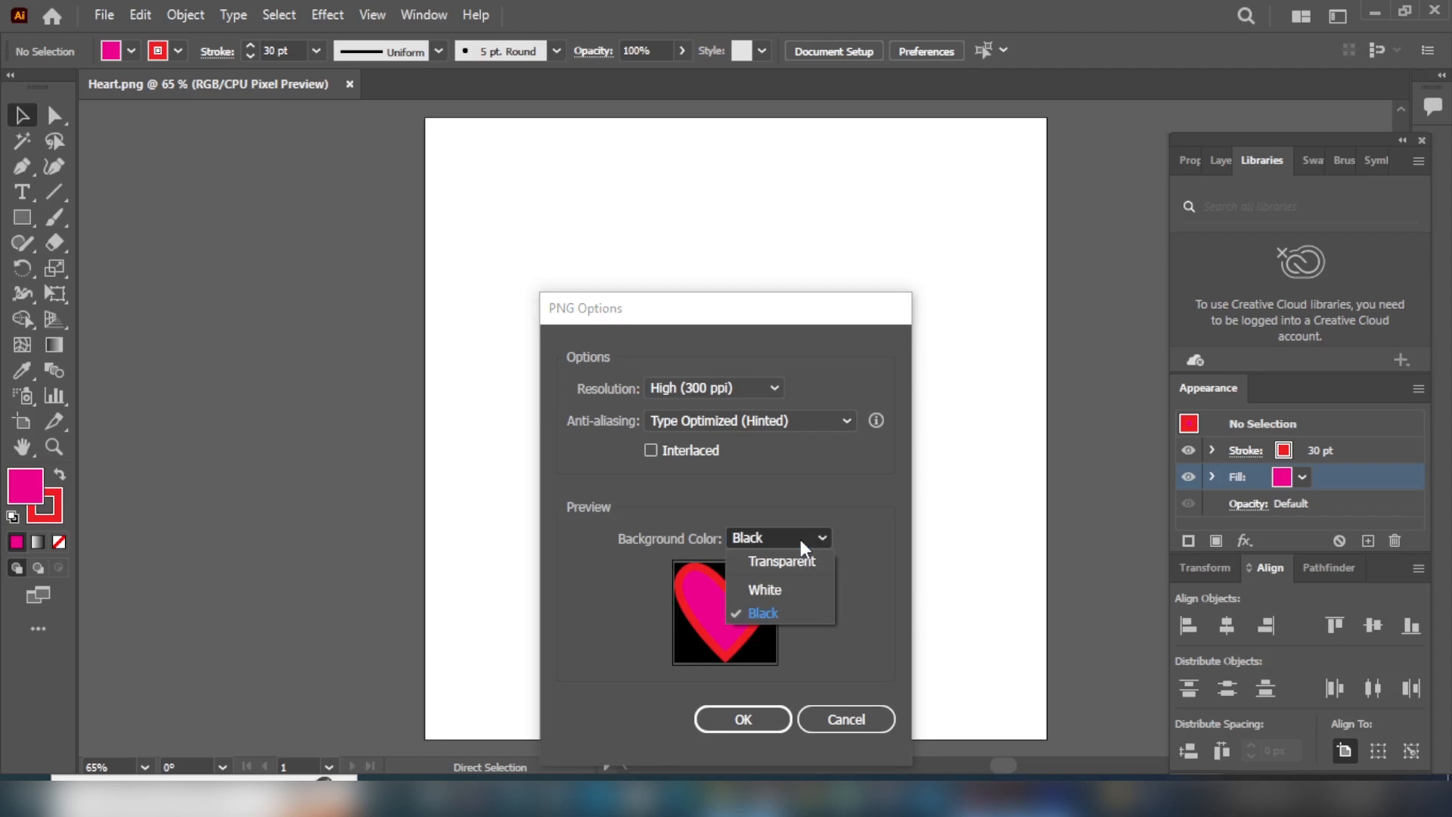
click(792, 587)
click(743, 719)
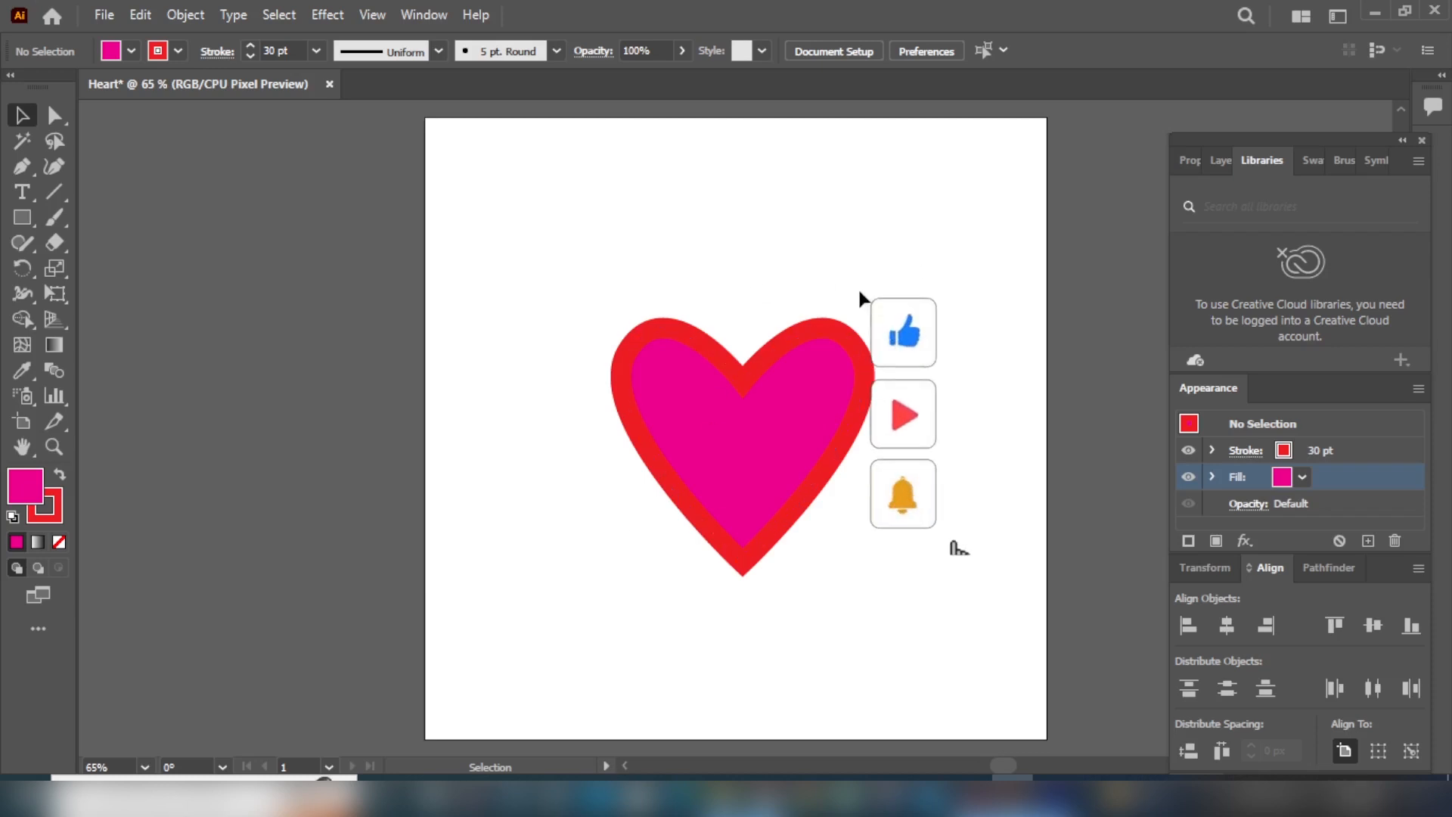
key(ctrl+s)
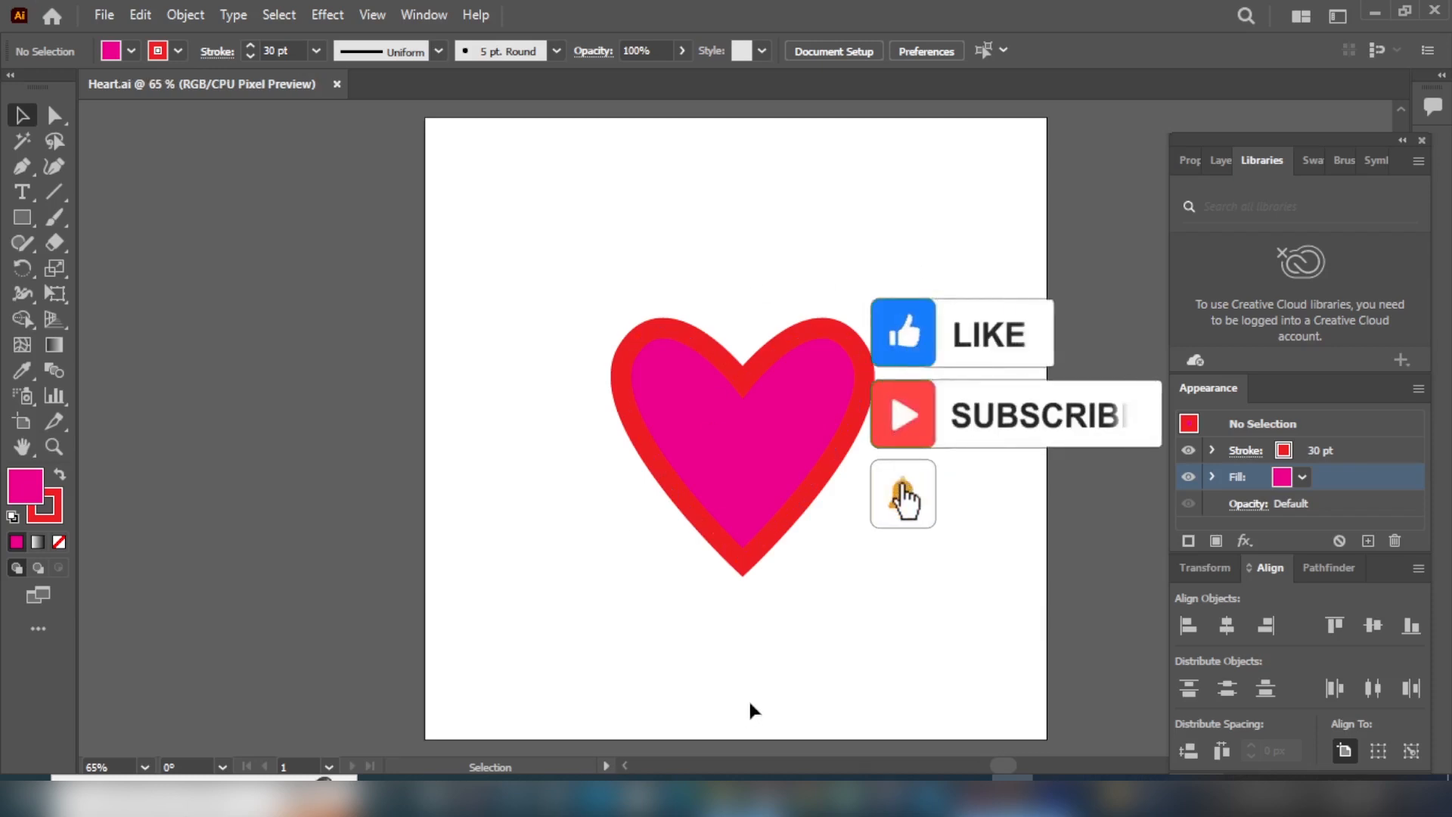